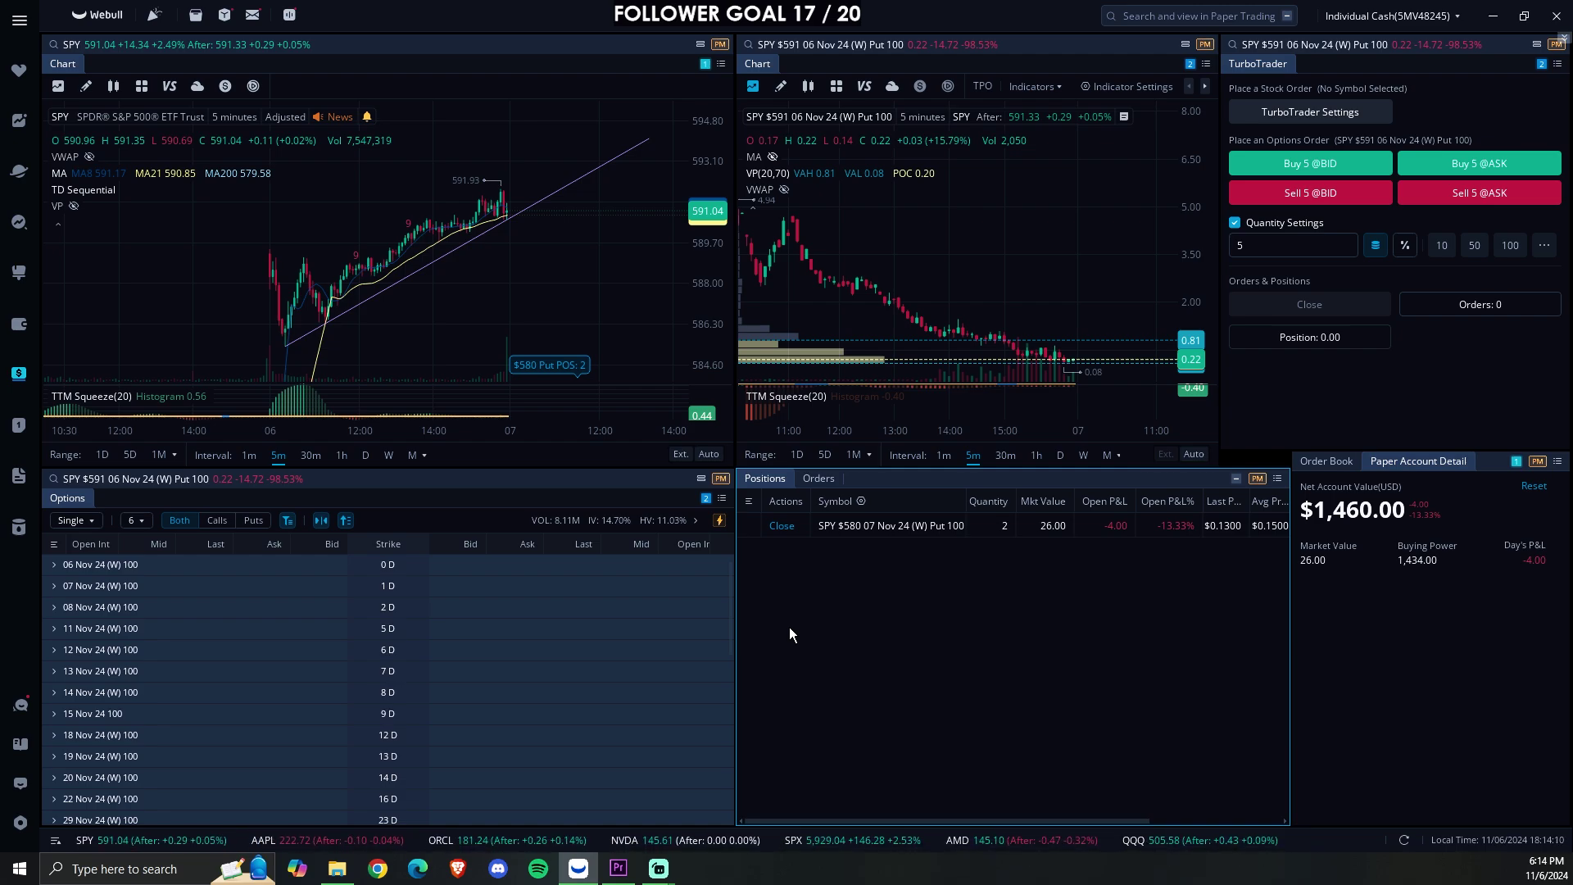
- Expand SPY's 06 Nov 24 expiry with 30 strikes and align the account detail panel
click(384, 583)
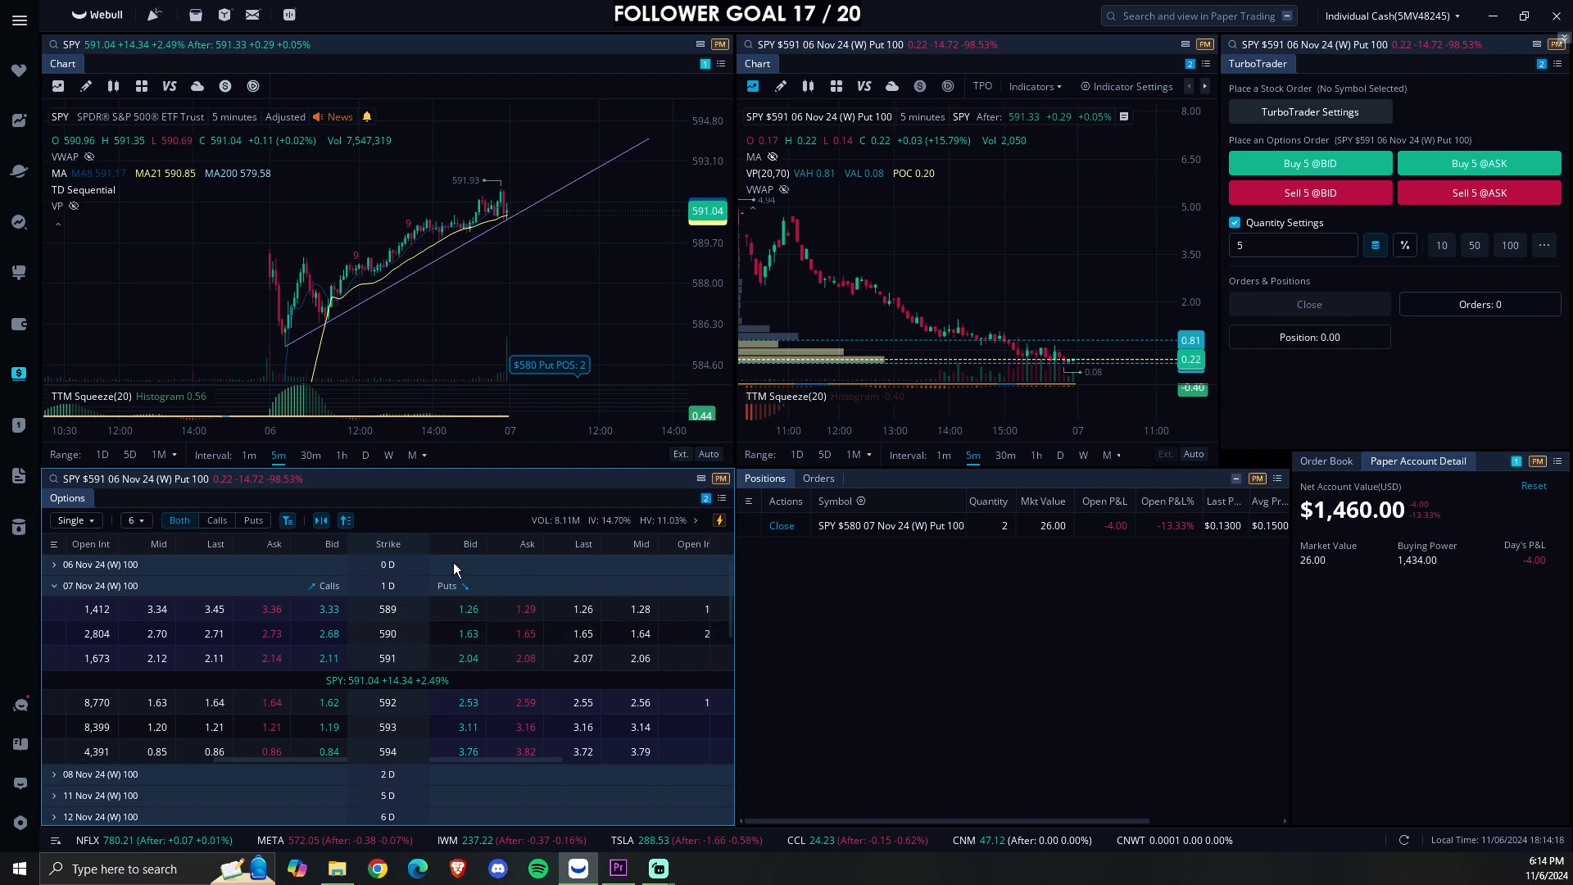
click(405, 566)
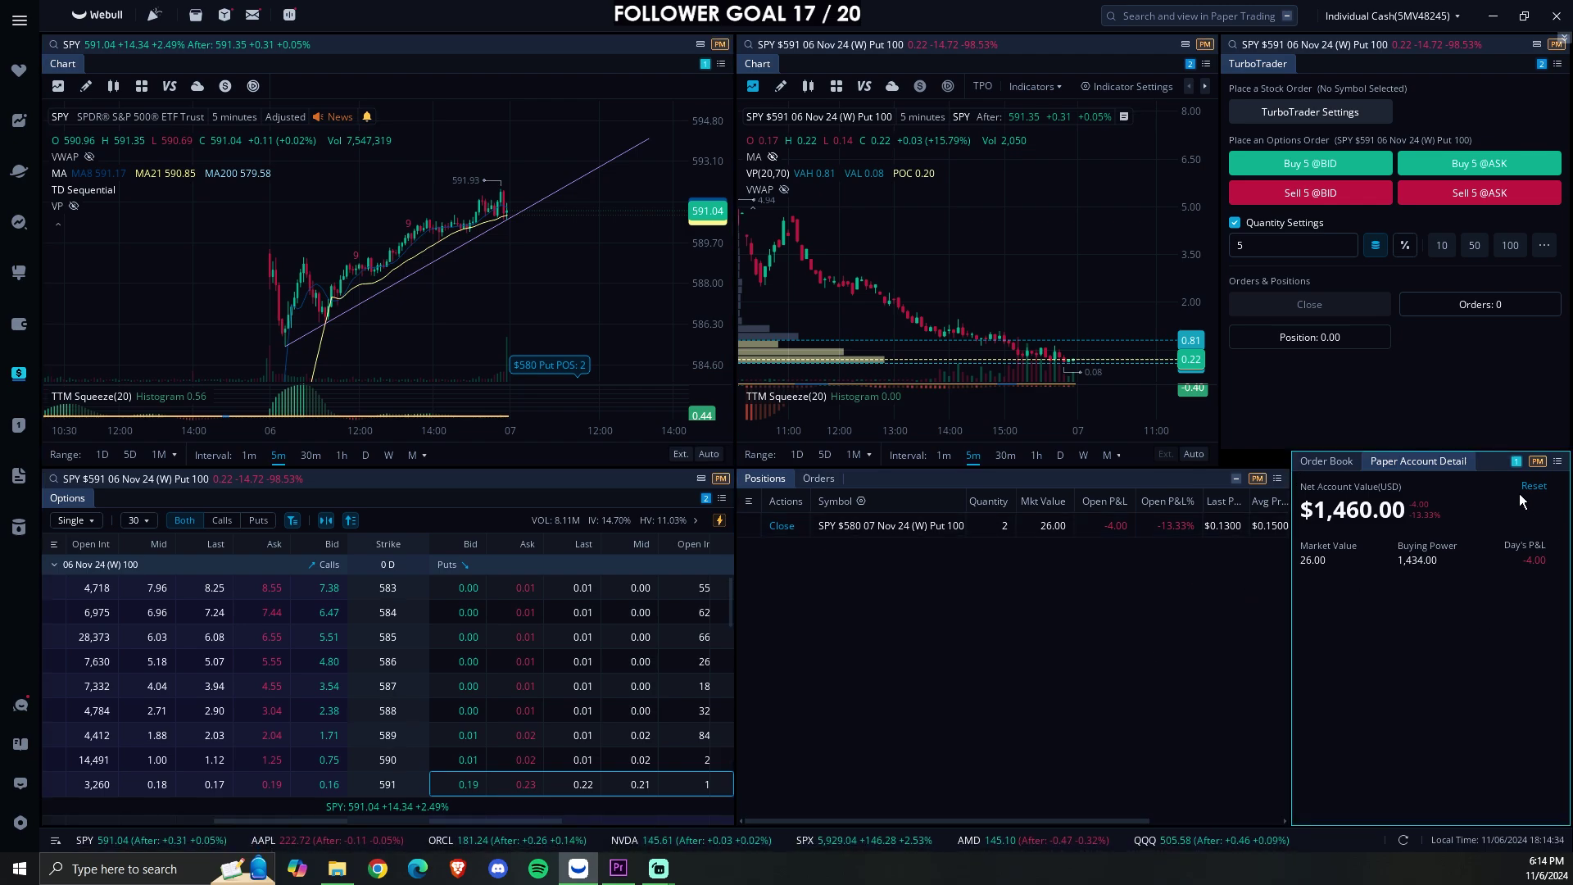
drag(1492, 459, 1492, 478)
scroll(369, 246, up, 3)
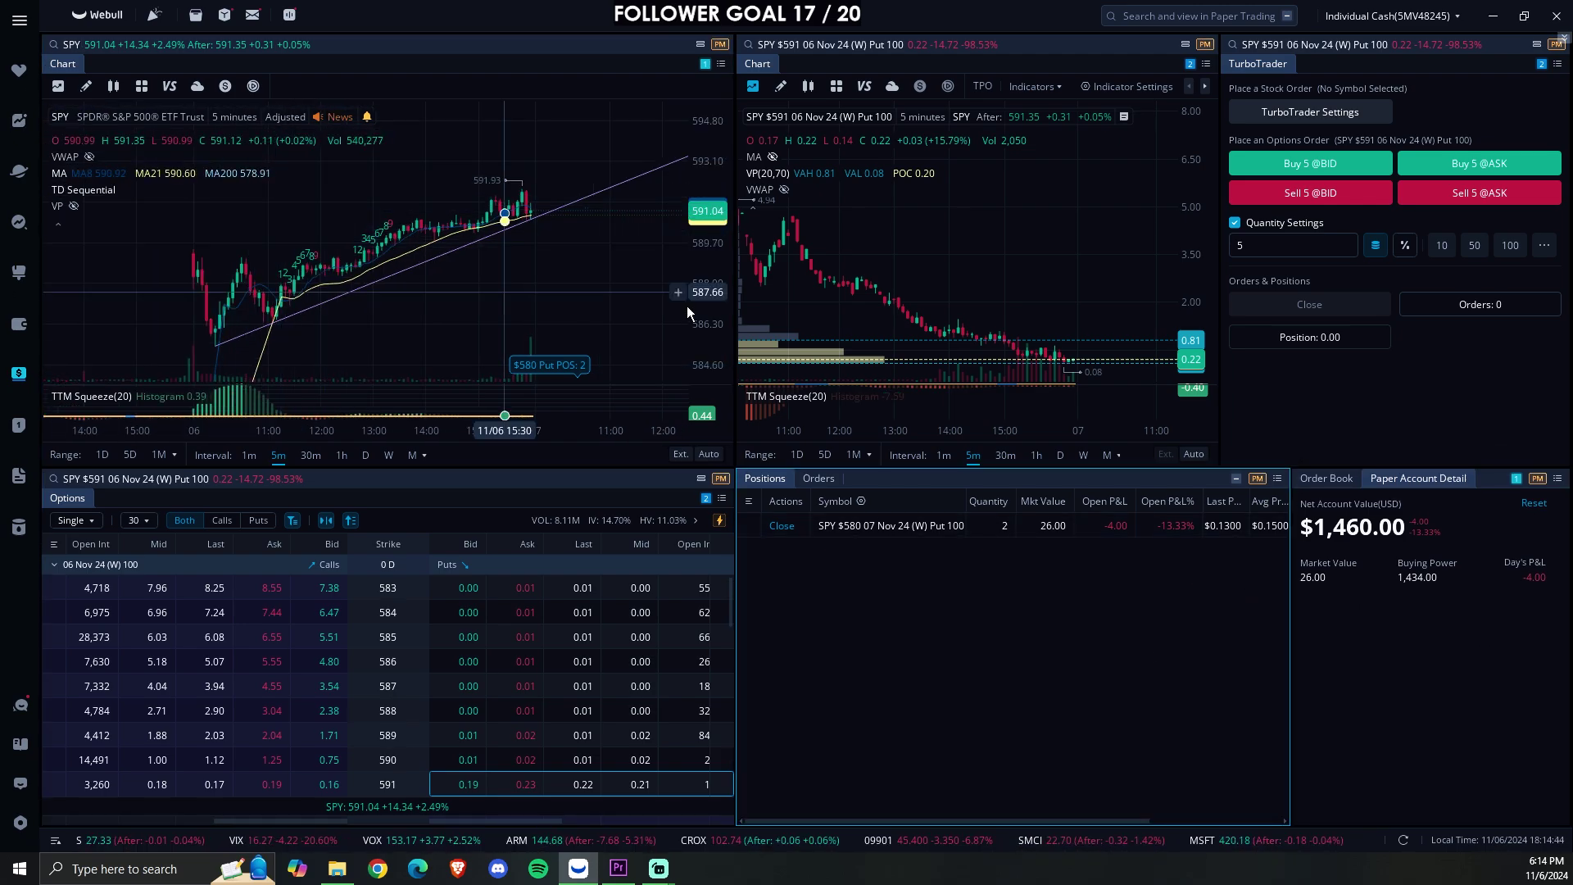
scroll(954, 282, down, 3)
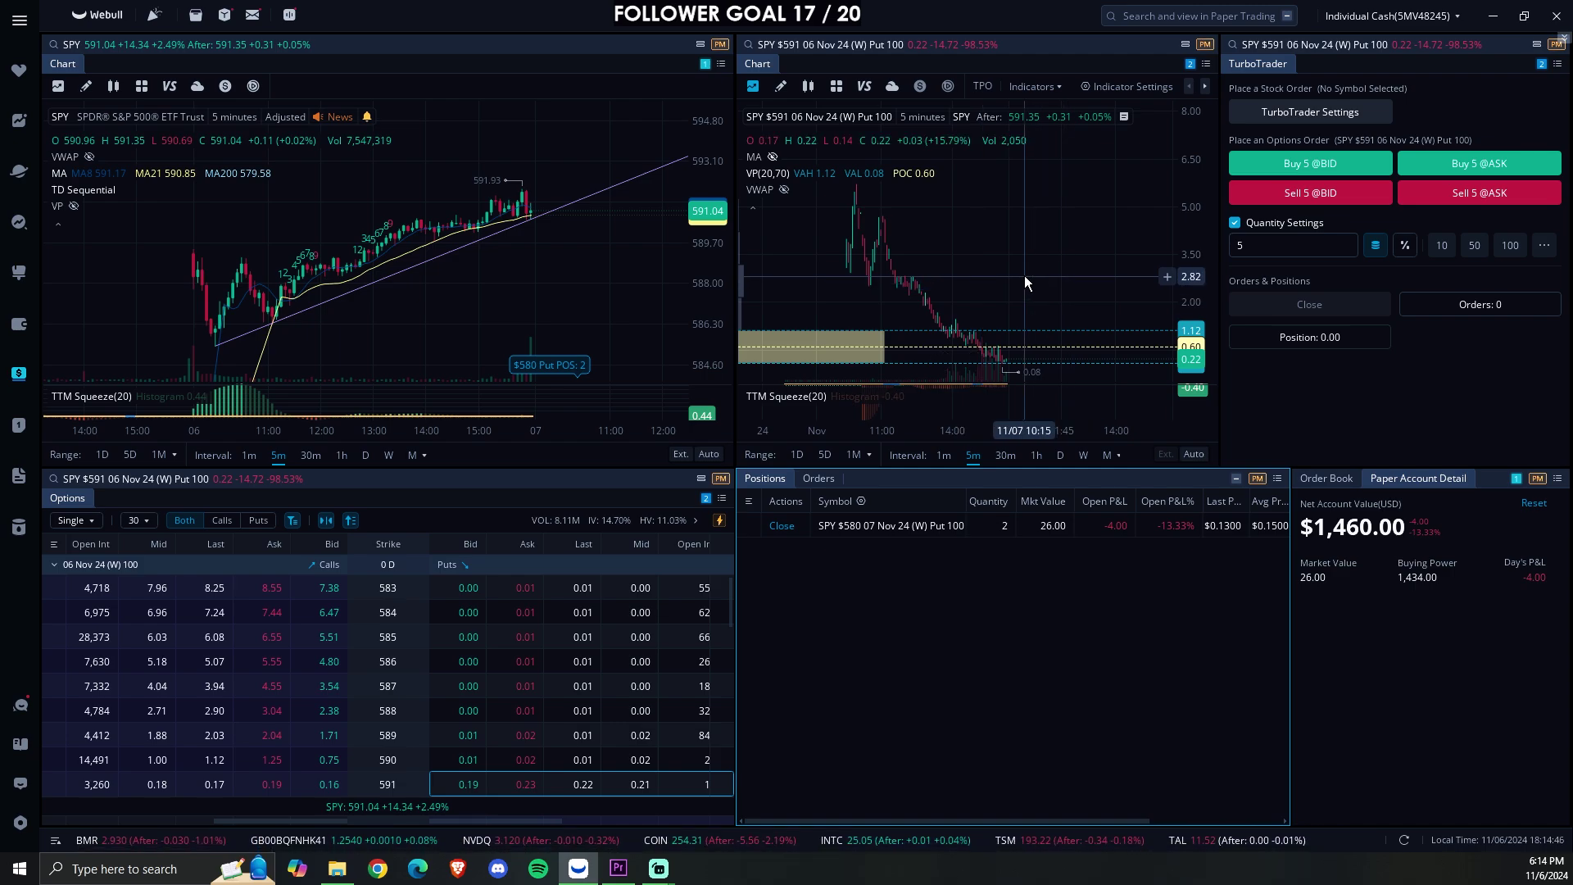
scroll(1024, 275, up, 3)
scroll(541, 722, down, 2)
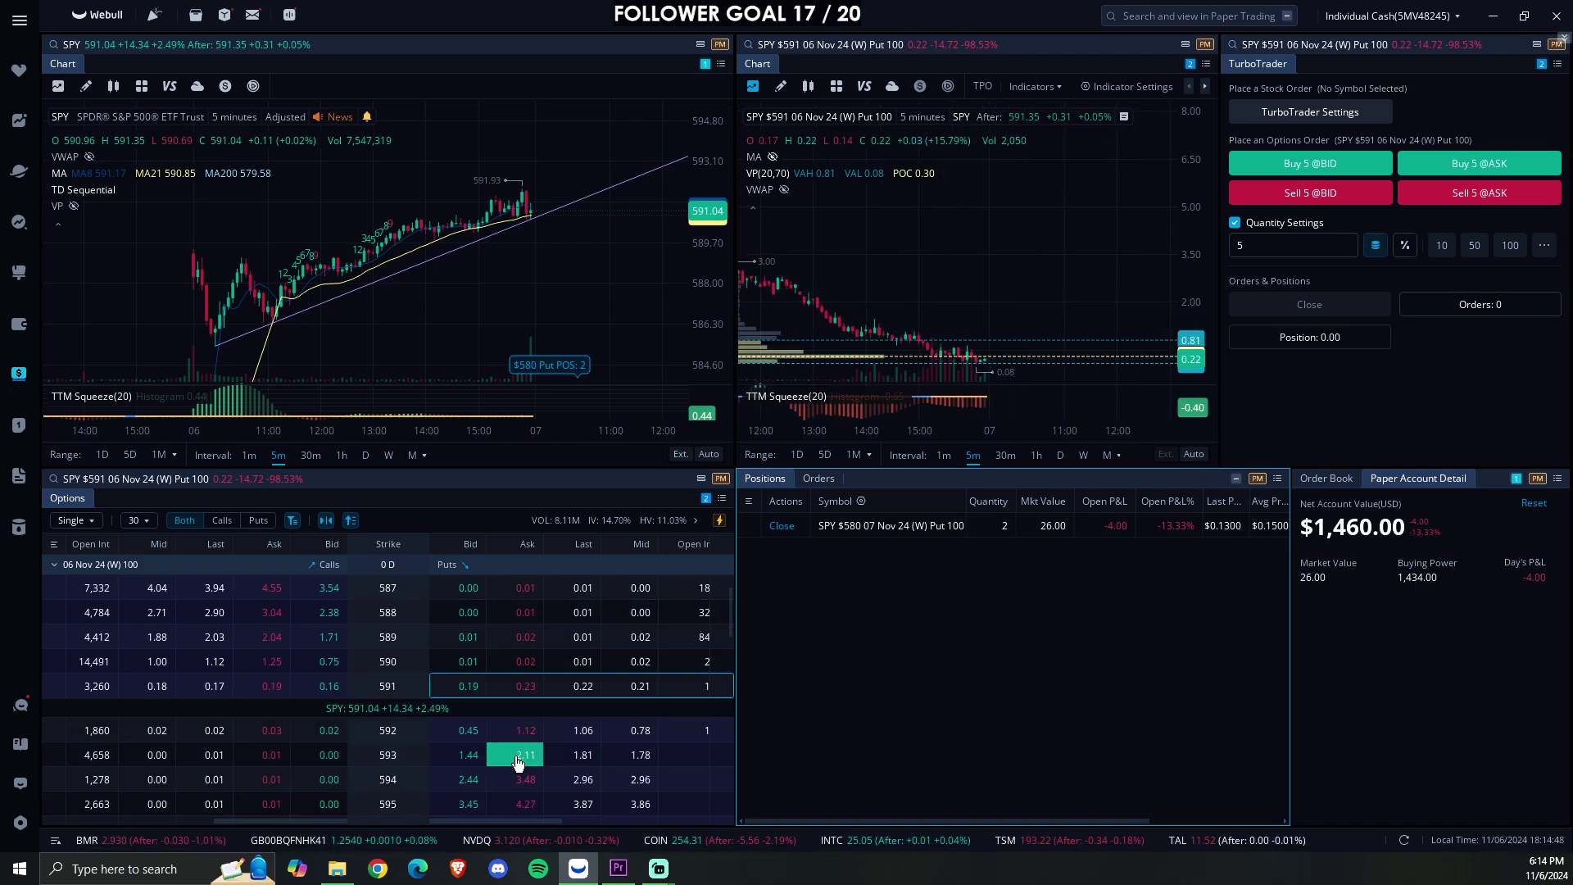
- Select the SPY $592 06 Nov 24 put and rescale the option chart's price axis
click(636, 730)
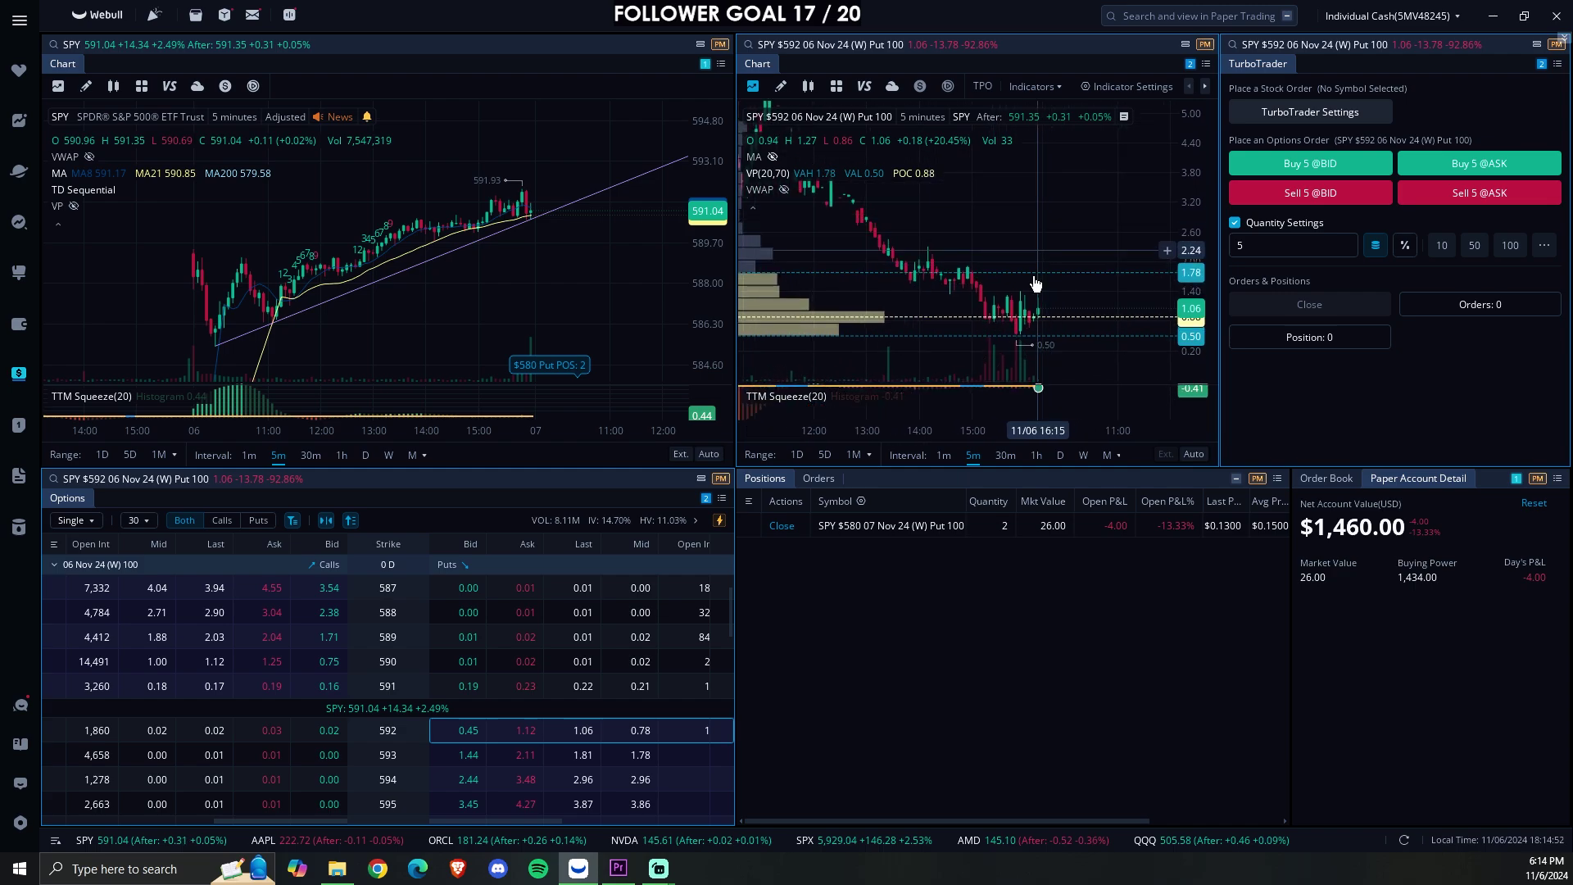
scroll(983, 262, down, 2)
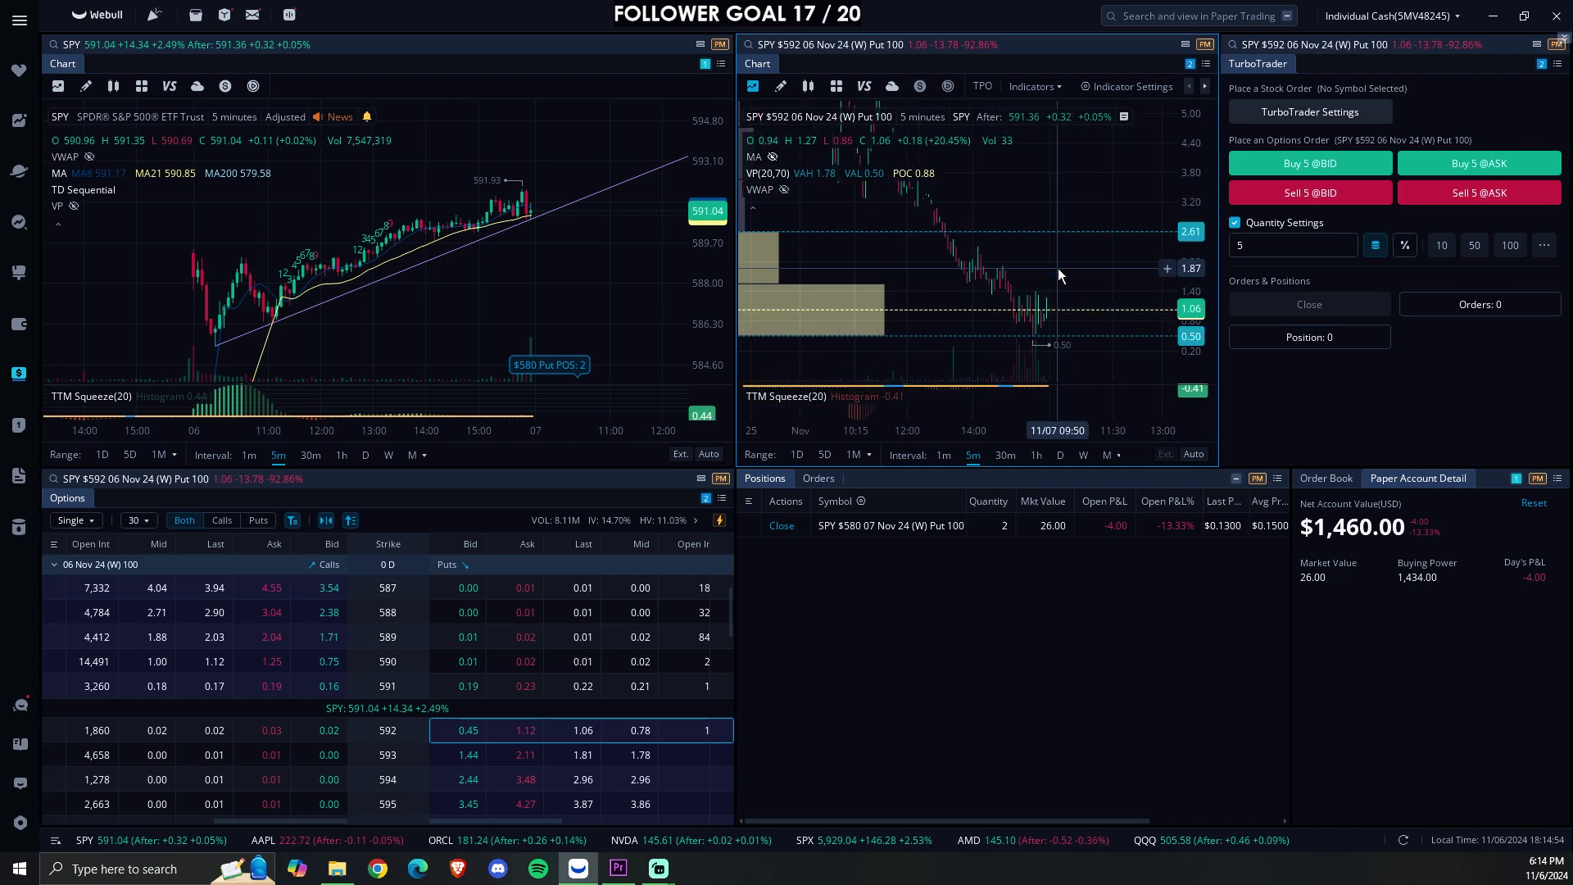
drag(1189, 152, 1188, 117)
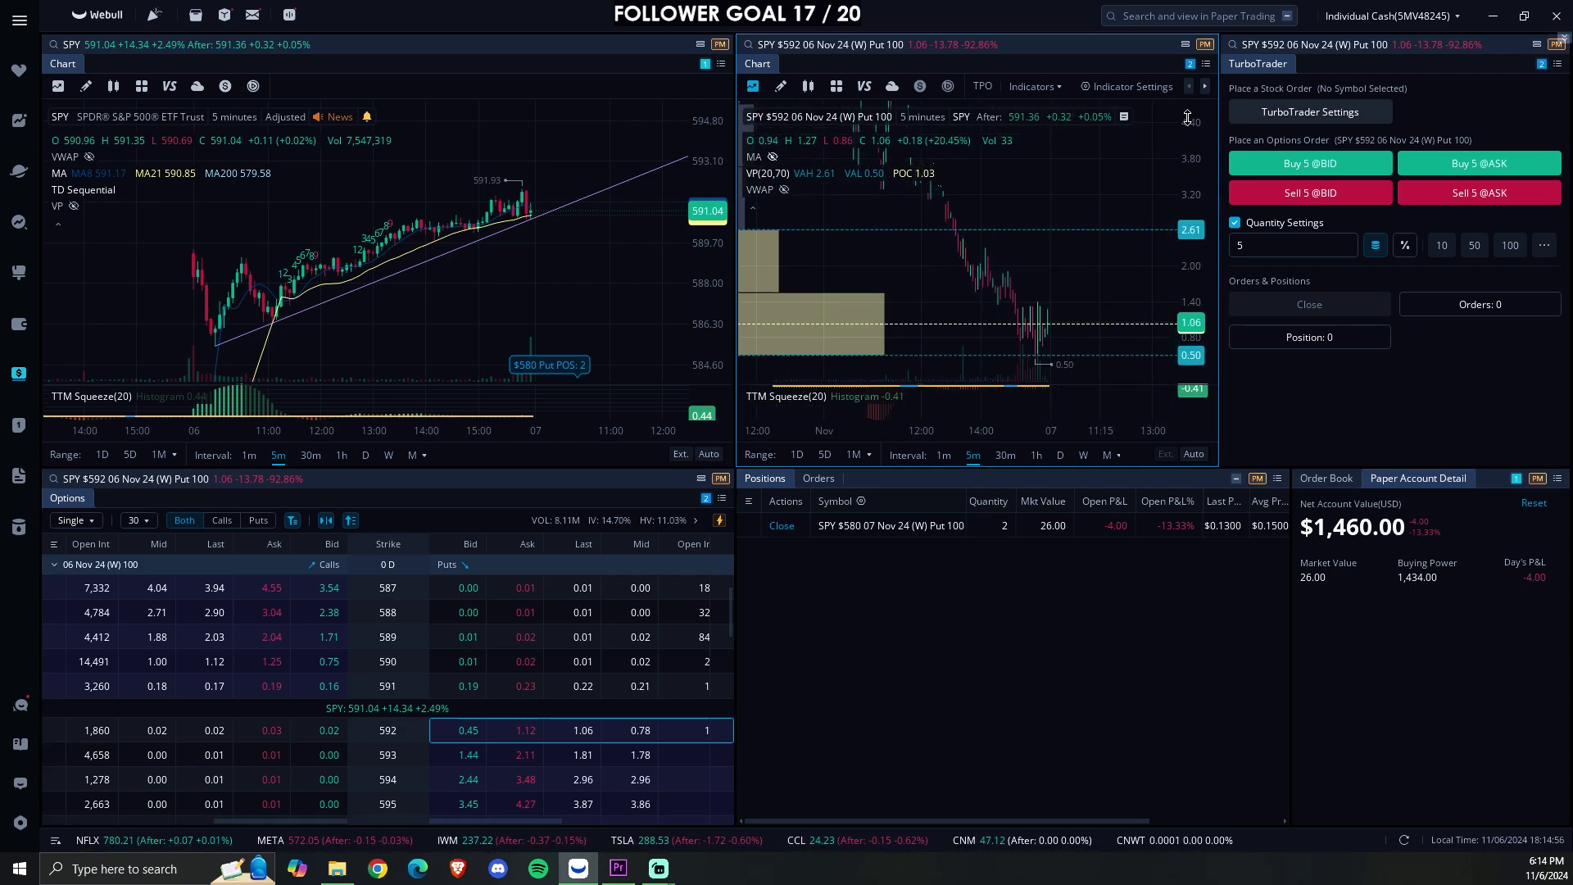
scroll(1049, 279, up, 3)
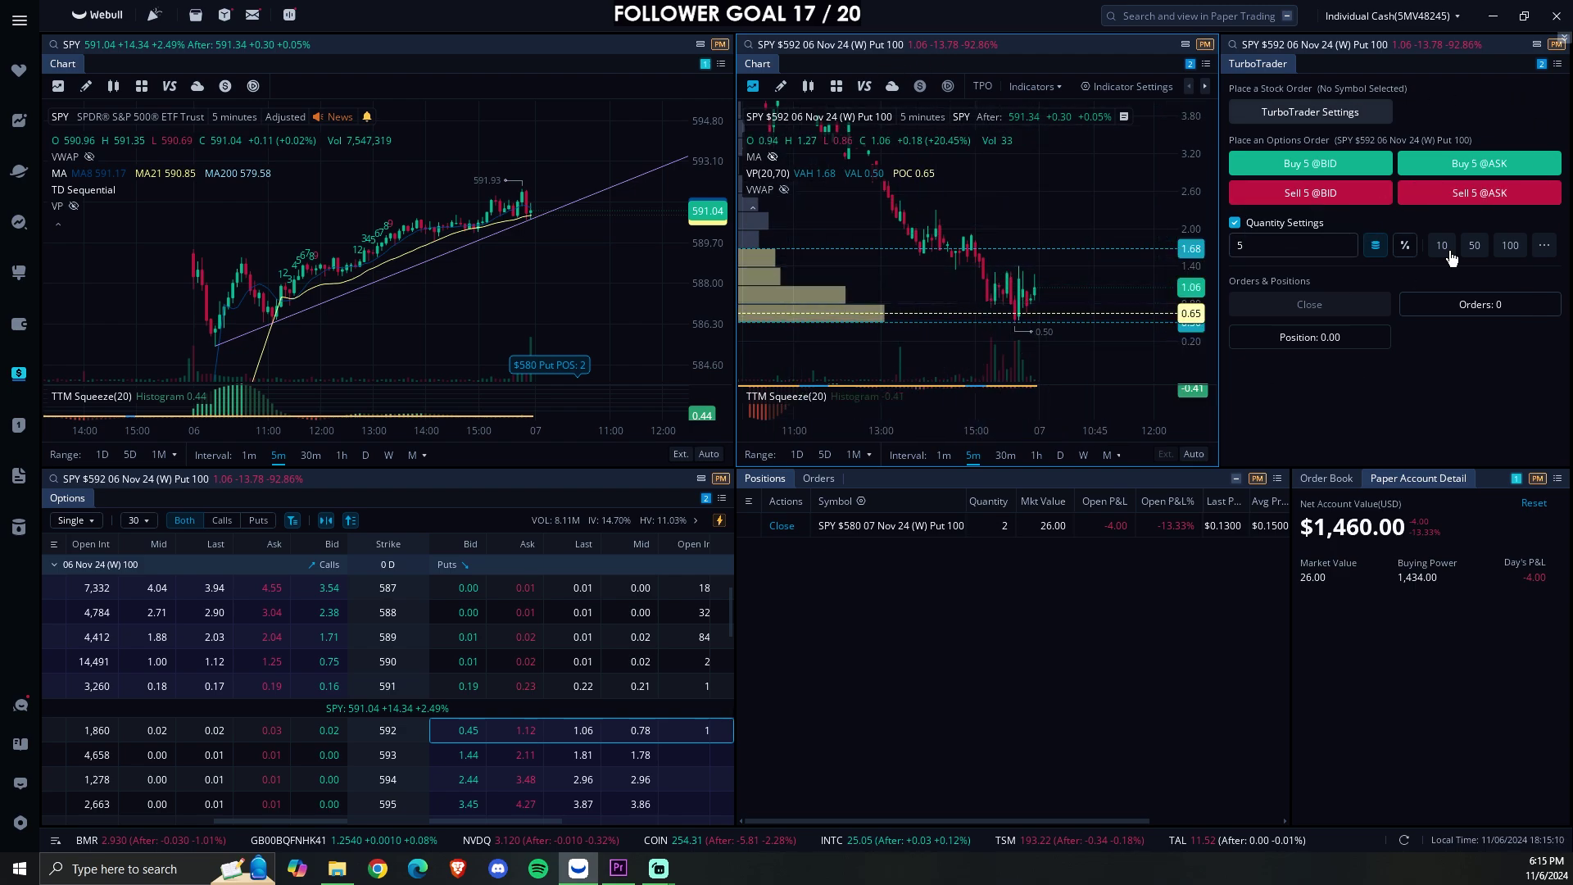
- Lower the TurboTrader order quantity from 5 to 1 contract
click(1353, 250)
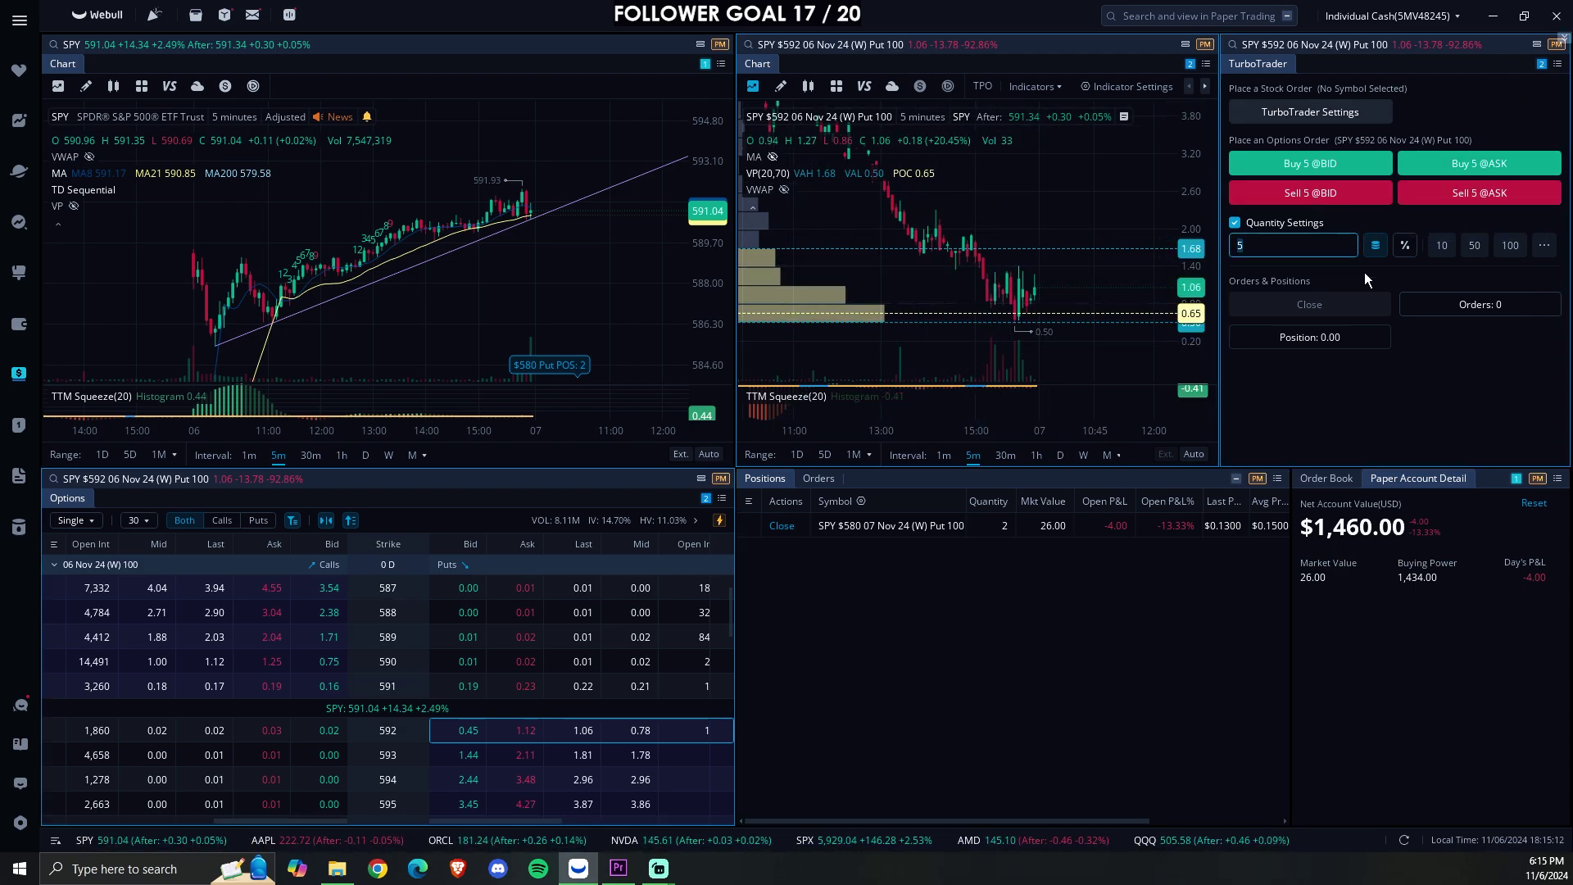
text(3)
click(1358, 254)
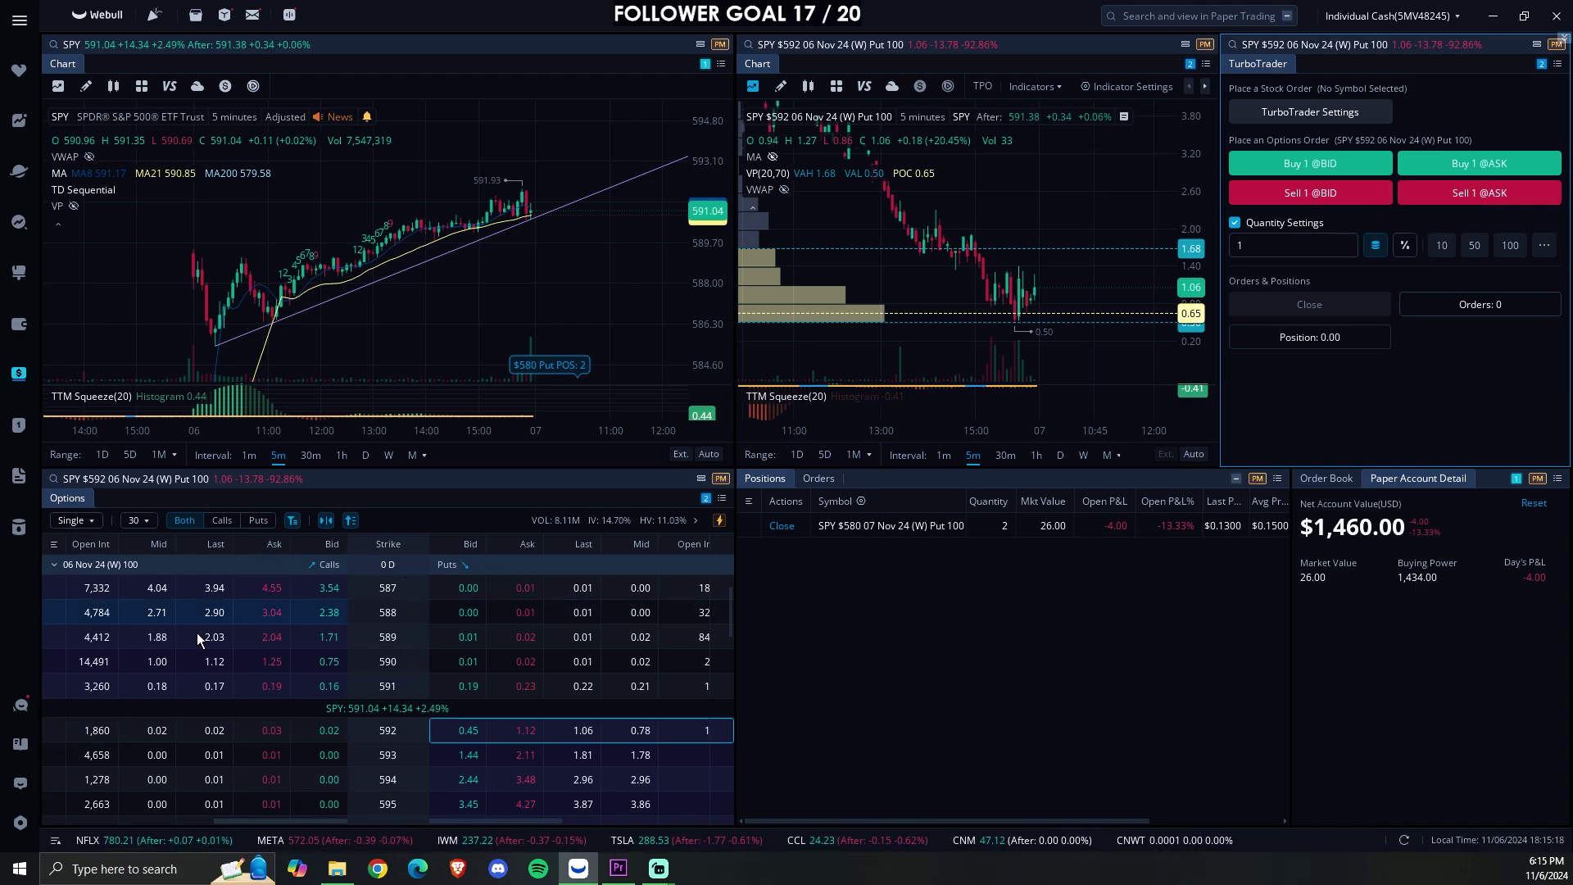
- Check the Orders and Level 2 order book tabs, returning to Positions and Paper Account Detail
click(819, 478)
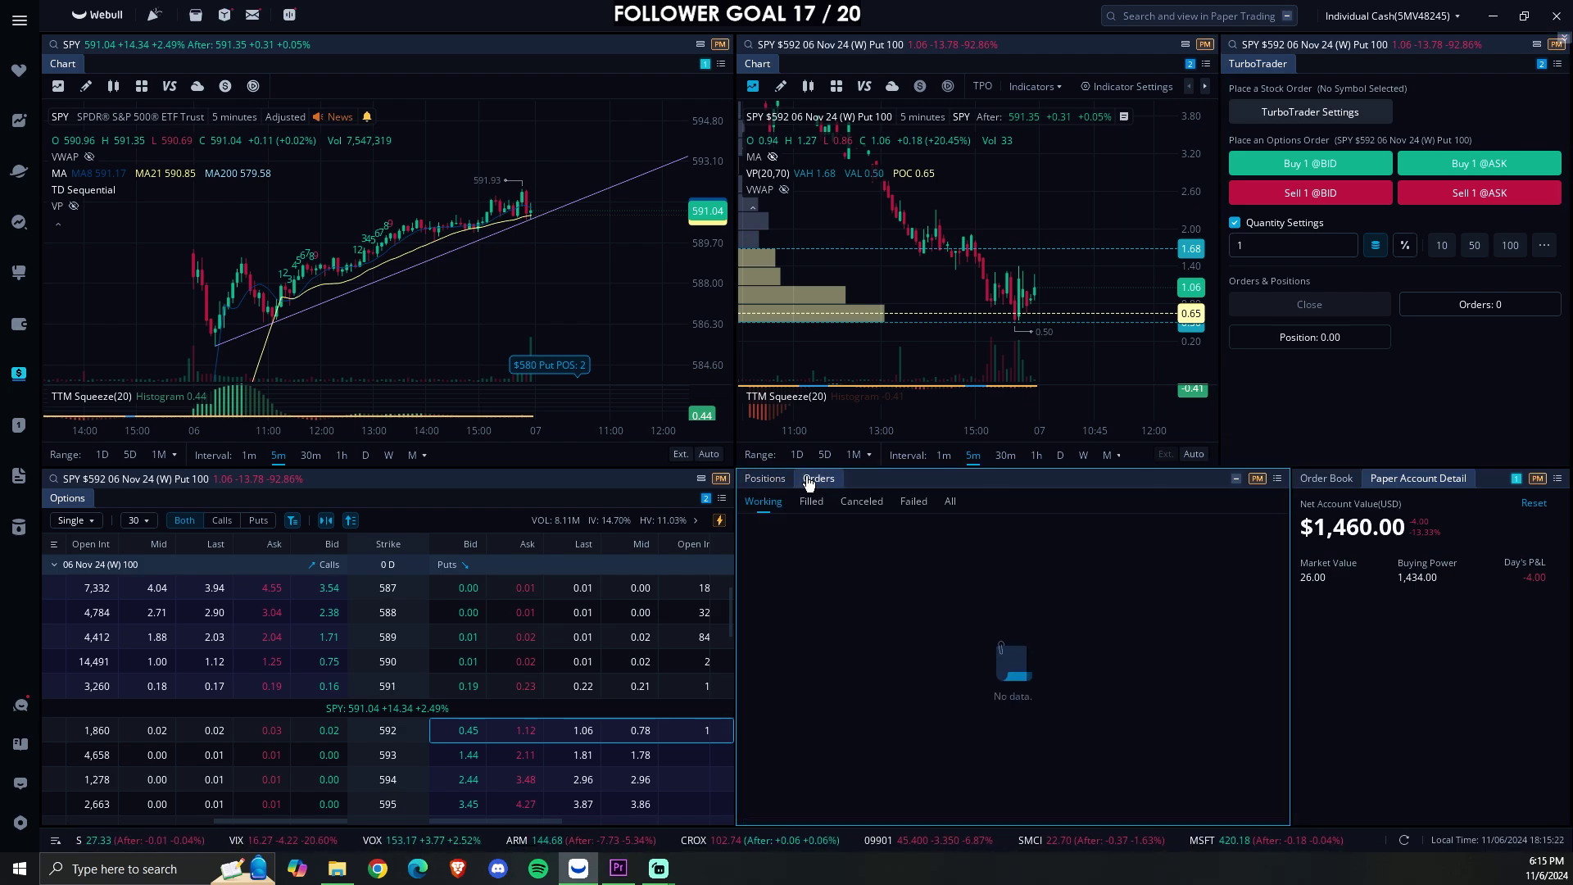
click(767, 479)
click(1332, 479)
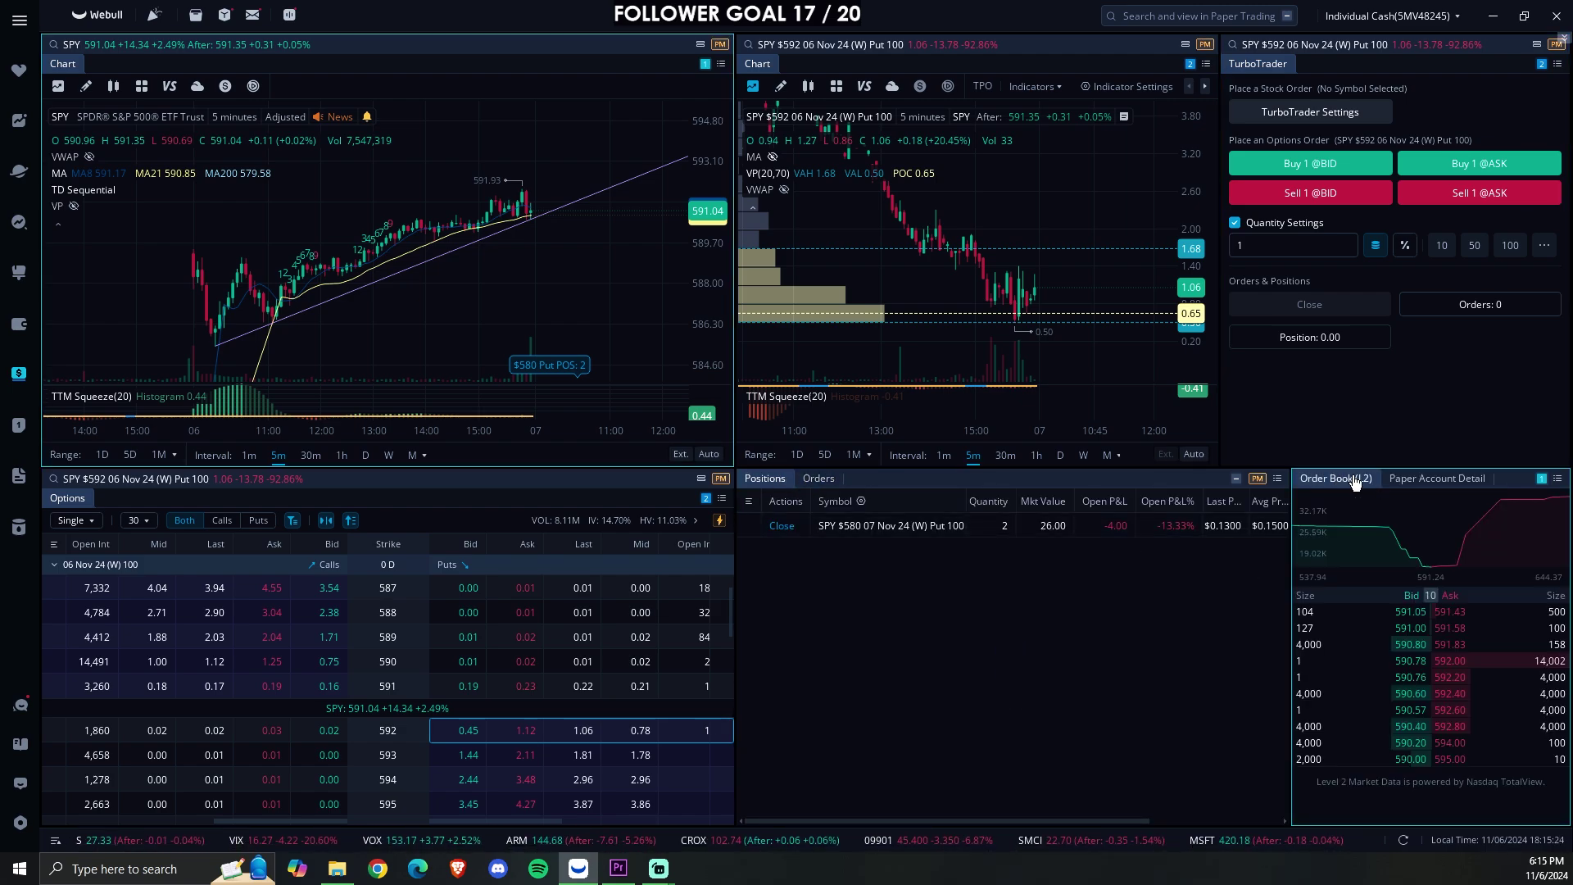
click(1419, 479)
click(1336, 479)
click(1418, 482)
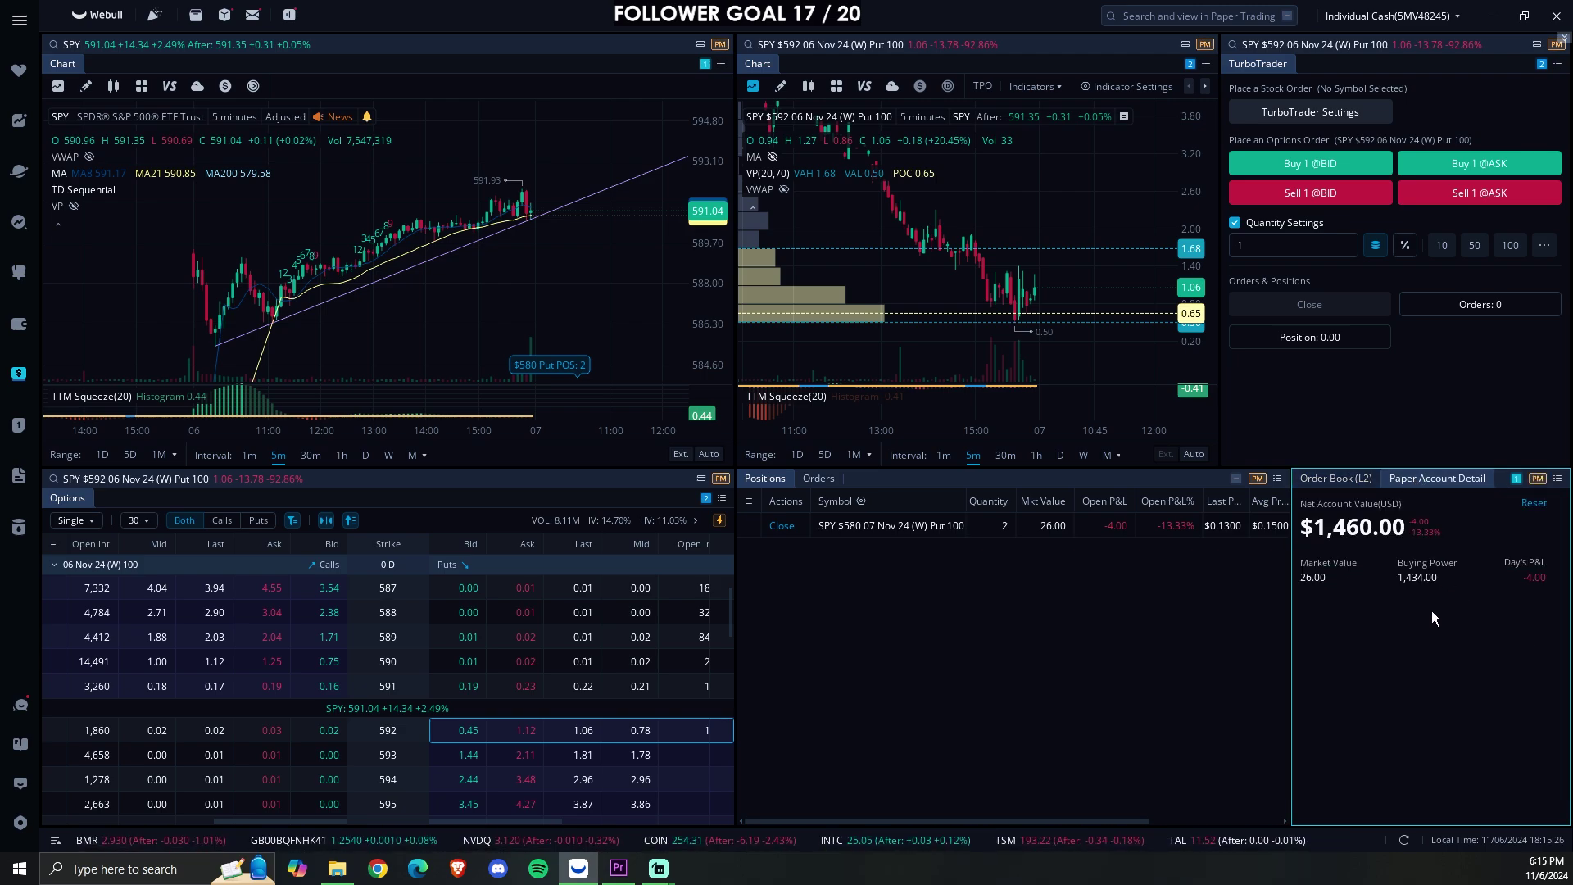
click(1323, 480)
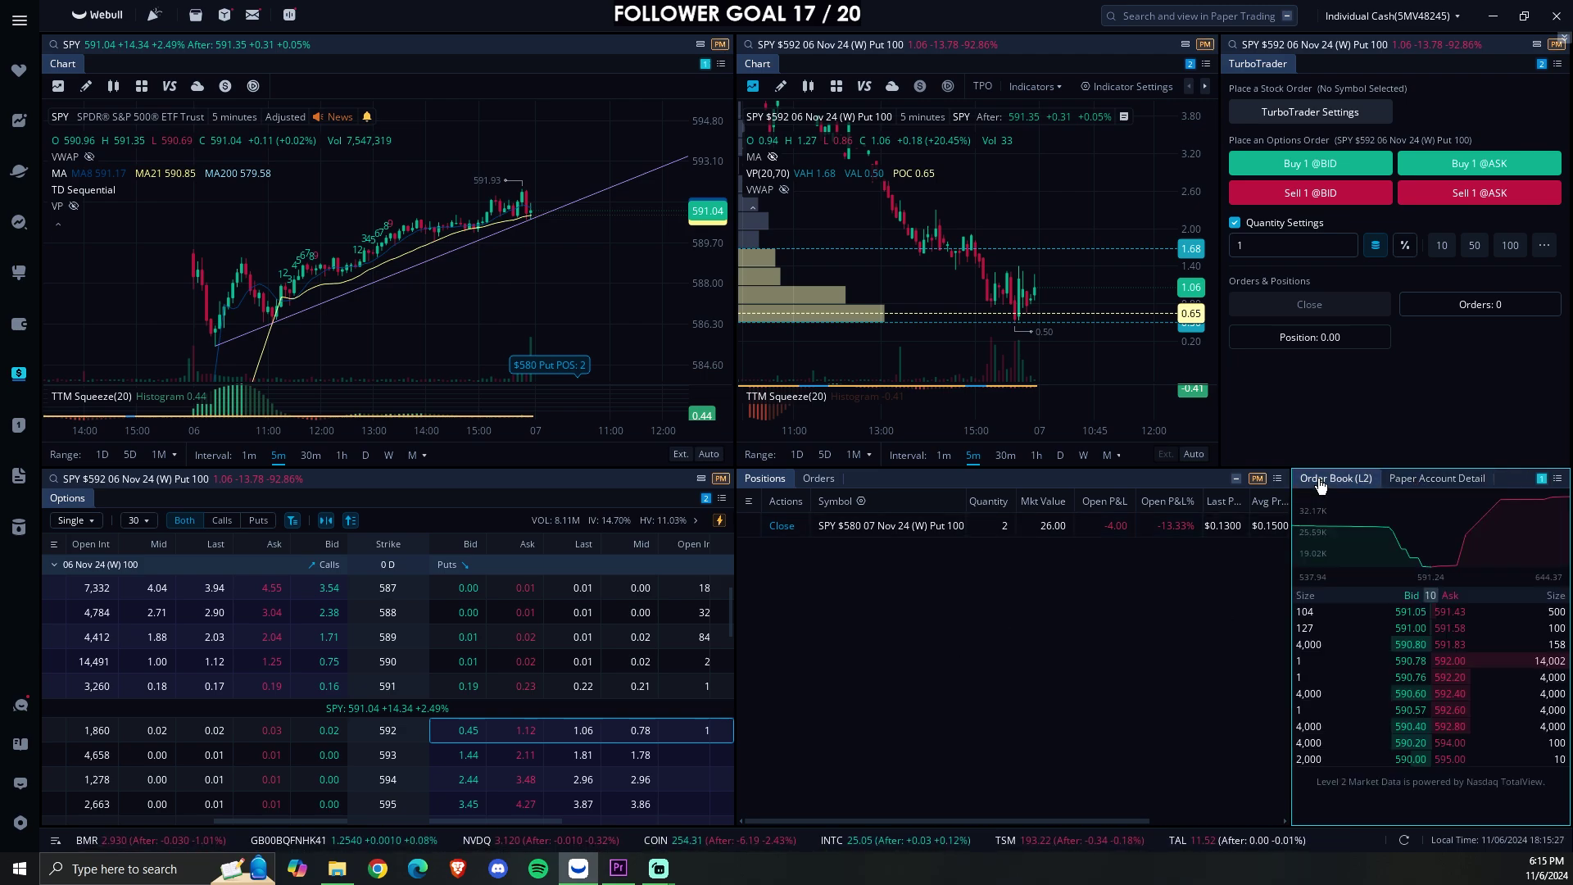
click(1438, 478)
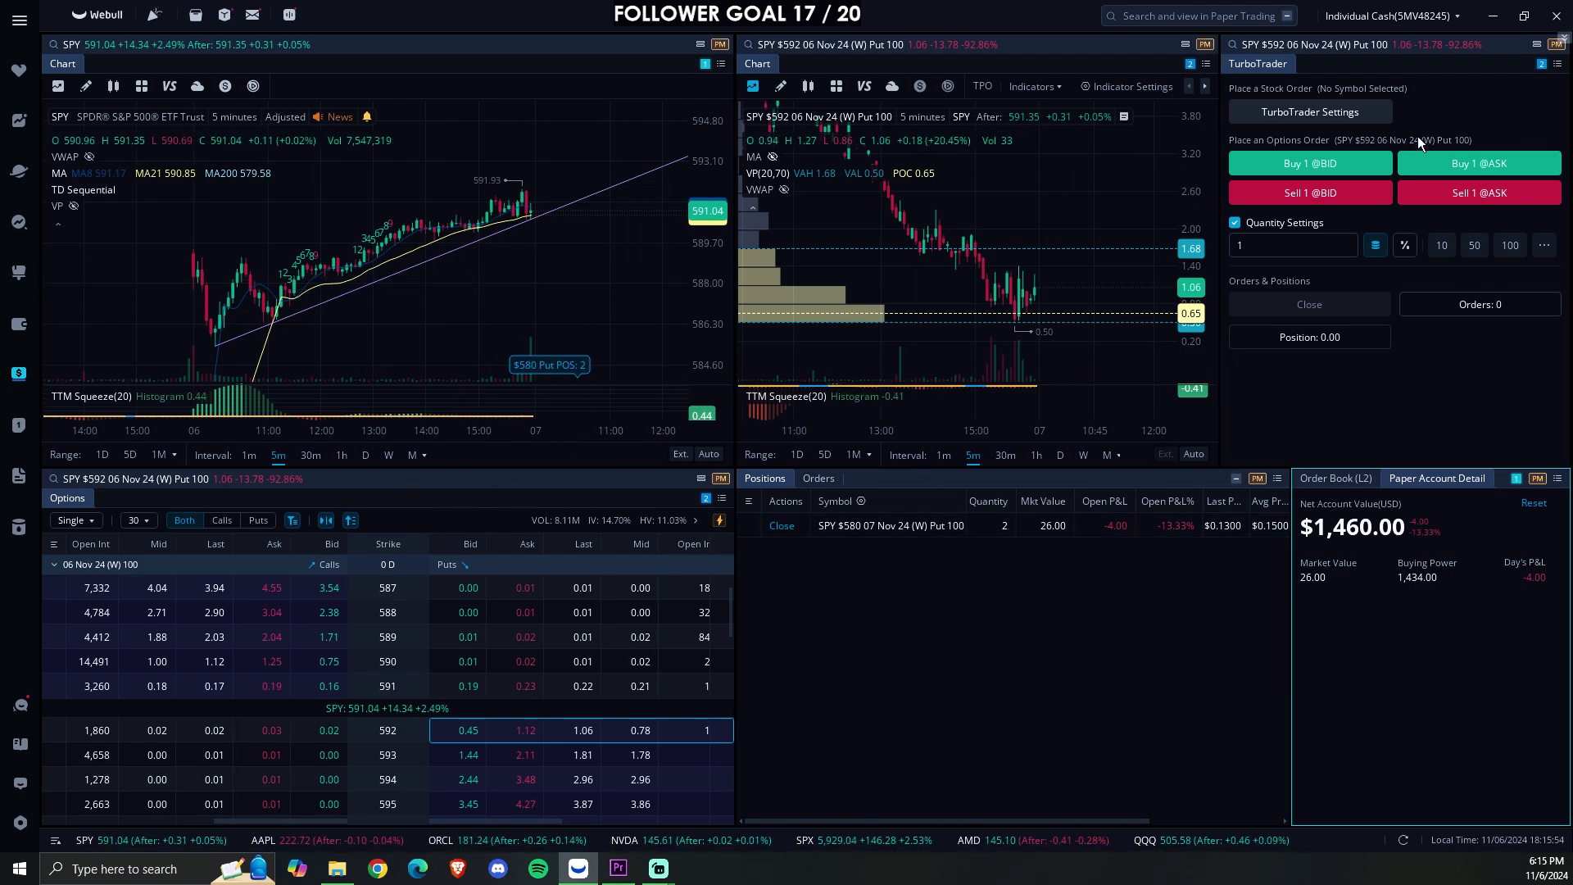
mouse_move(1565, 42)
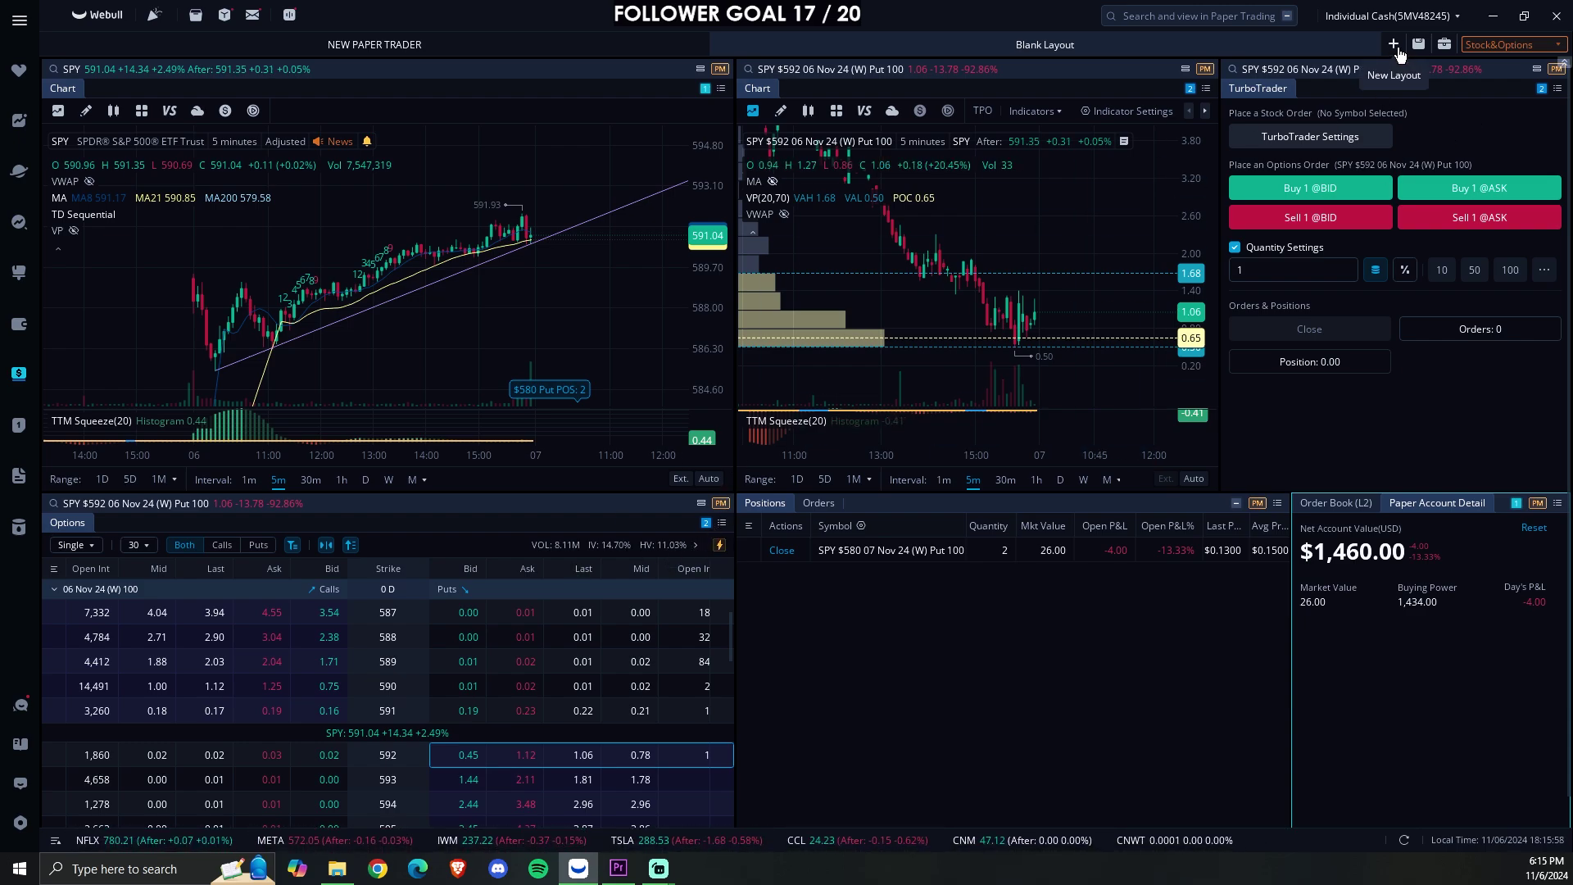
- Create a new layout from the Blank Paper Layout template
click(1395, 45)
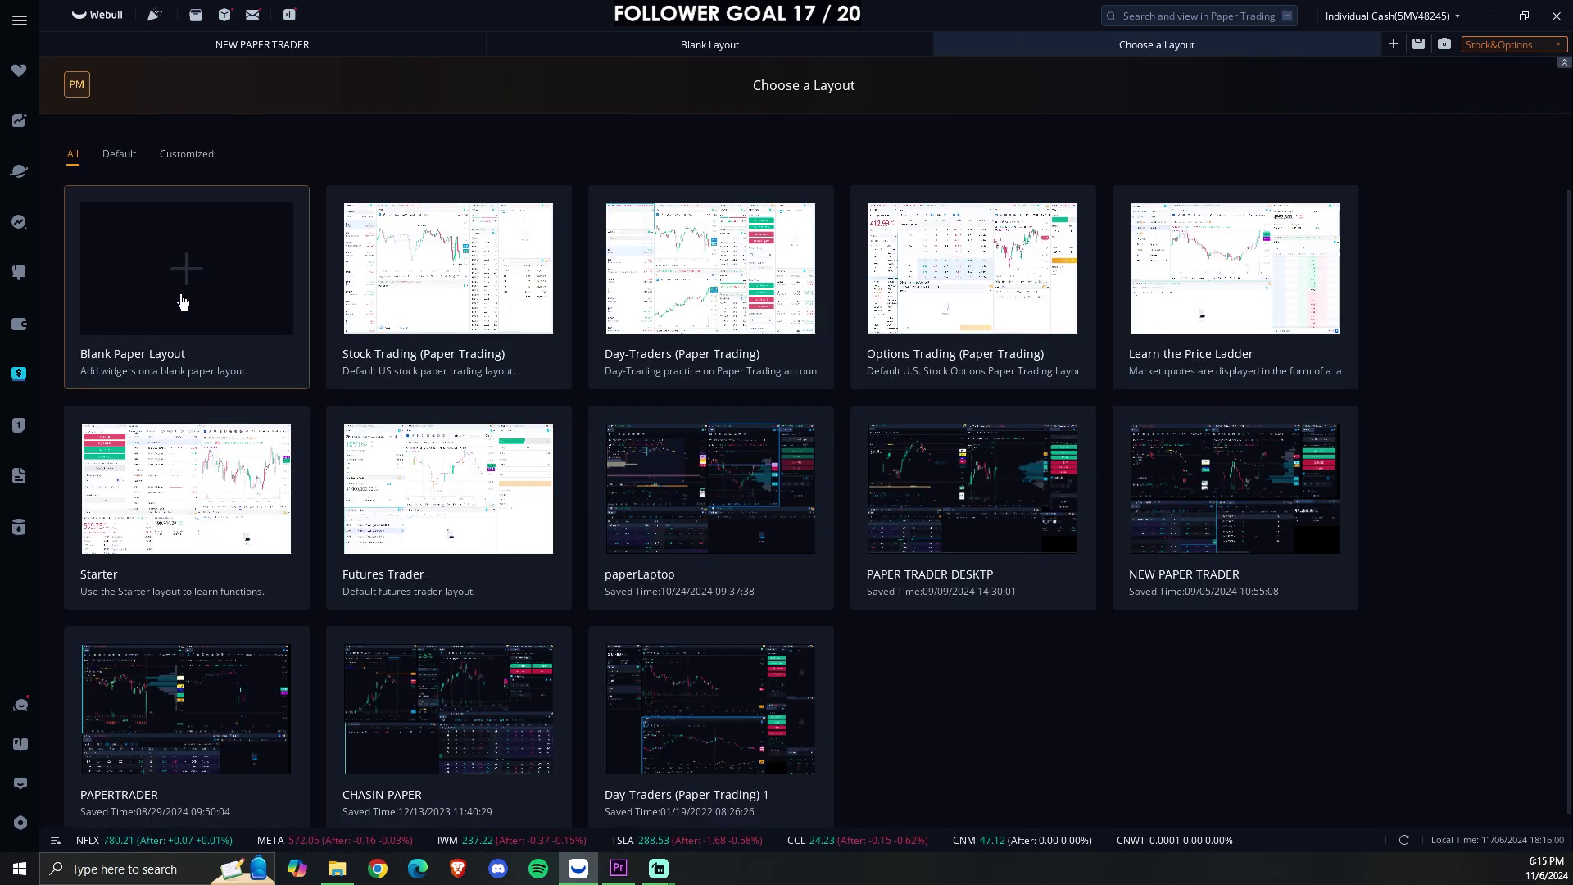
click(182, 301)
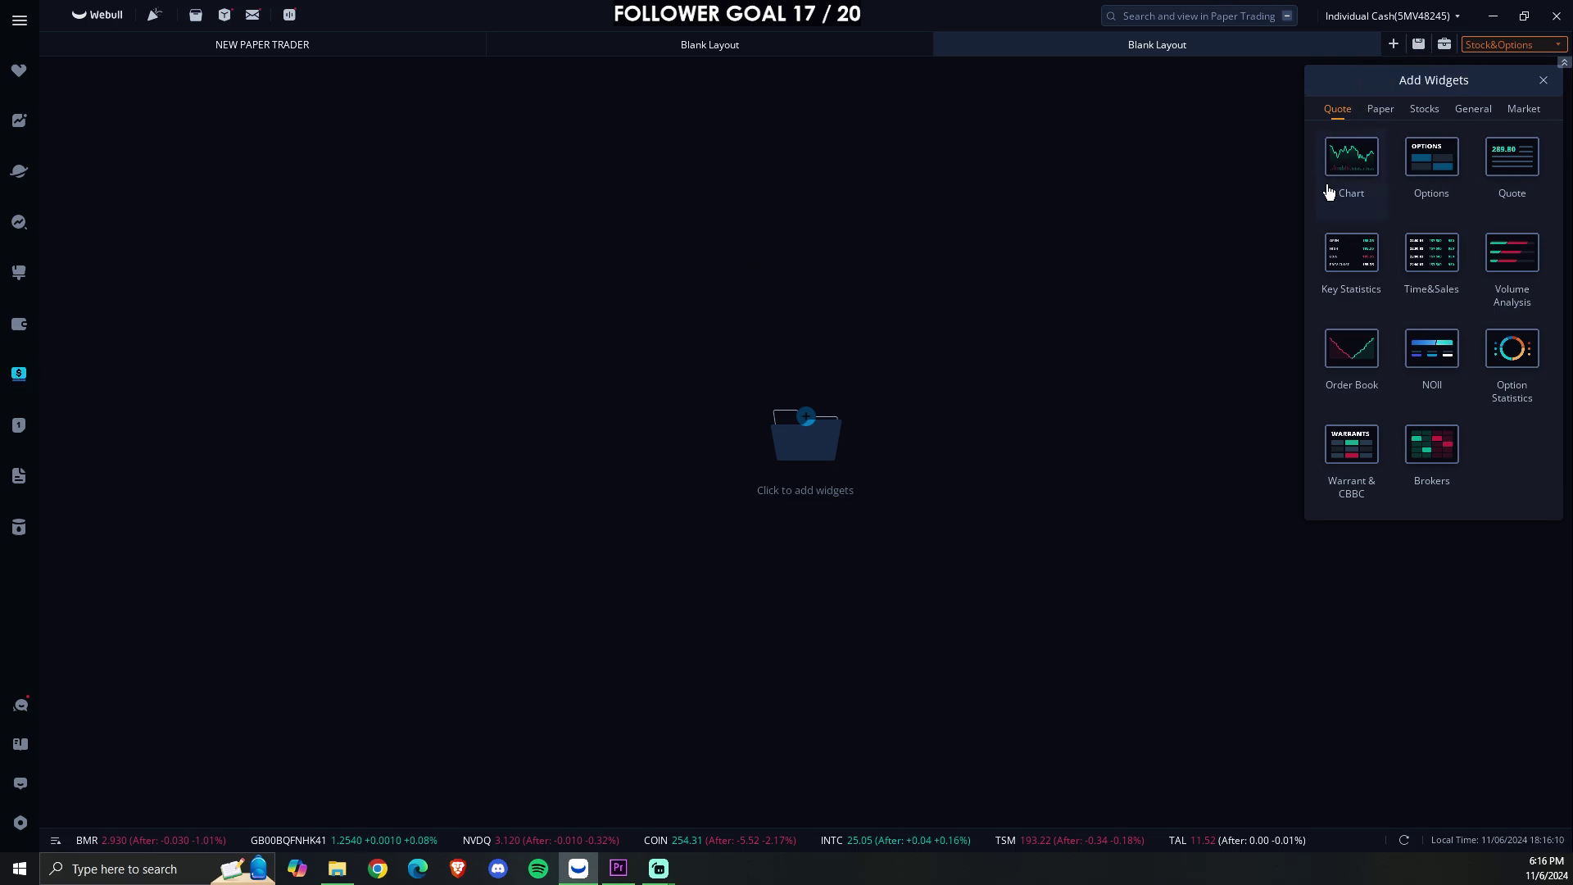
- Add a SPY chart widget, size it in the upper-left, and compress its price scale
click(1367, 172)
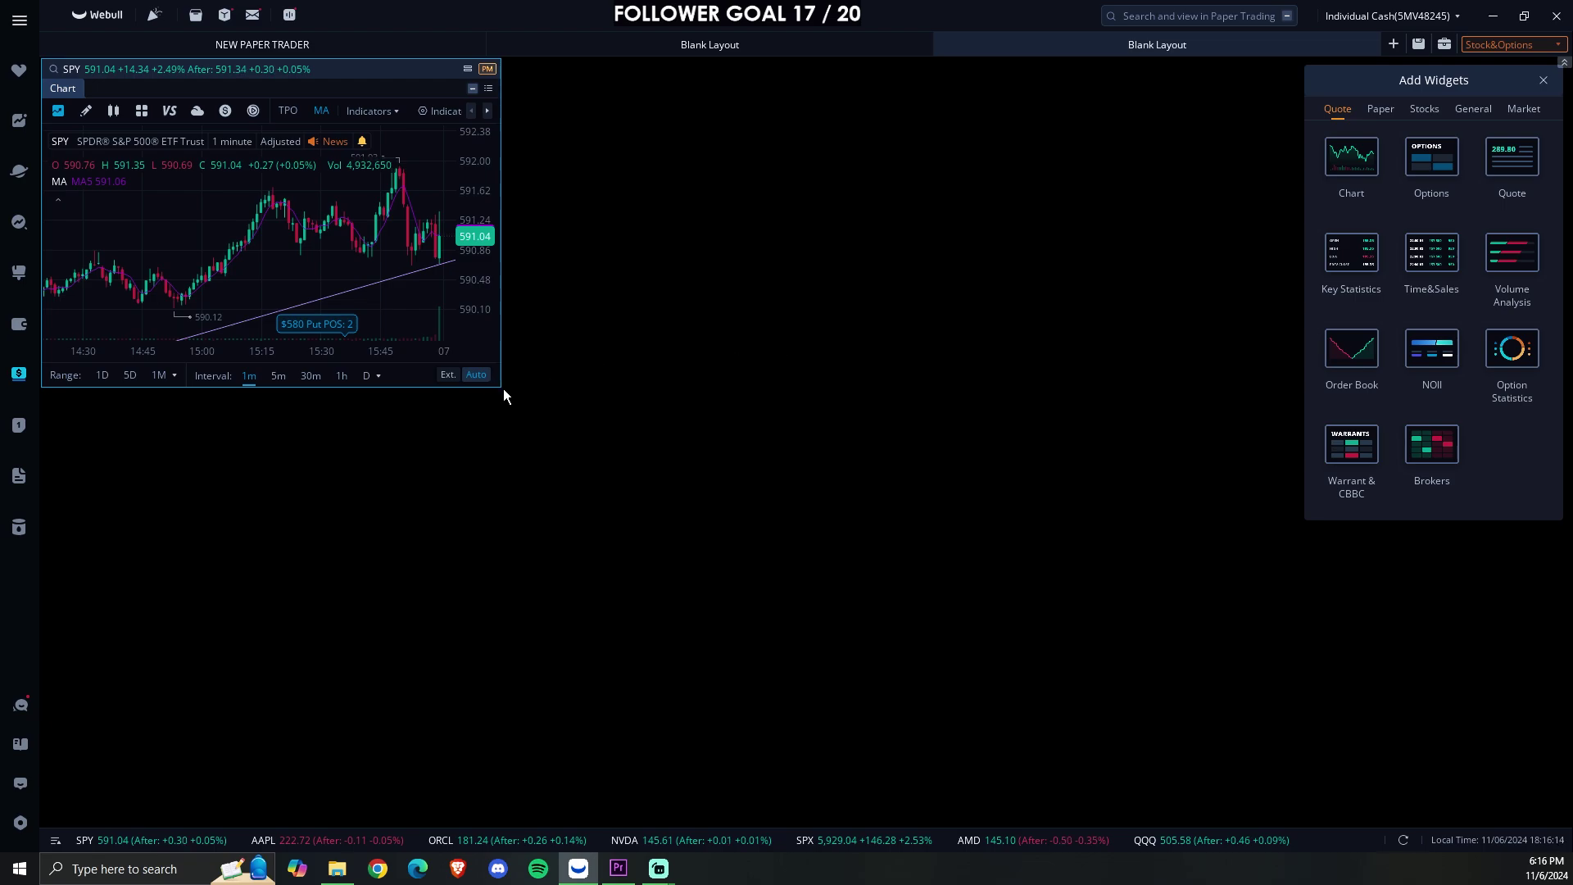
drag(499, 388, 647, 463)
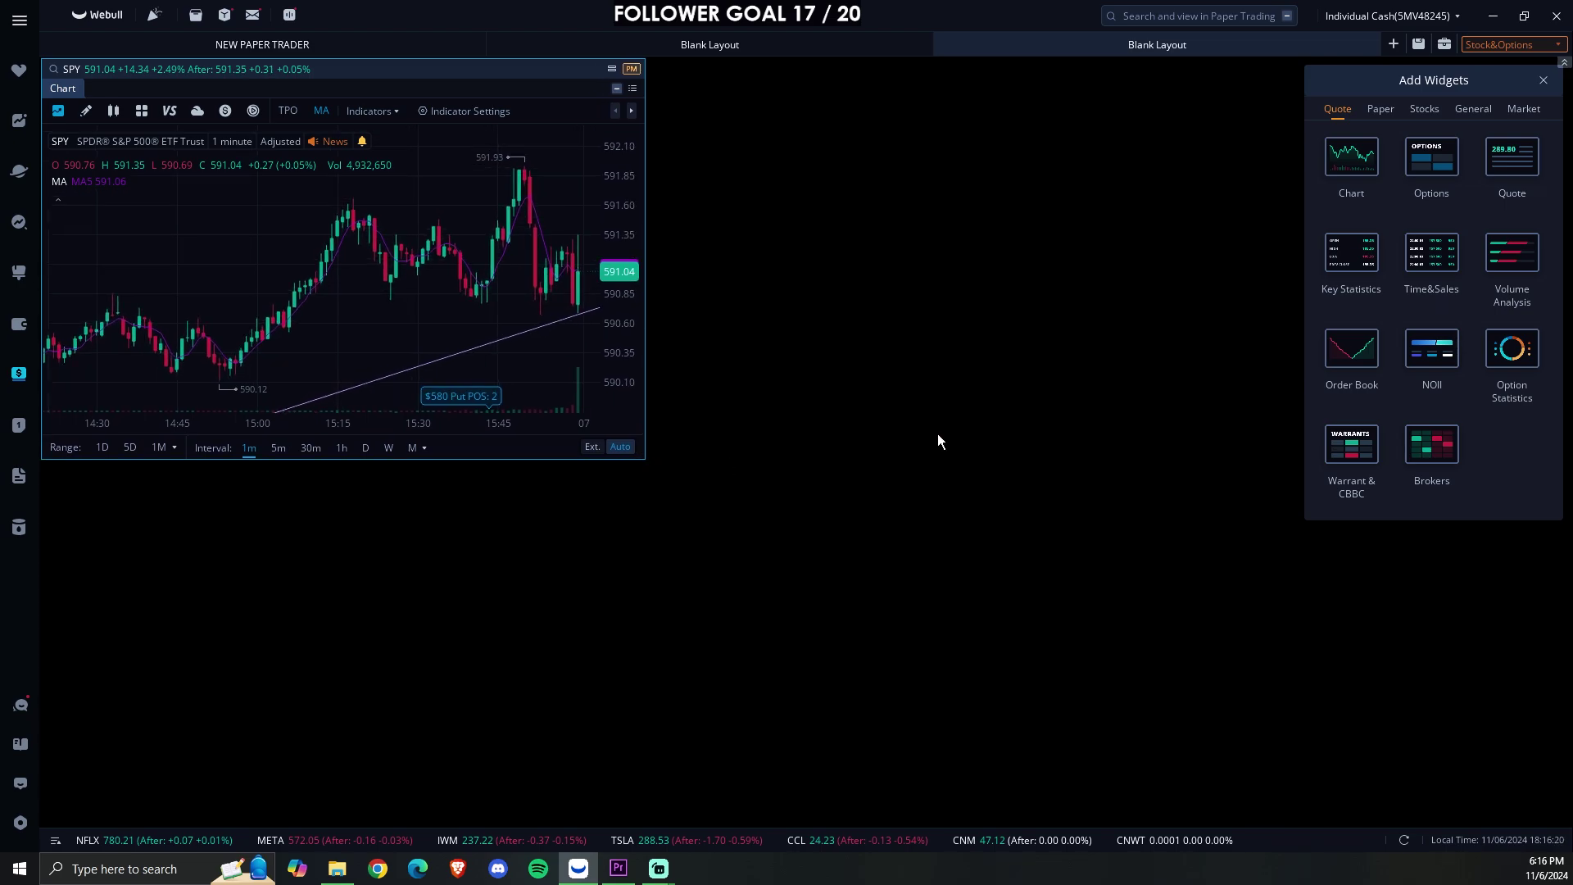
scroll(595, 198, down, 2)
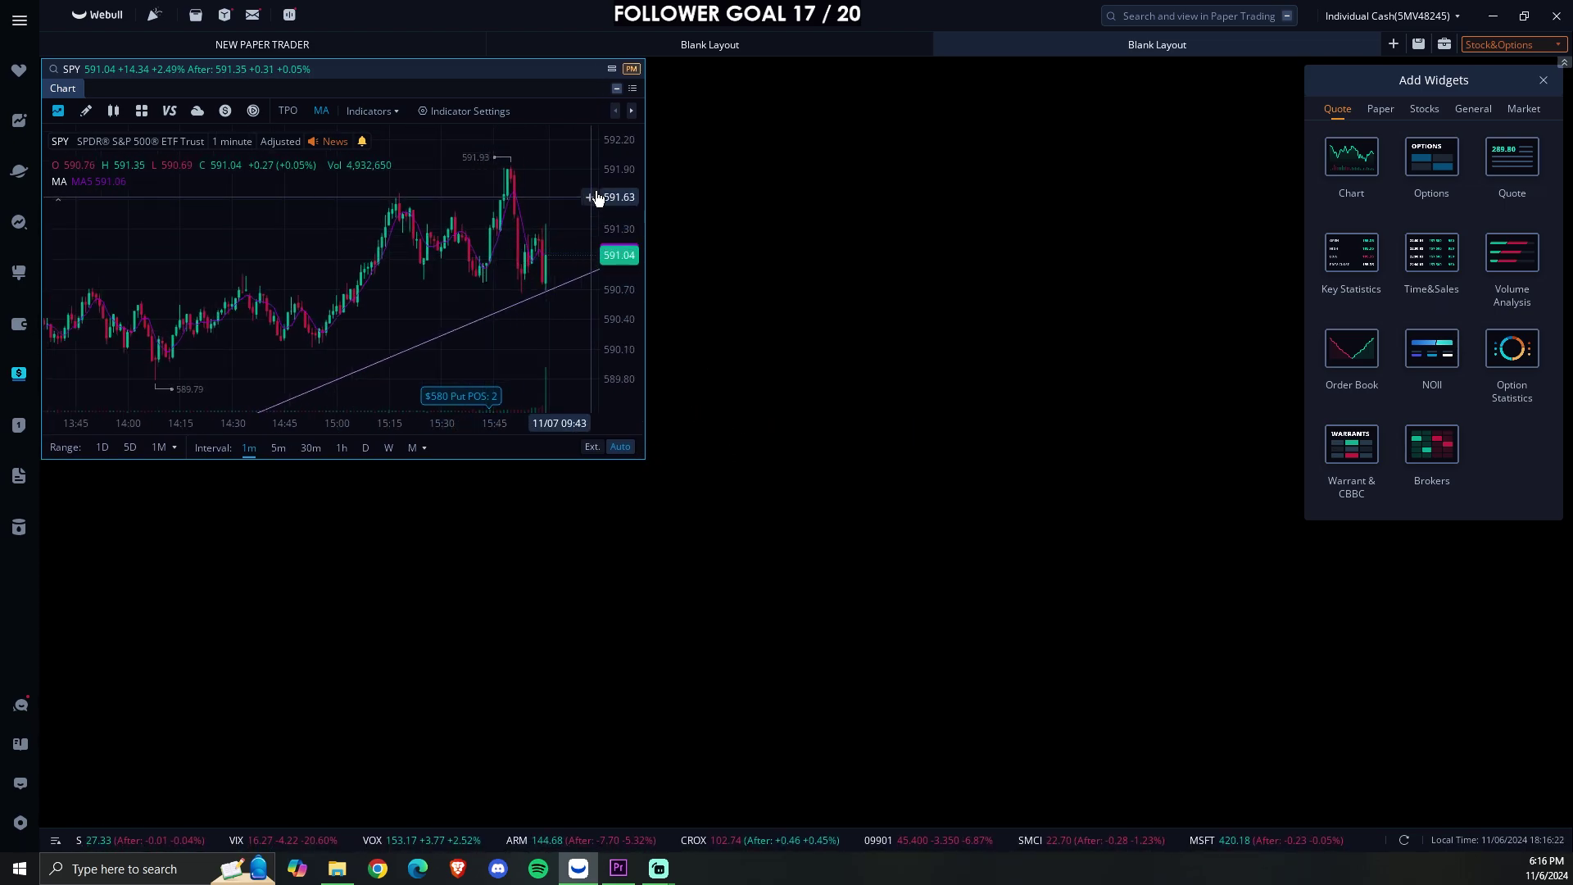
drag(611, 160, 621, 184)
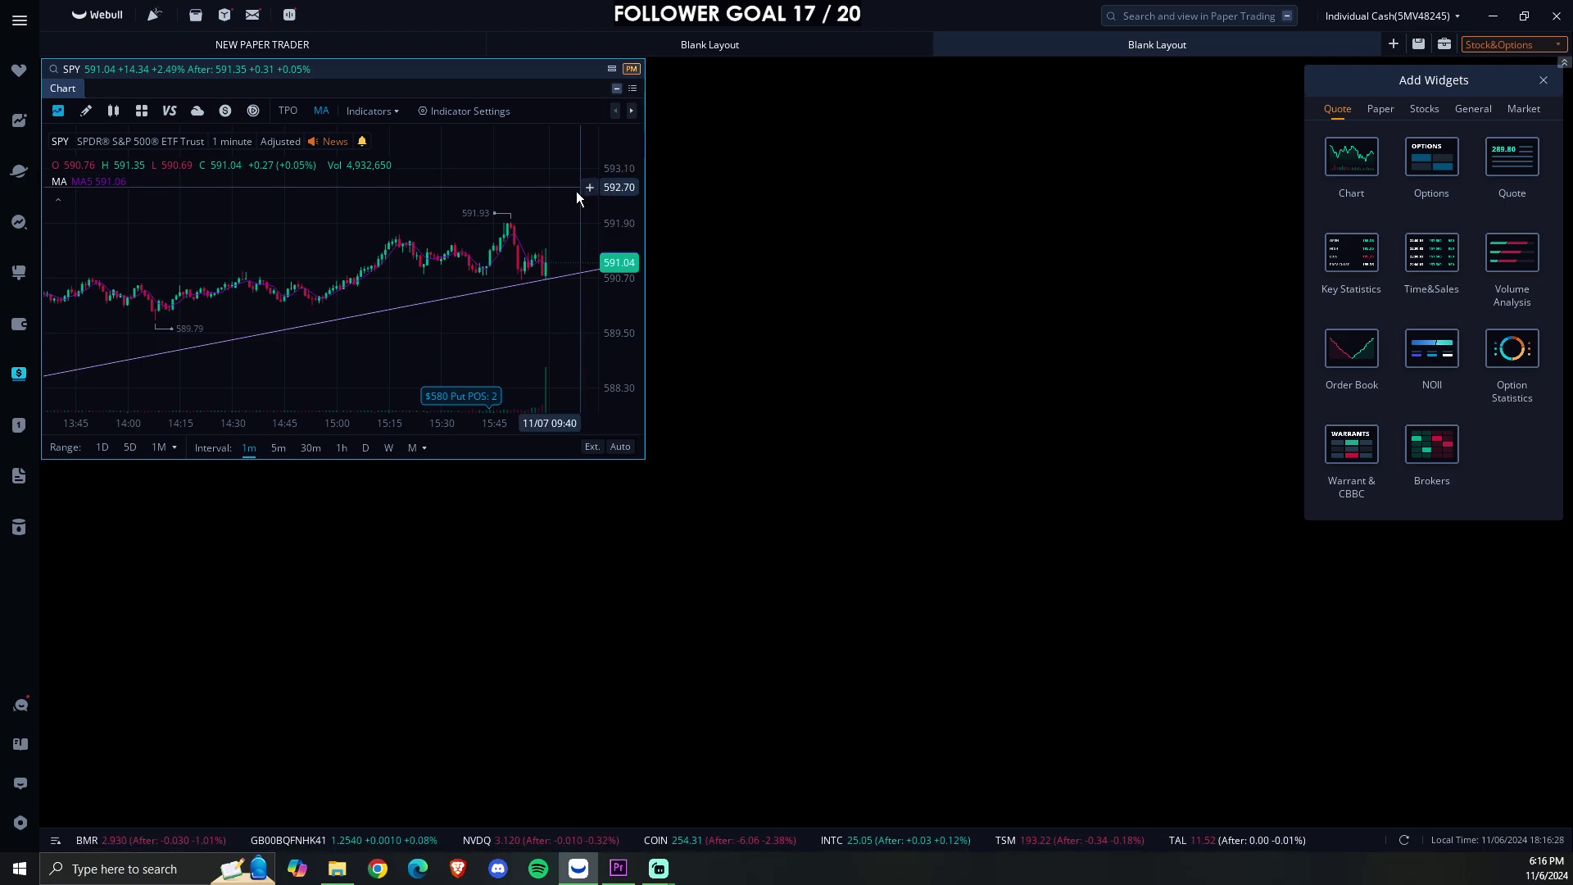
scroll(535, 213, down, 4)
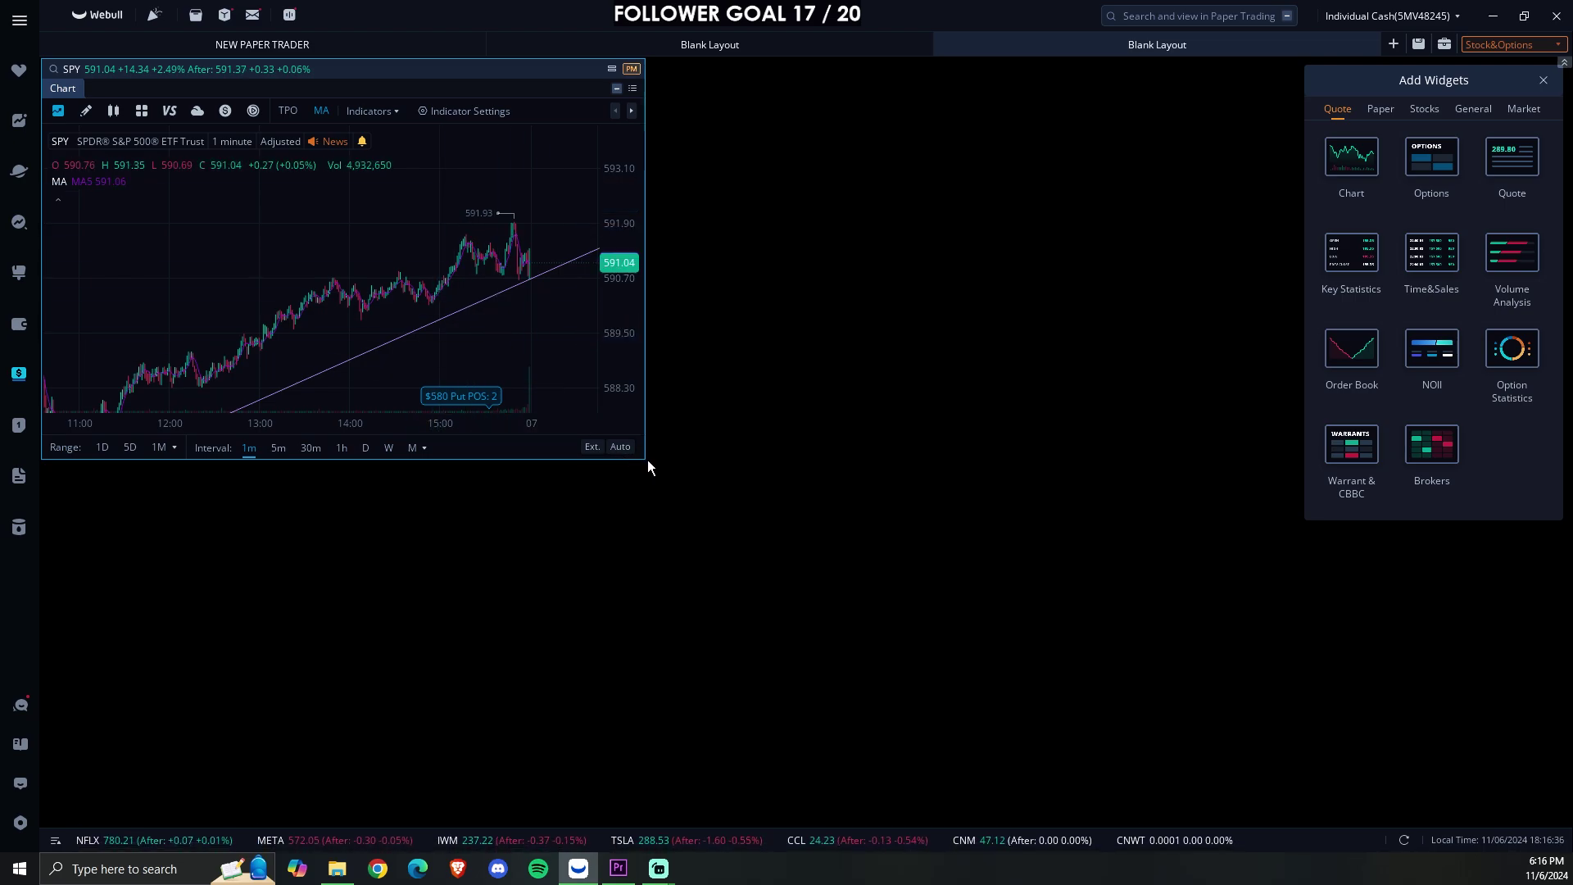
drag(646, 459, 686, 445)
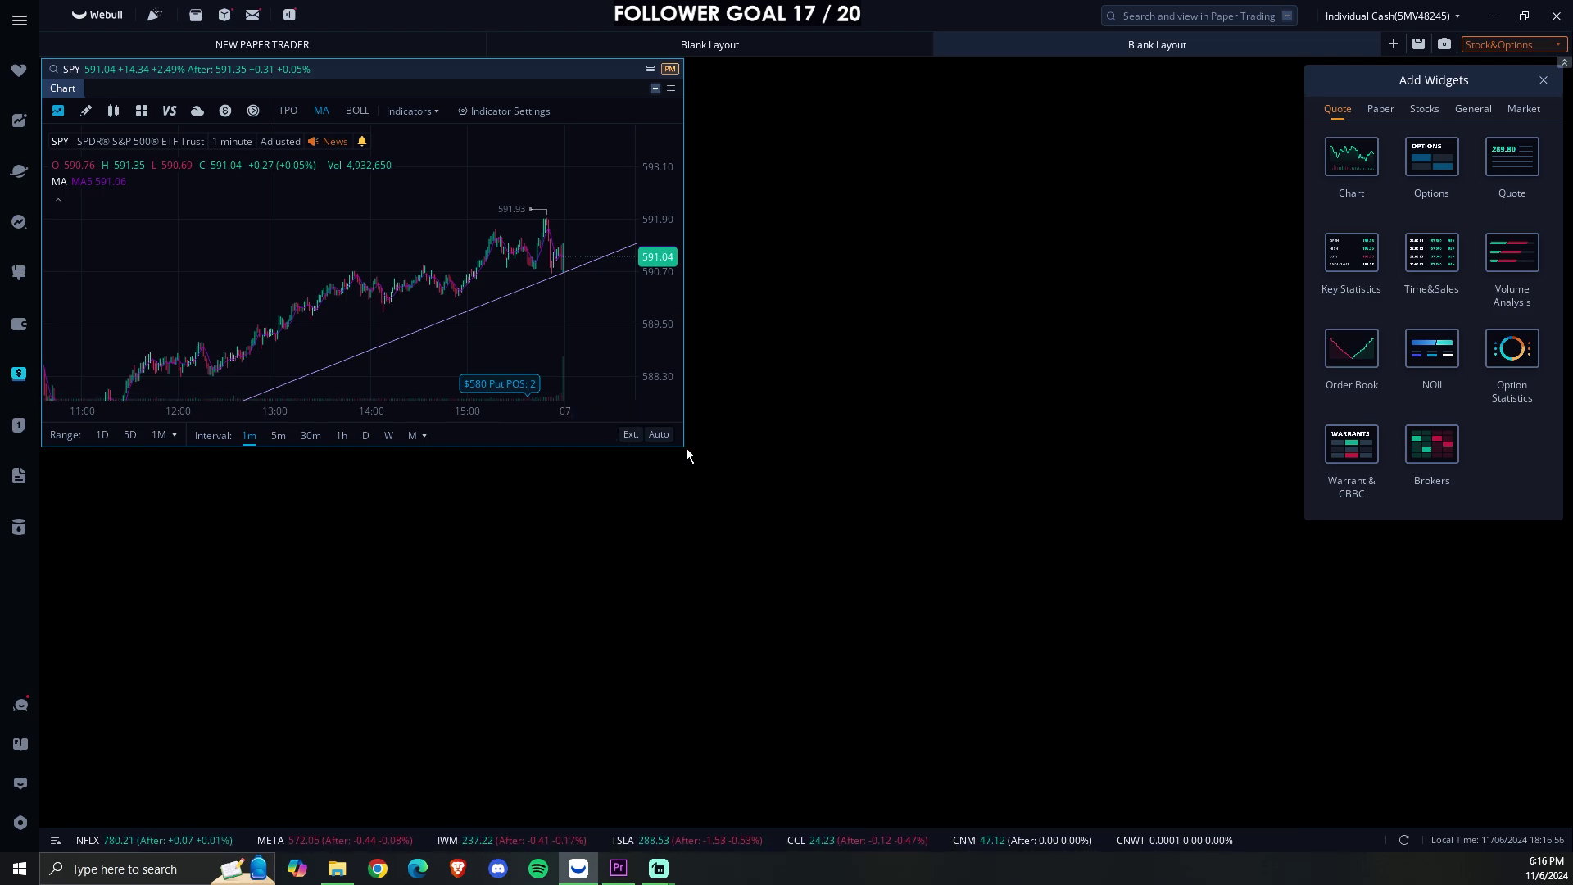
drag(686, 447, 676, 435)
- Add and enlarge a second SPY chart, then dock an Options chain below the left chart
click(1348, 167)
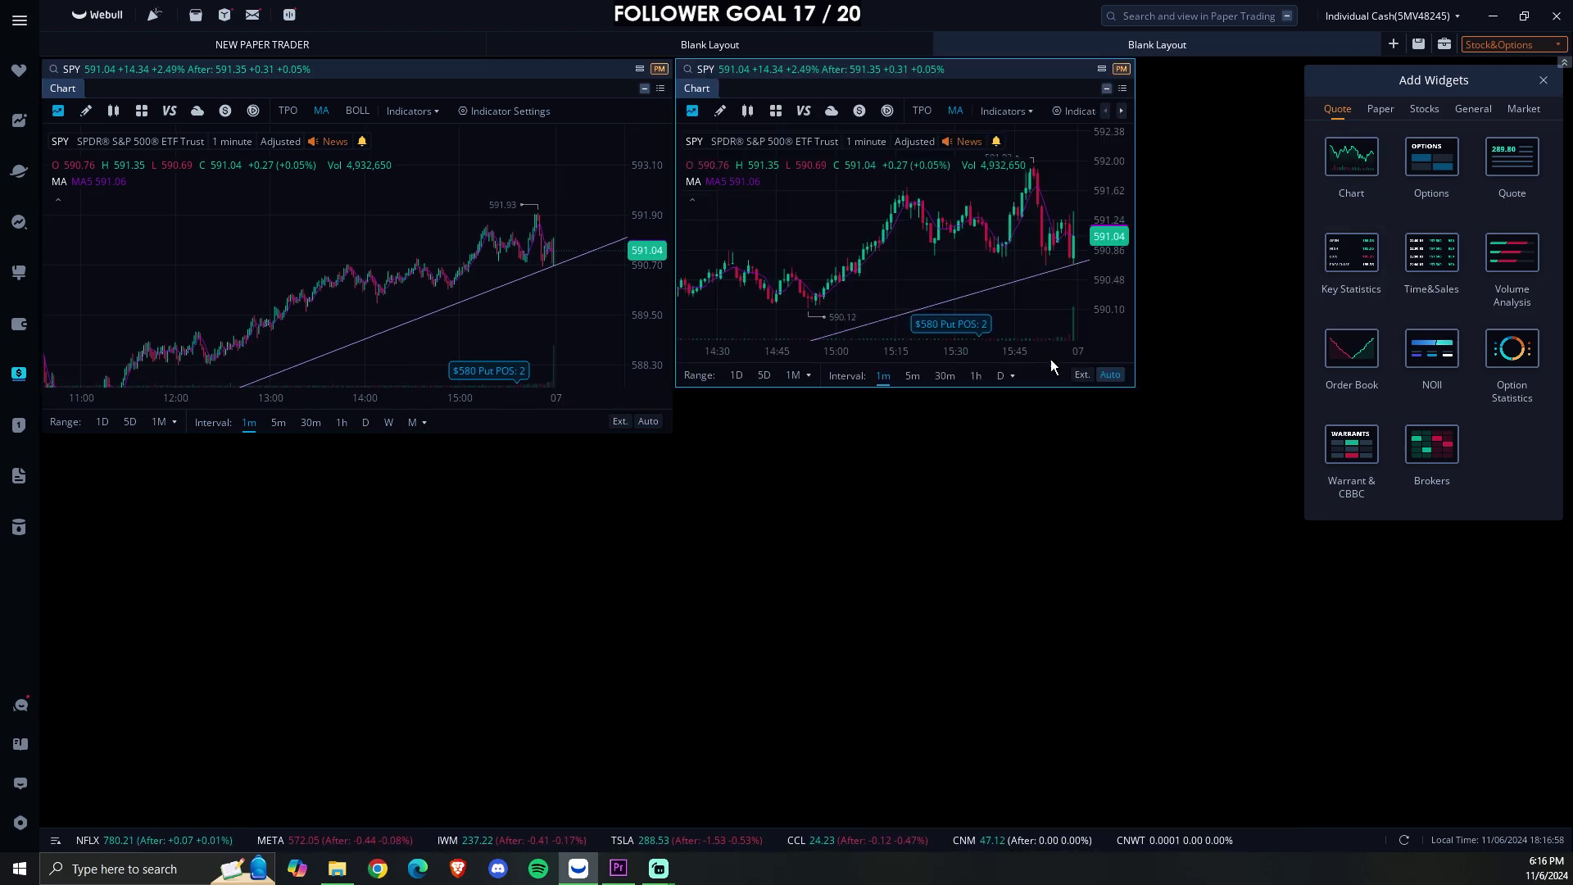
drag(1138, 390, 1146, 423)
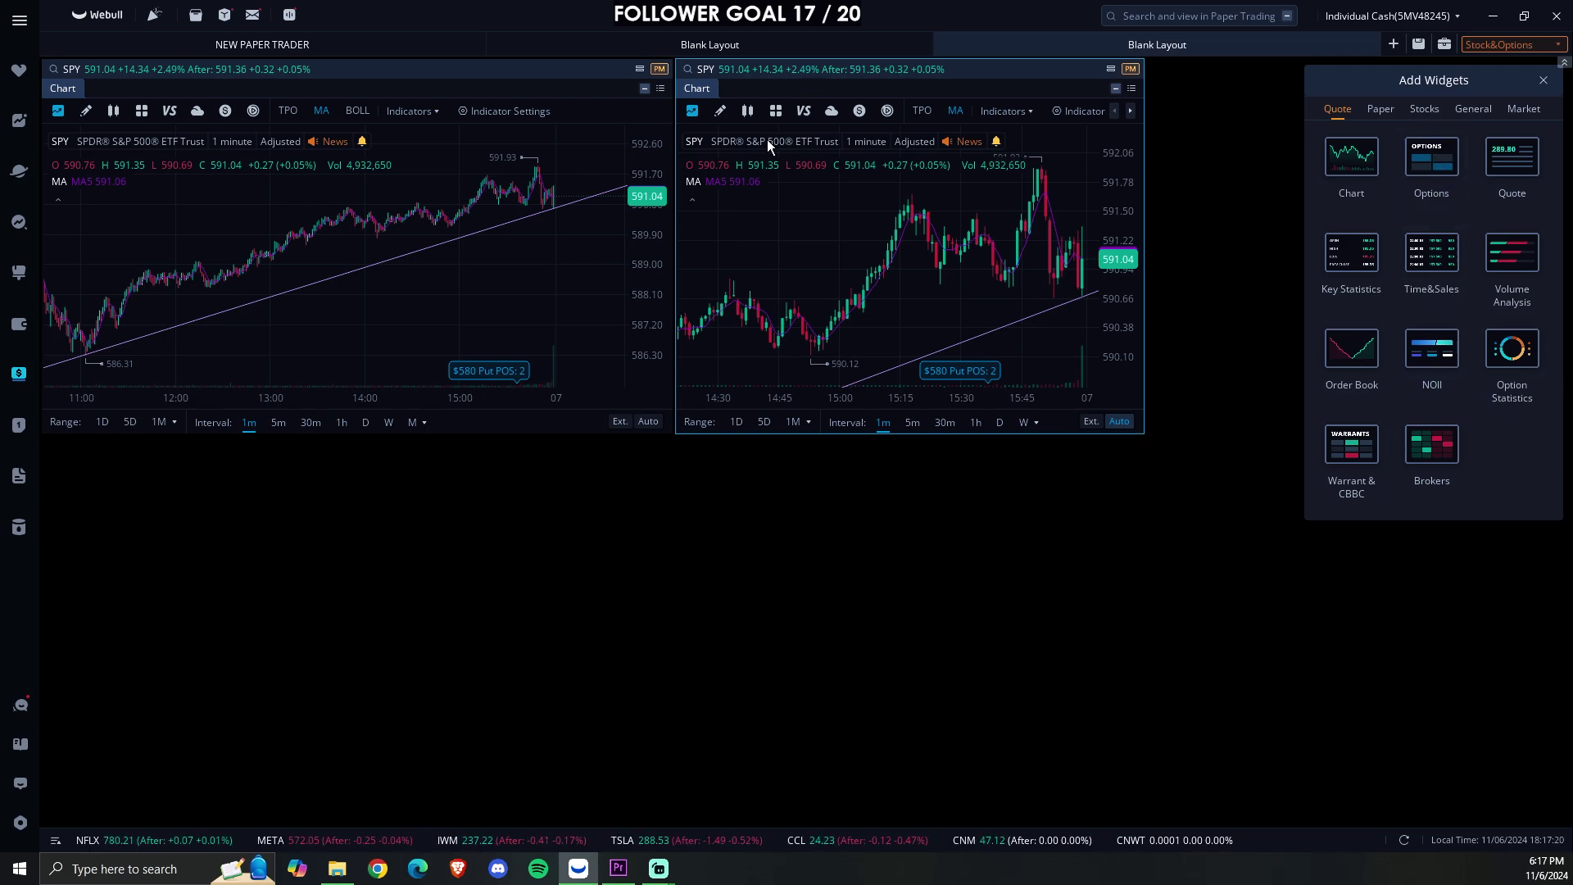
click(1418, 168)
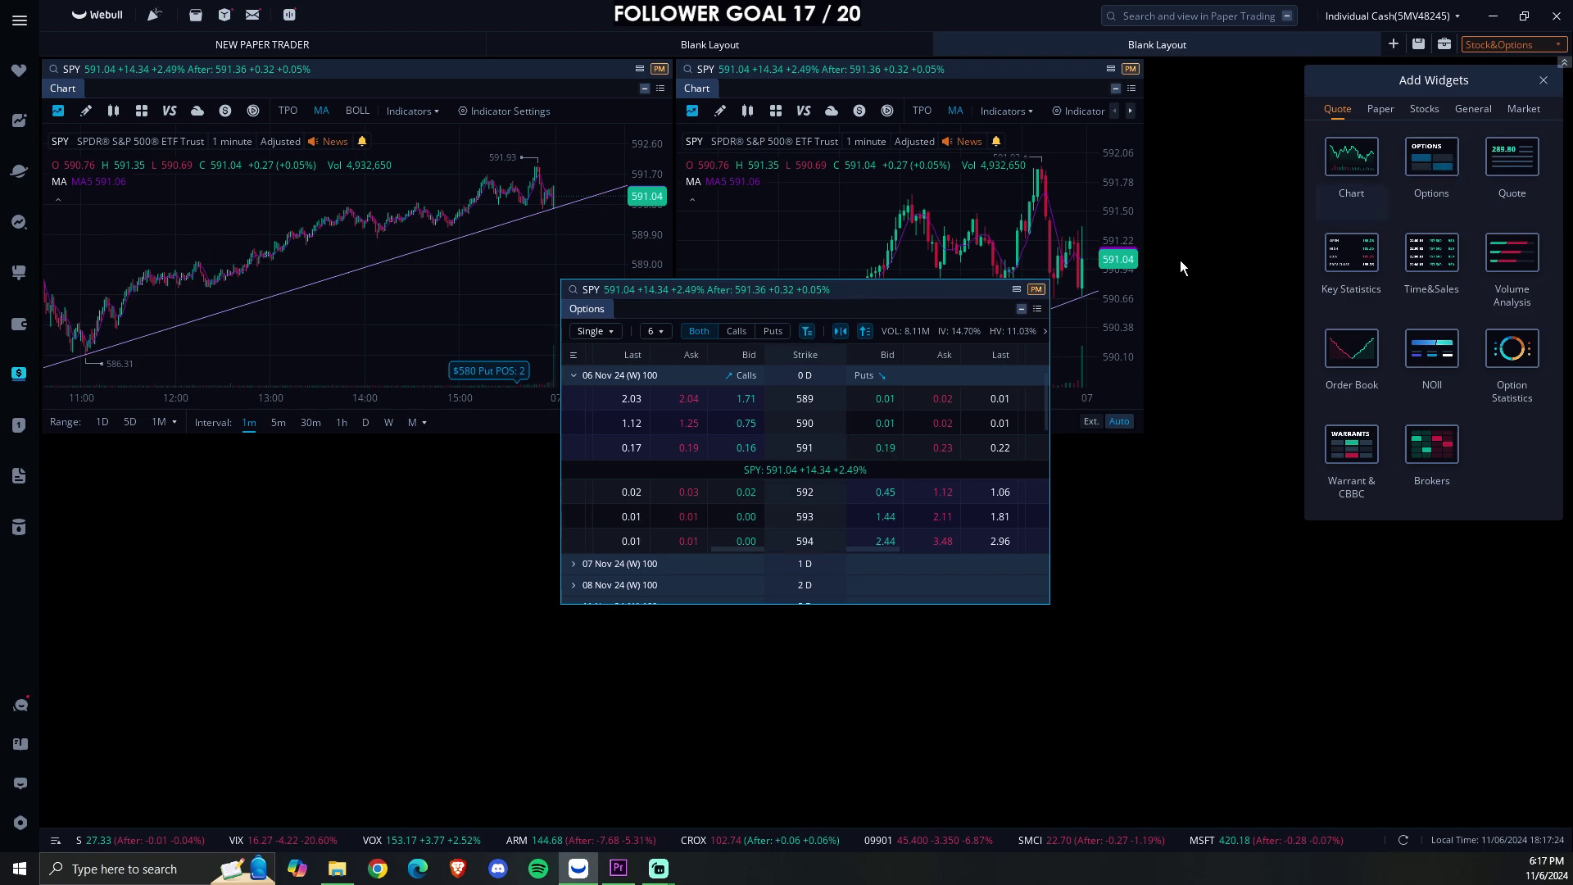
drag(890, 288, 371, 504)
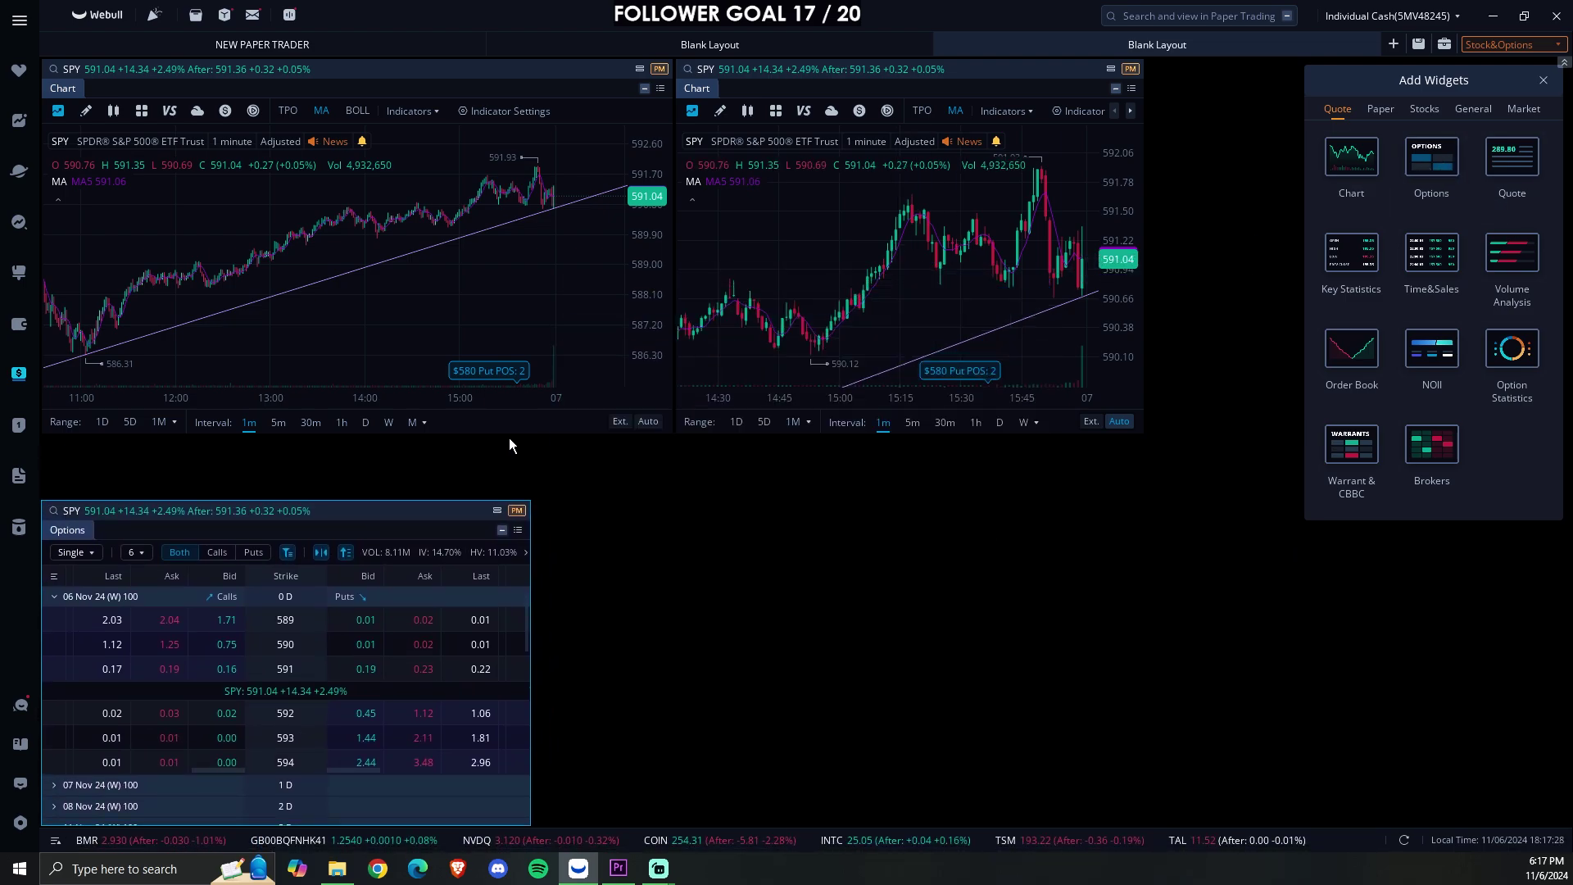
- Add a paper Orders widget below the right chart and enlarge it
click(1385, 110)
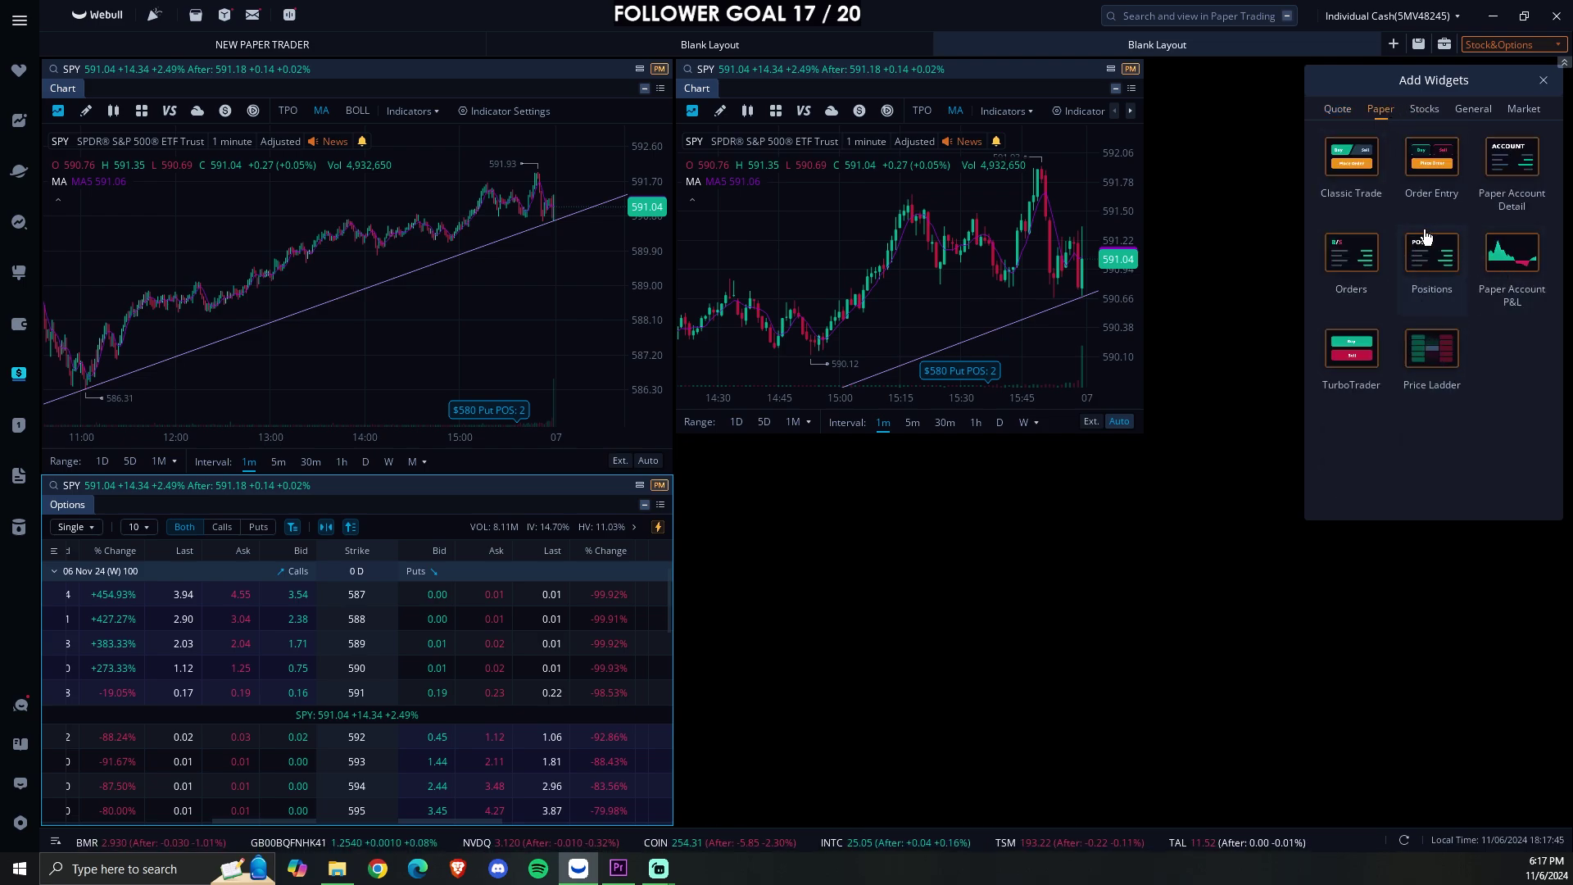
click(1357, 261)
drag(779, 370, 878, 494)
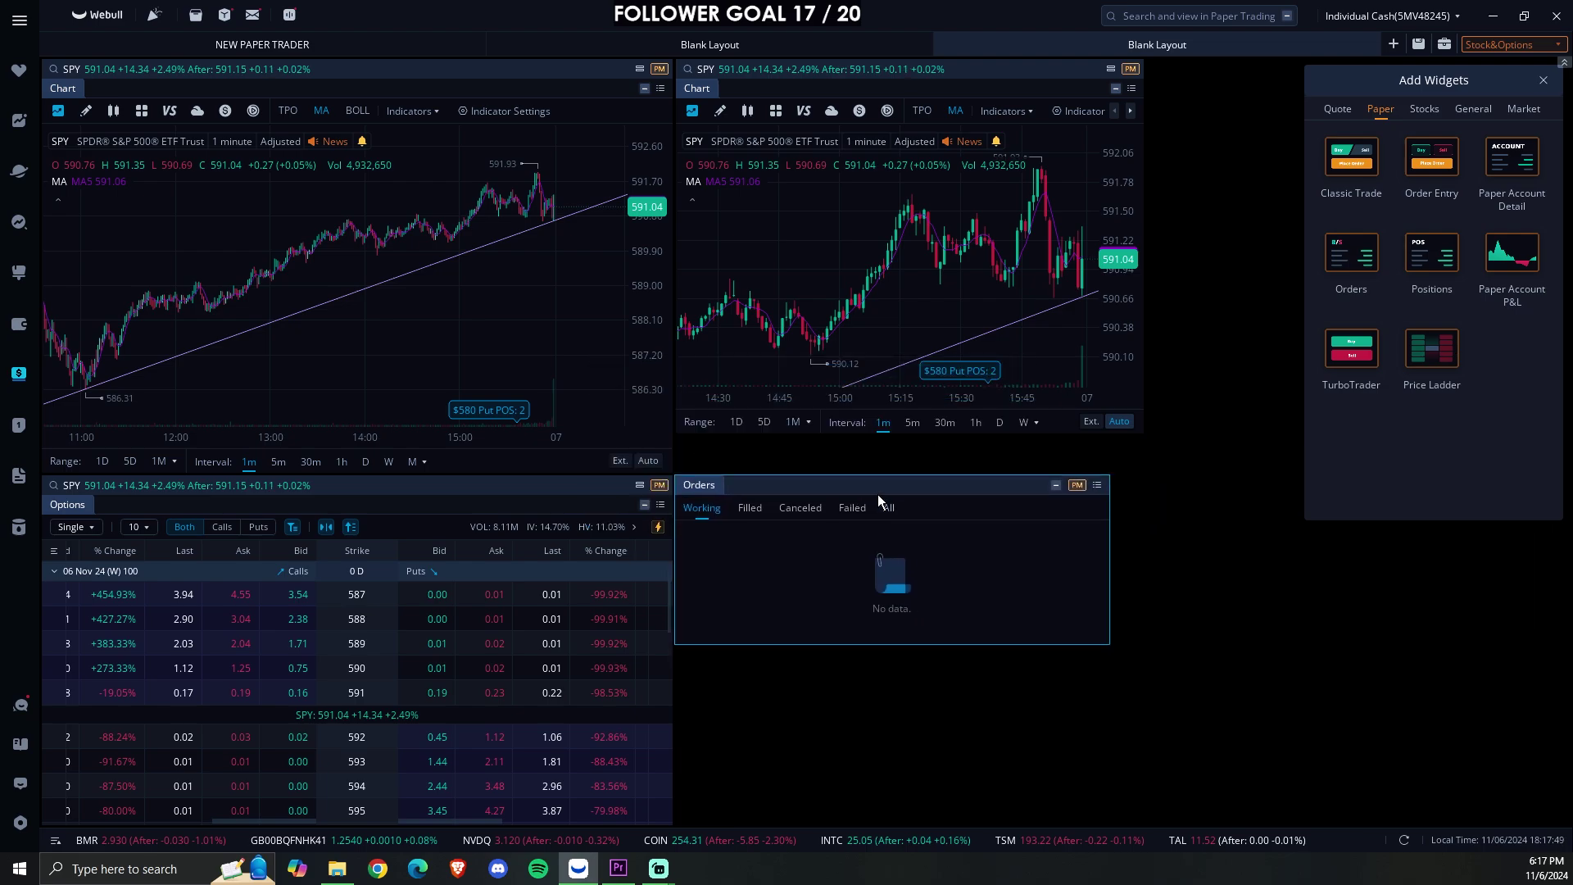
drag(1111, 644, 1233, 824)
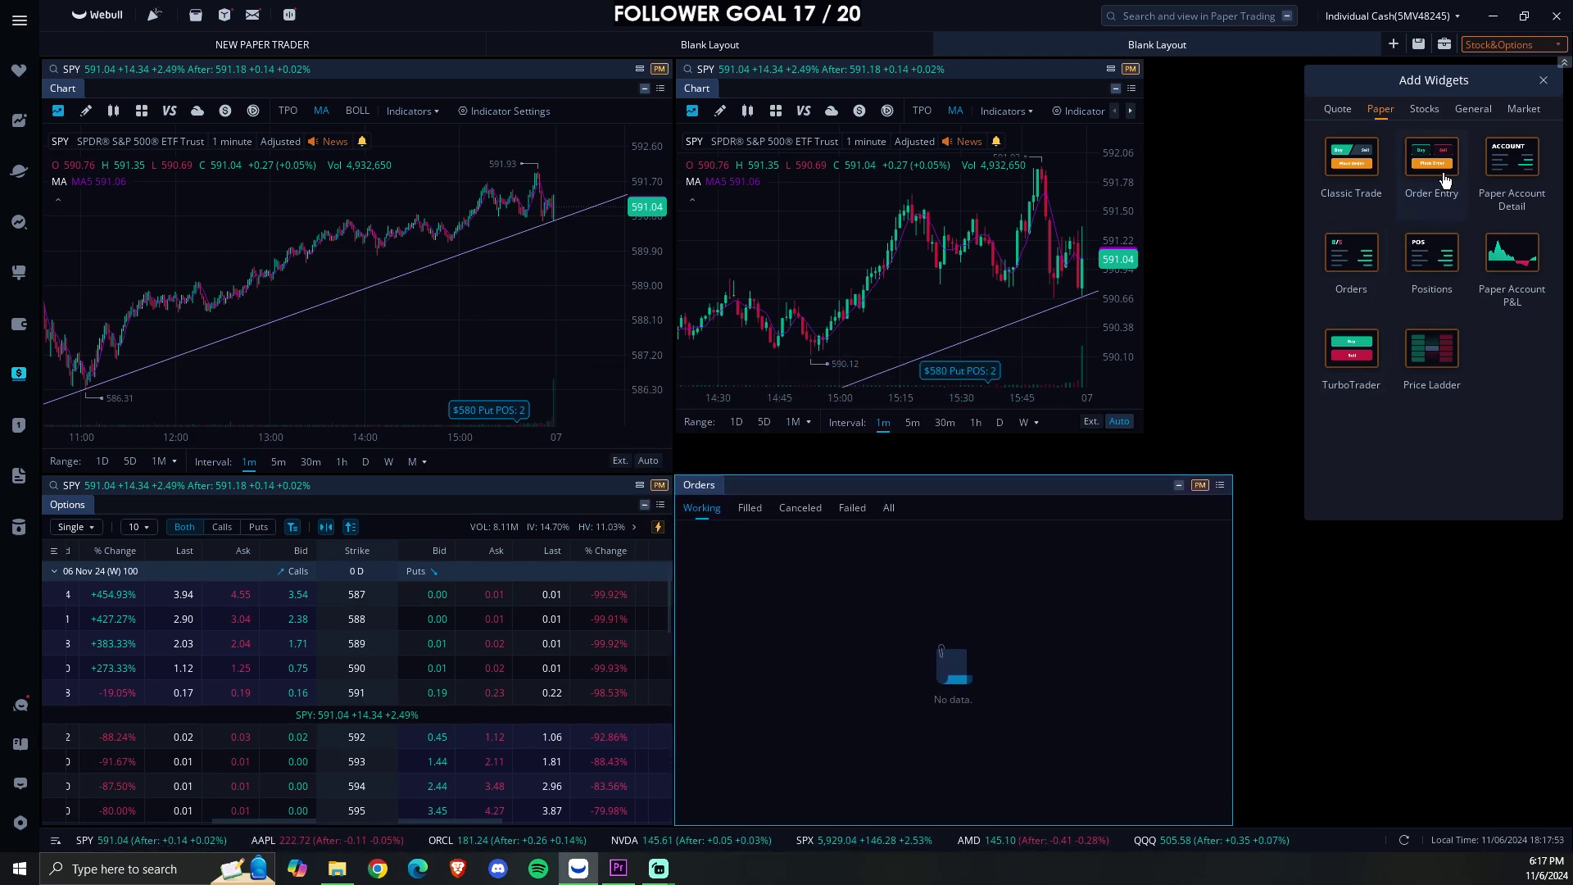
- Dock Positions as a tab before Orders and make the right chart taller
click(1430, 258)
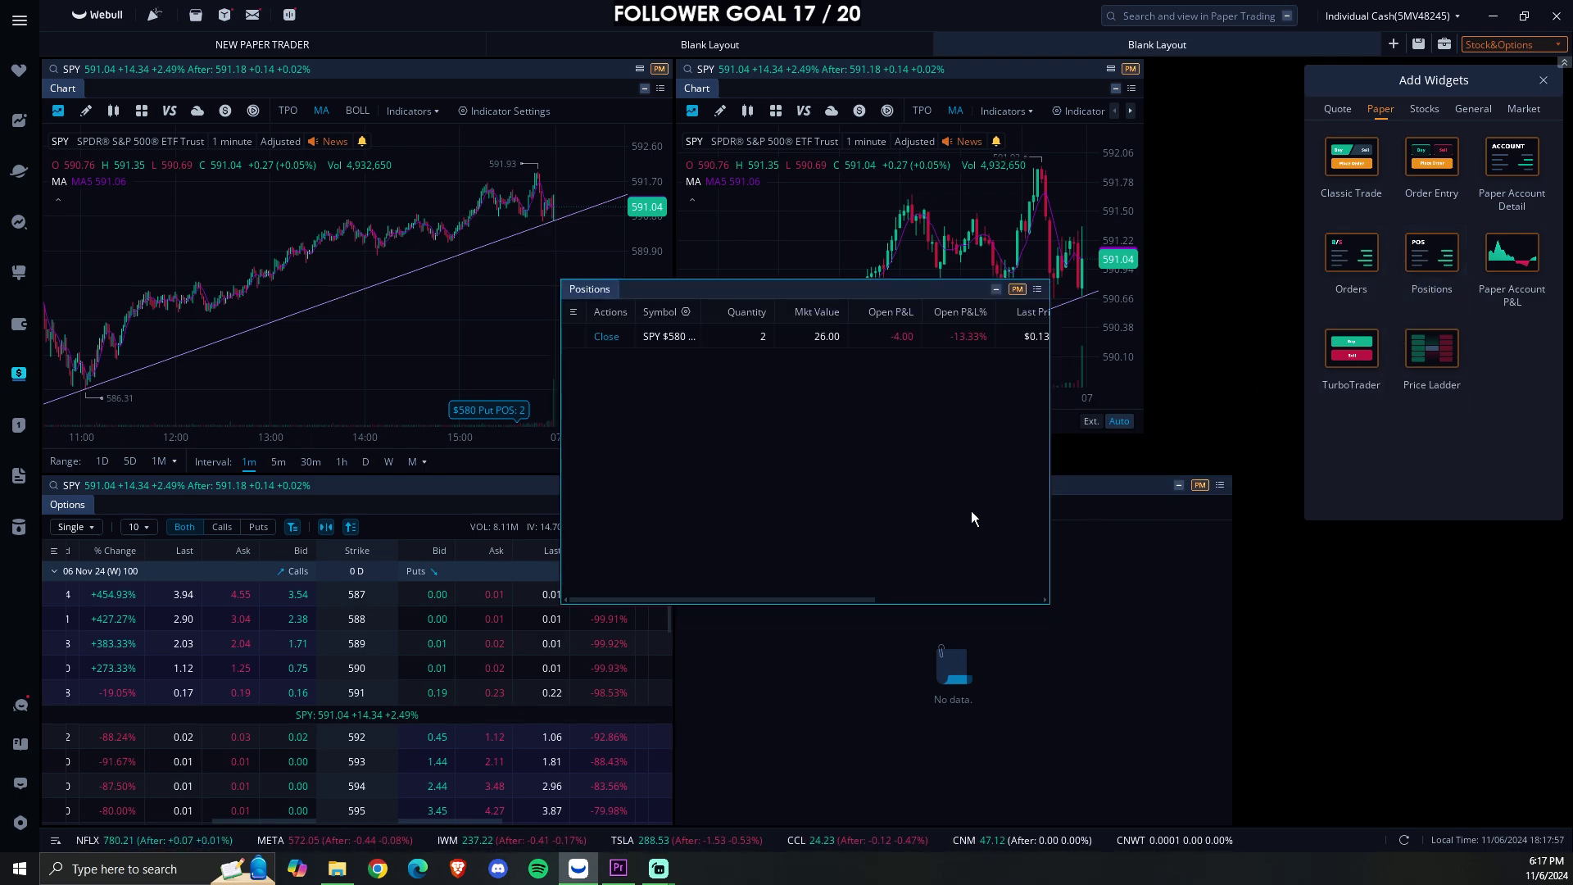
drag(810, 296, 1036, 385)
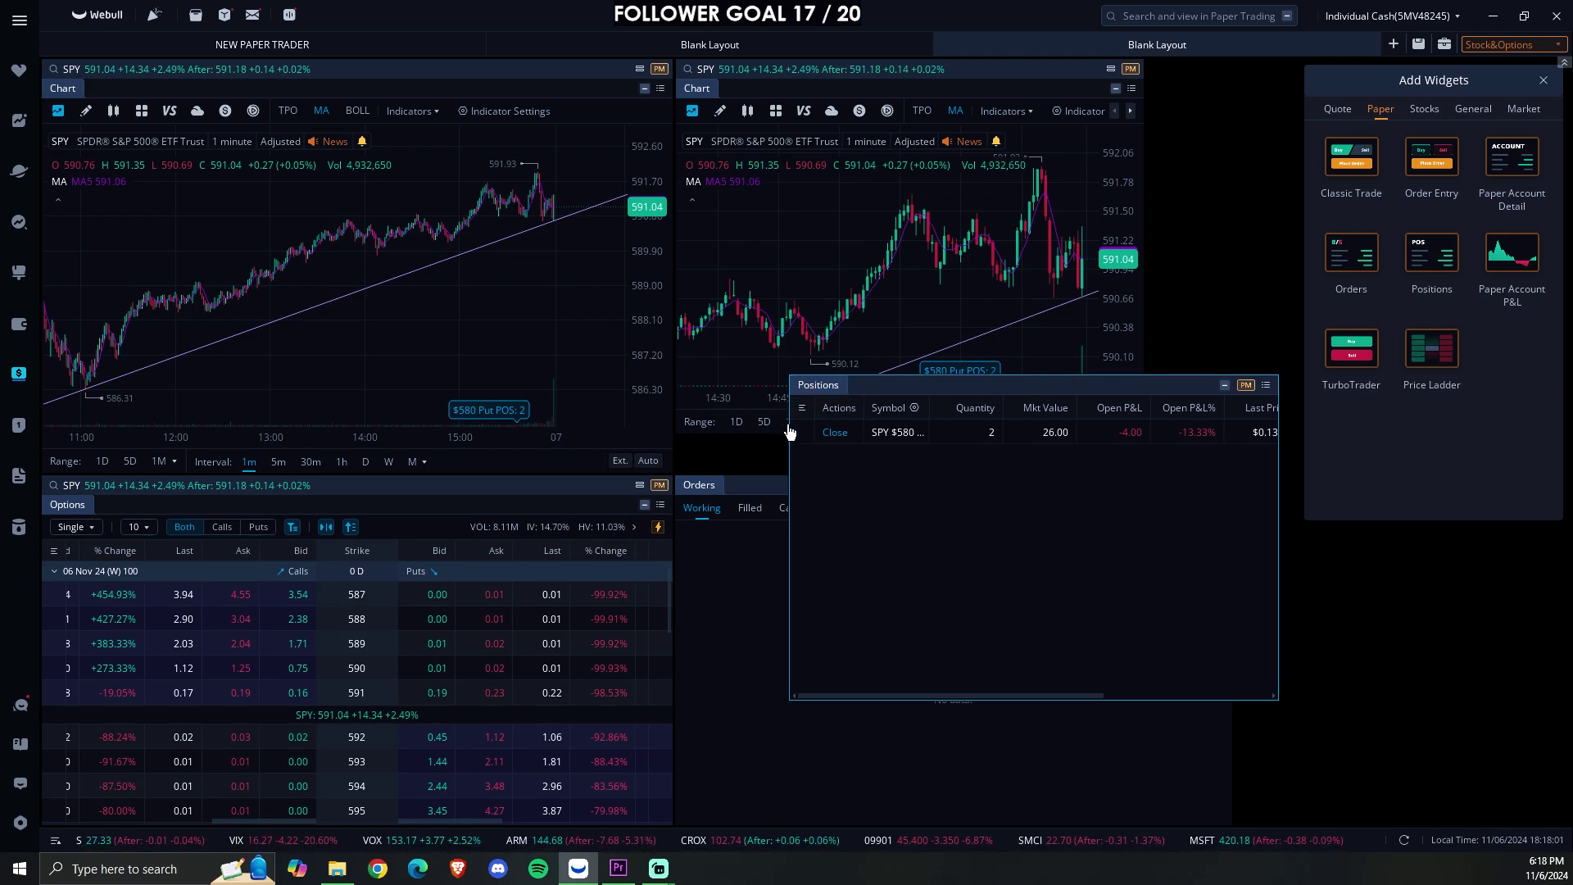
drag(912, 384, 867, 485)
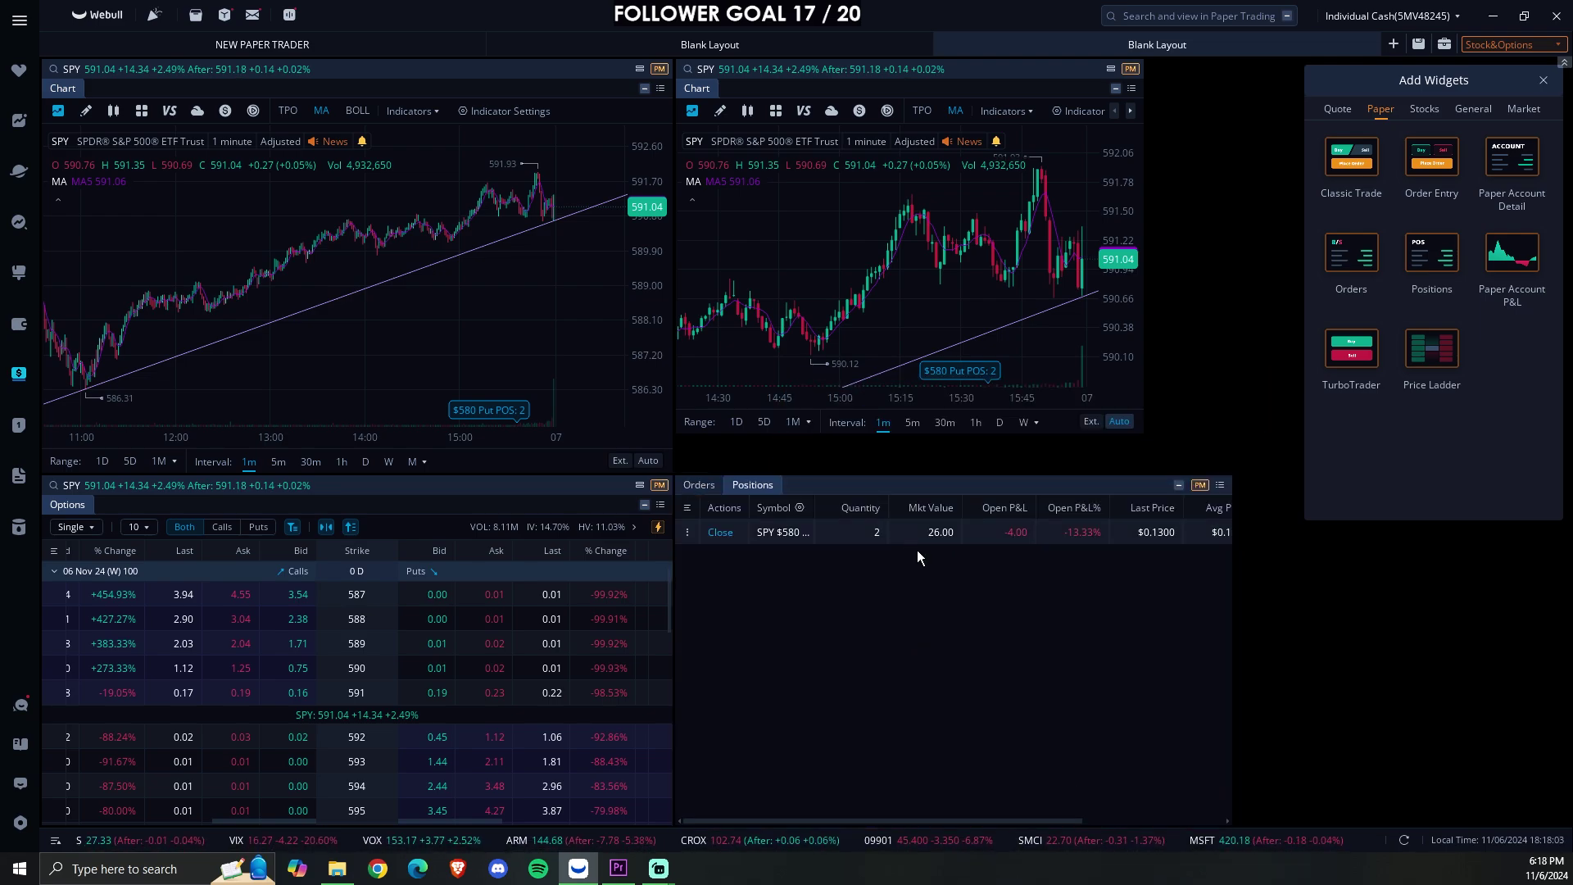
click(699, 485)
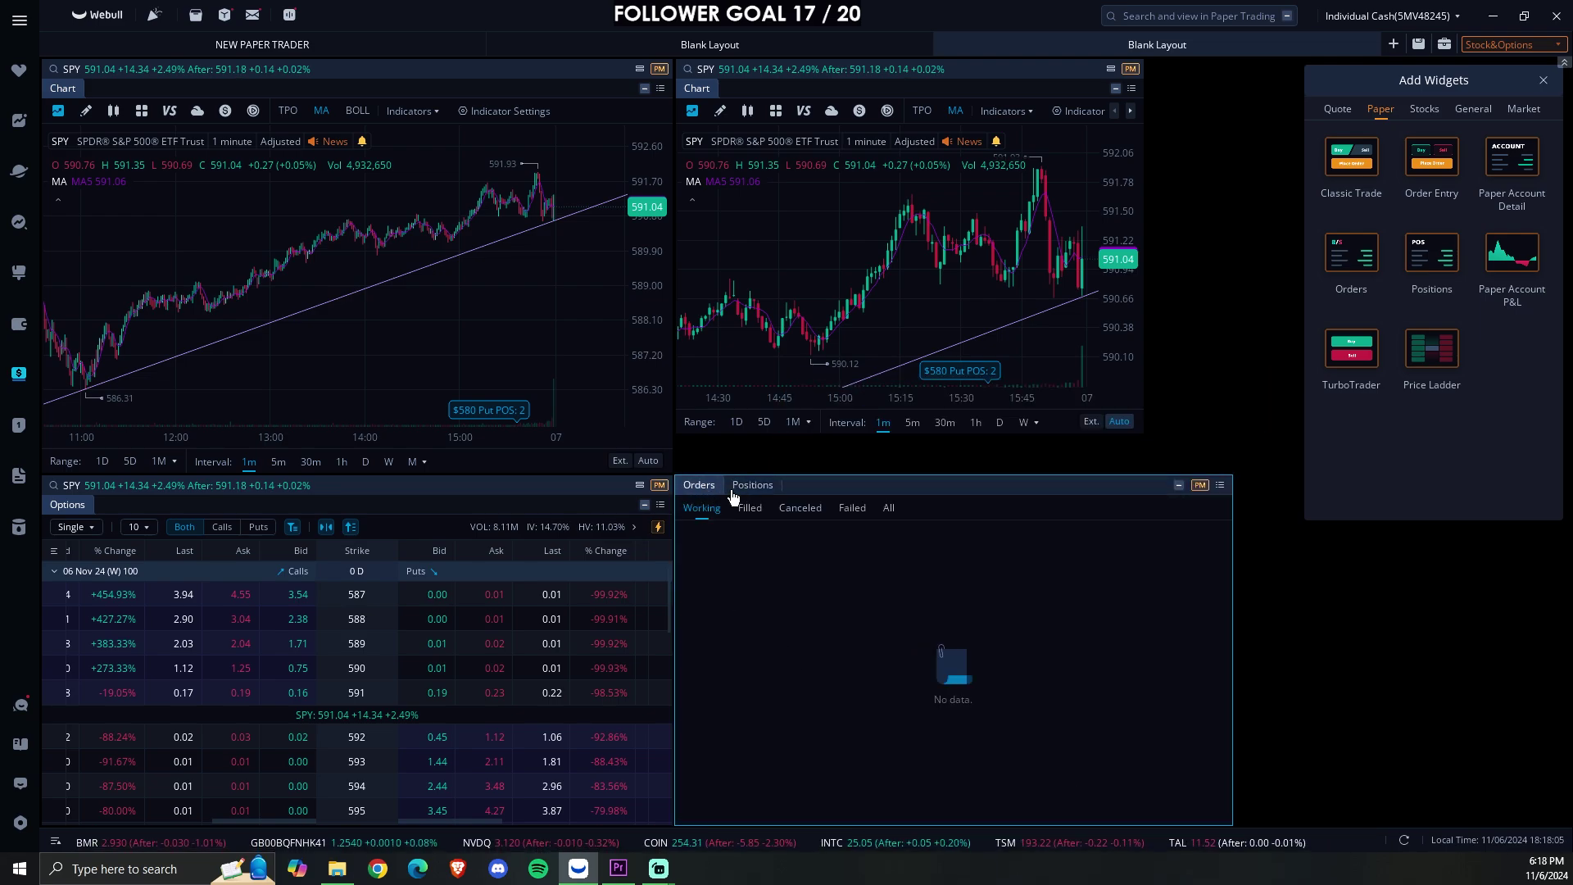
click(724, 485)
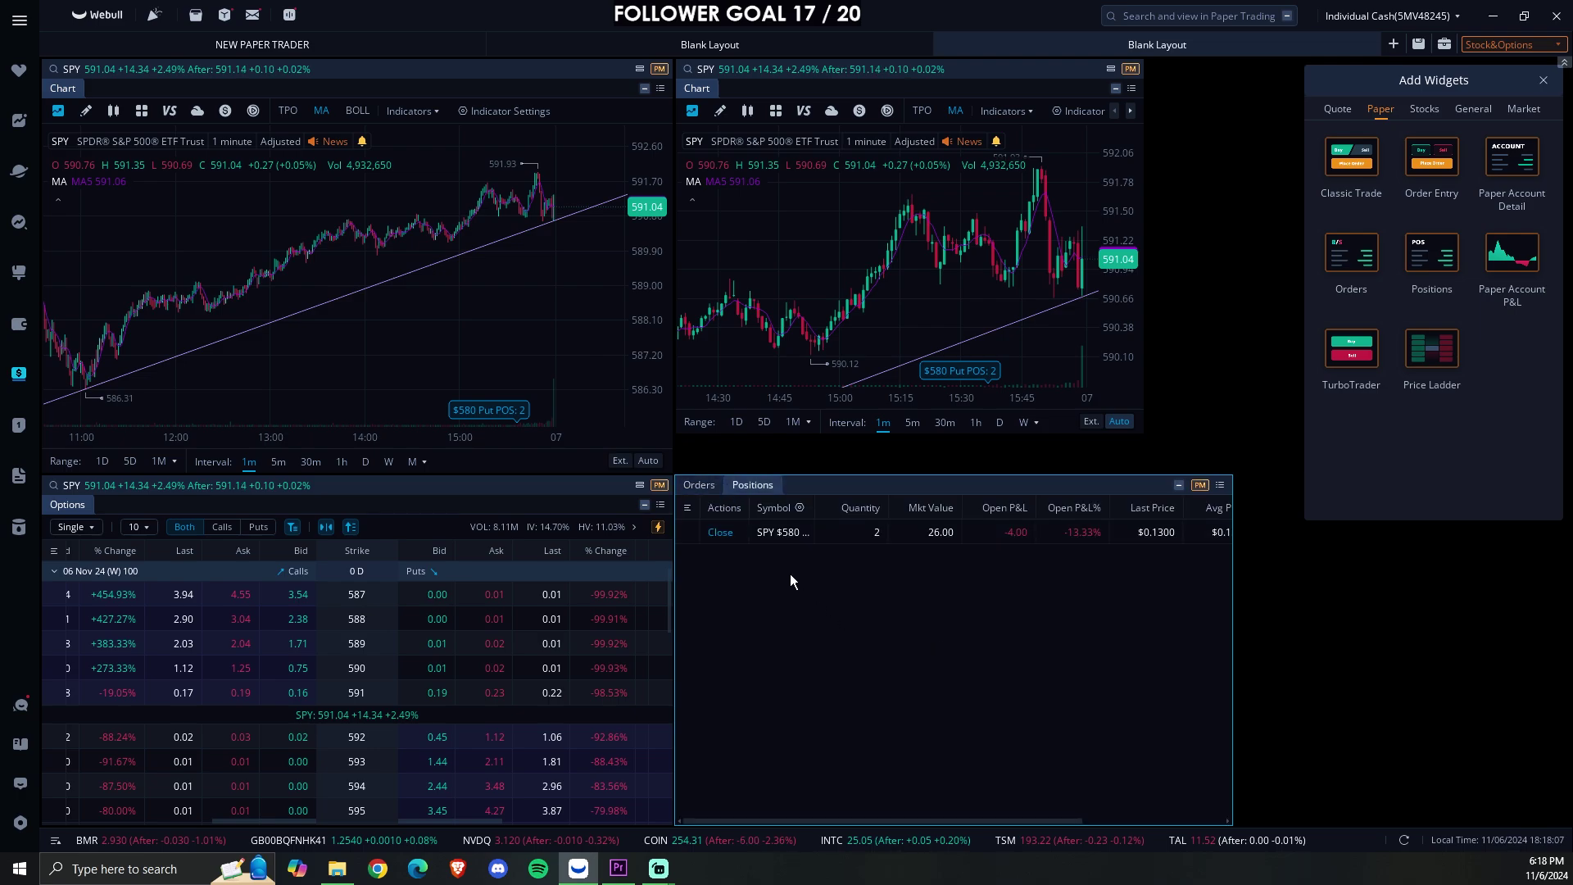
drag(748, 498, 705, 488)
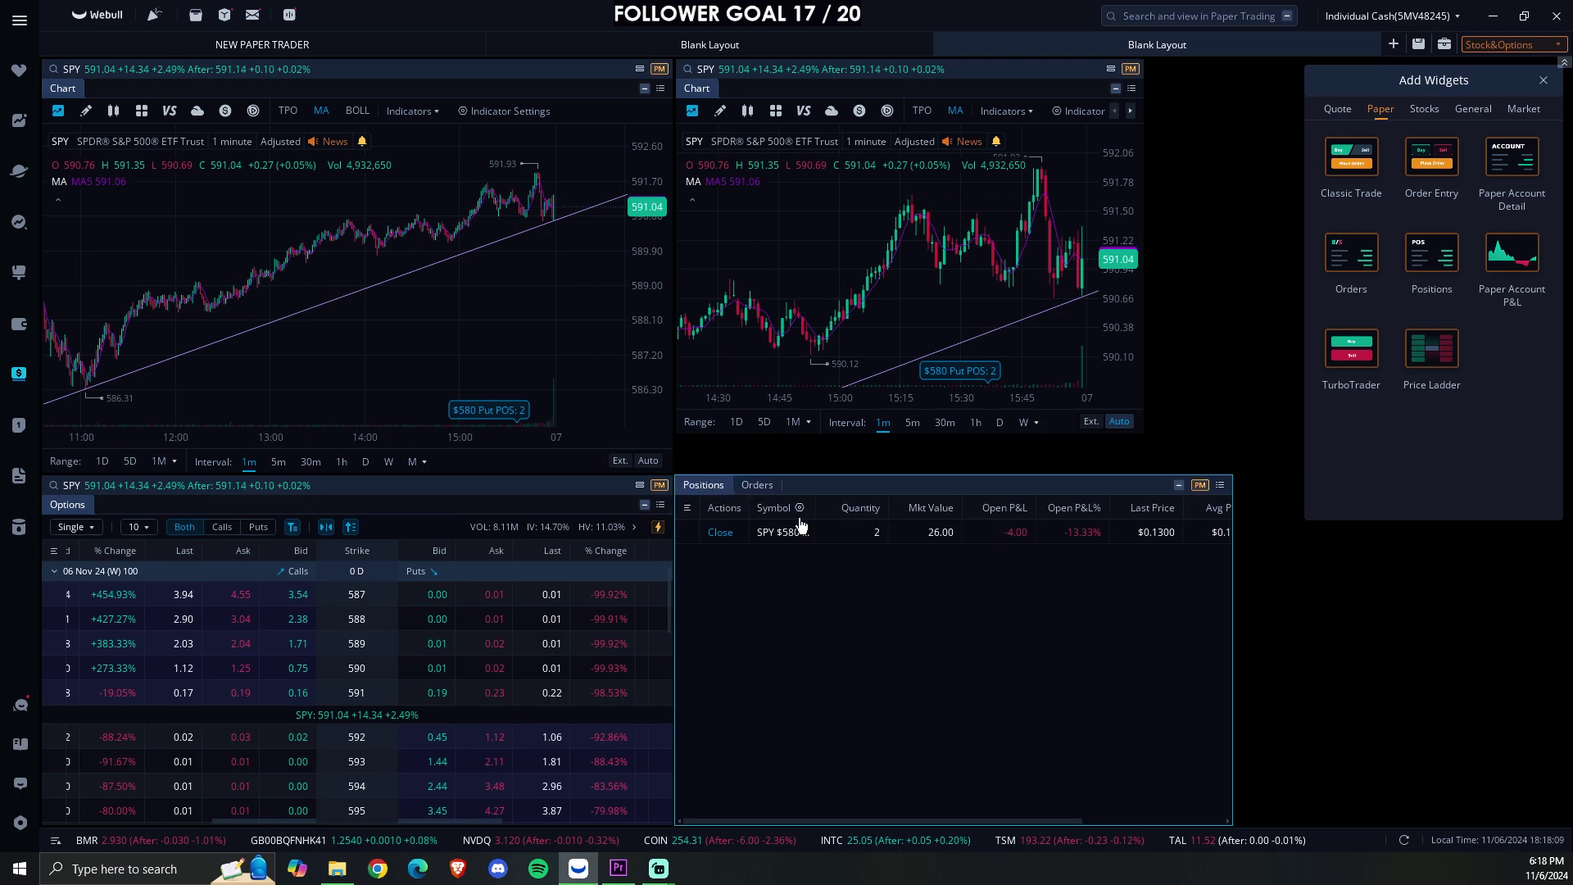
drag(927, 436, 899, 471)
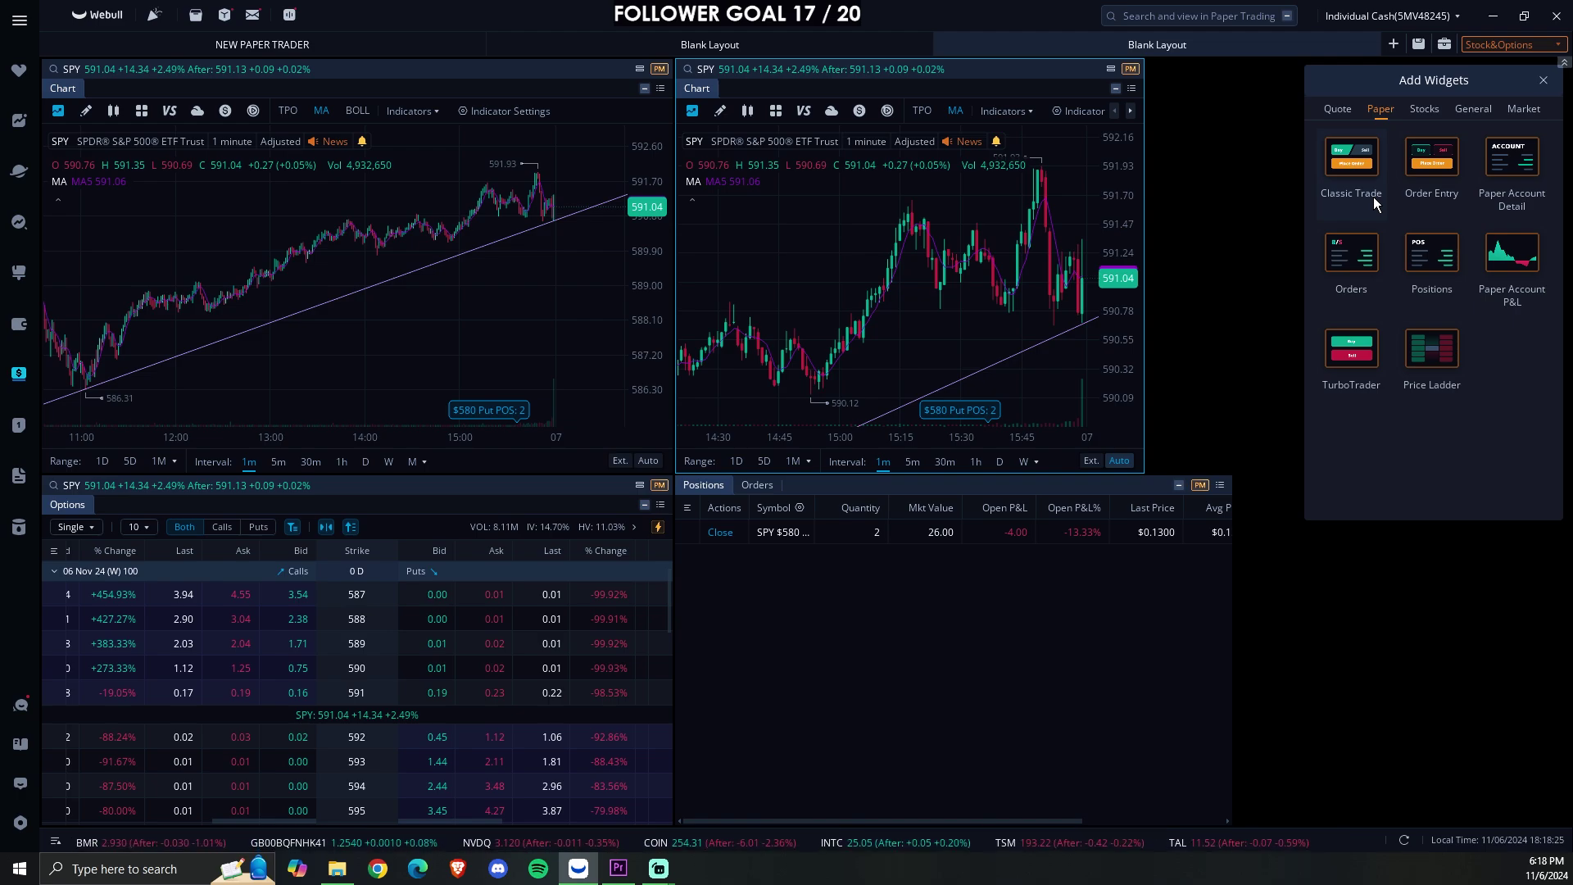
- Add TurboTrader, widen the right chart to meet it, and discard a trial Paper Account P&L widget
click(1351, 348)
drag(1146, 239, 1227, 239)
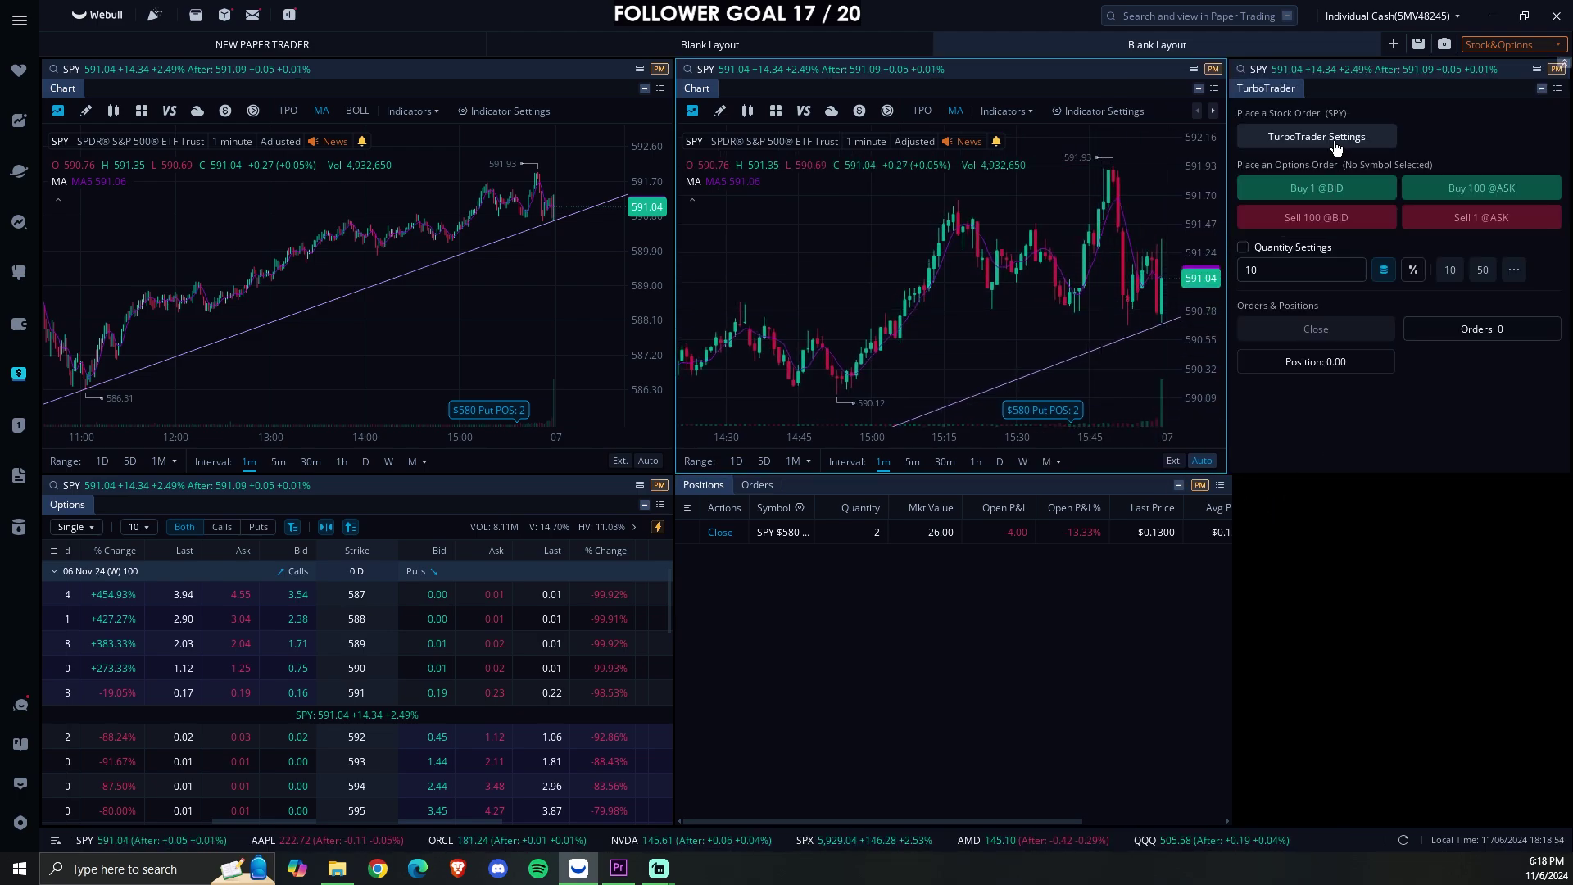
click(1442, 48)
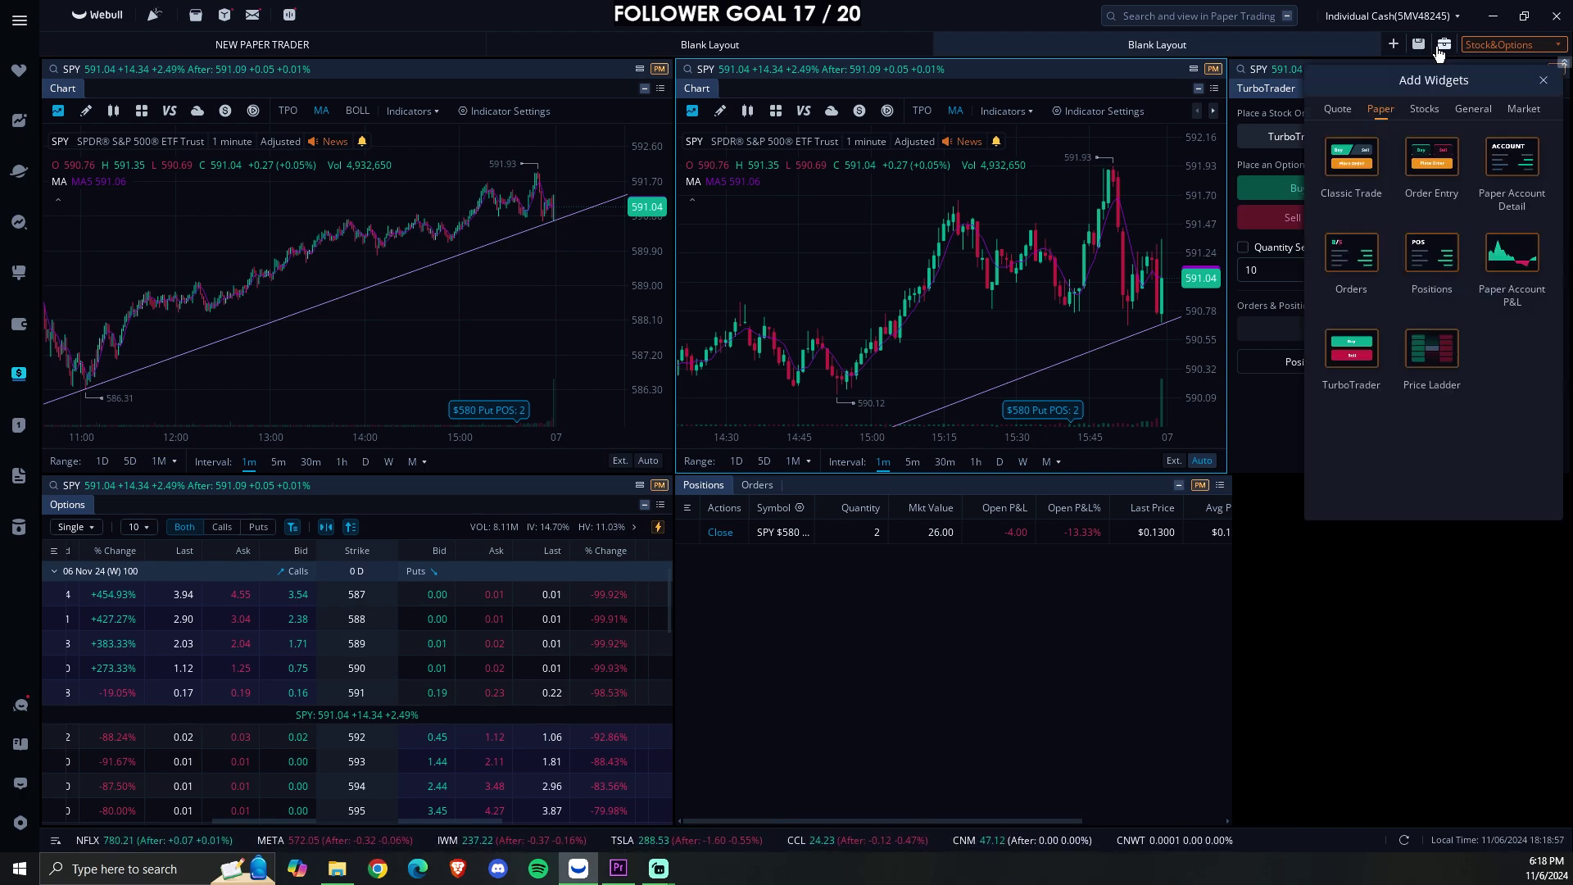
click(1510, 274)
drag(1186, 384, 911, 397)
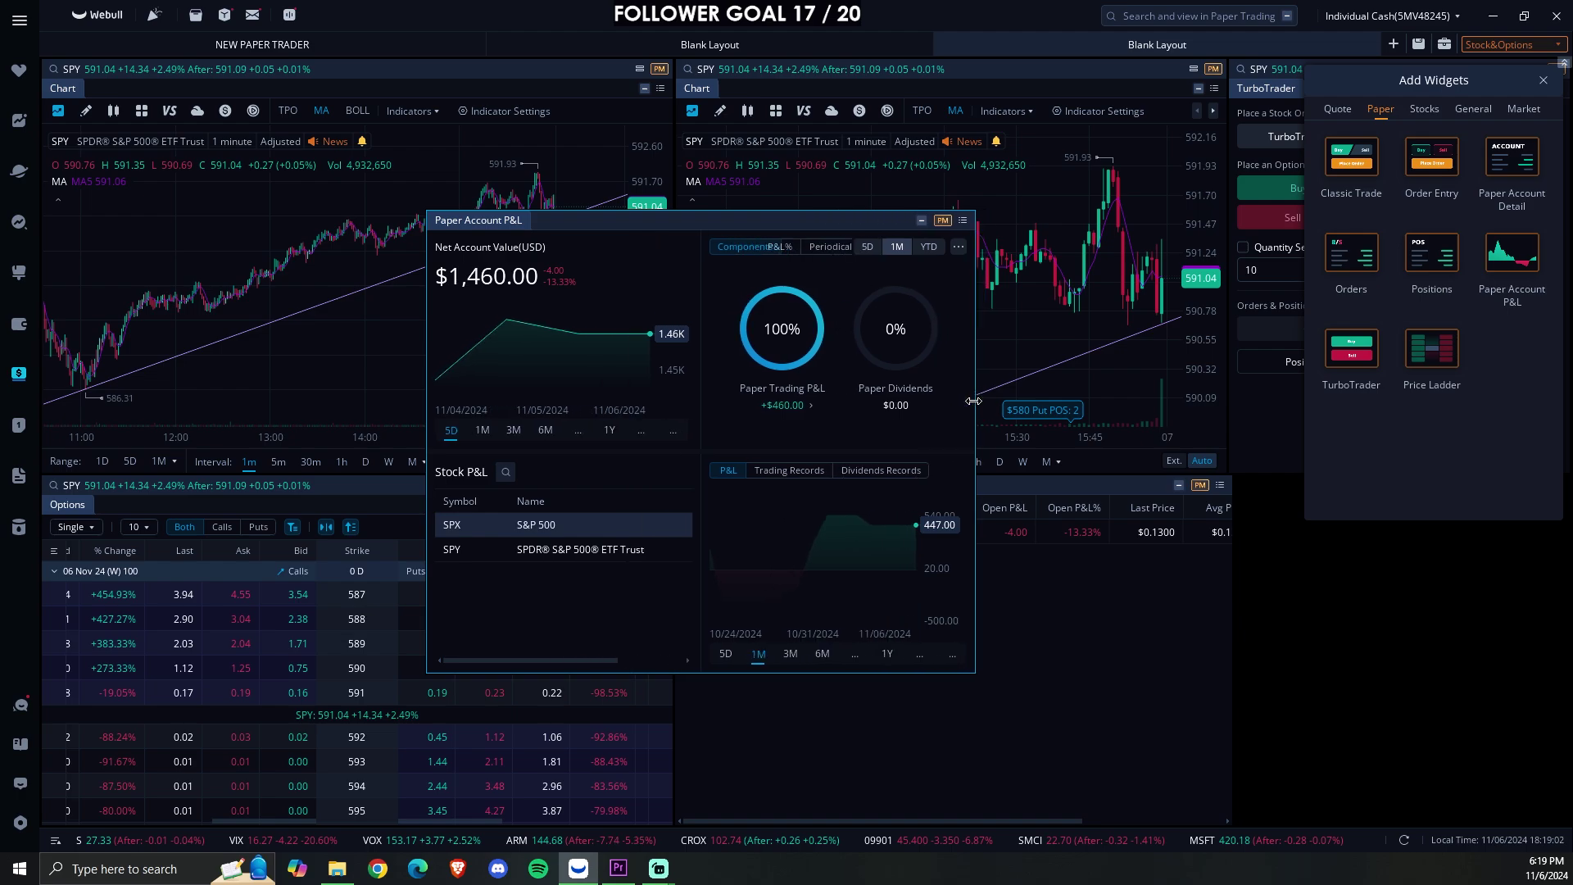
click(899, 220)
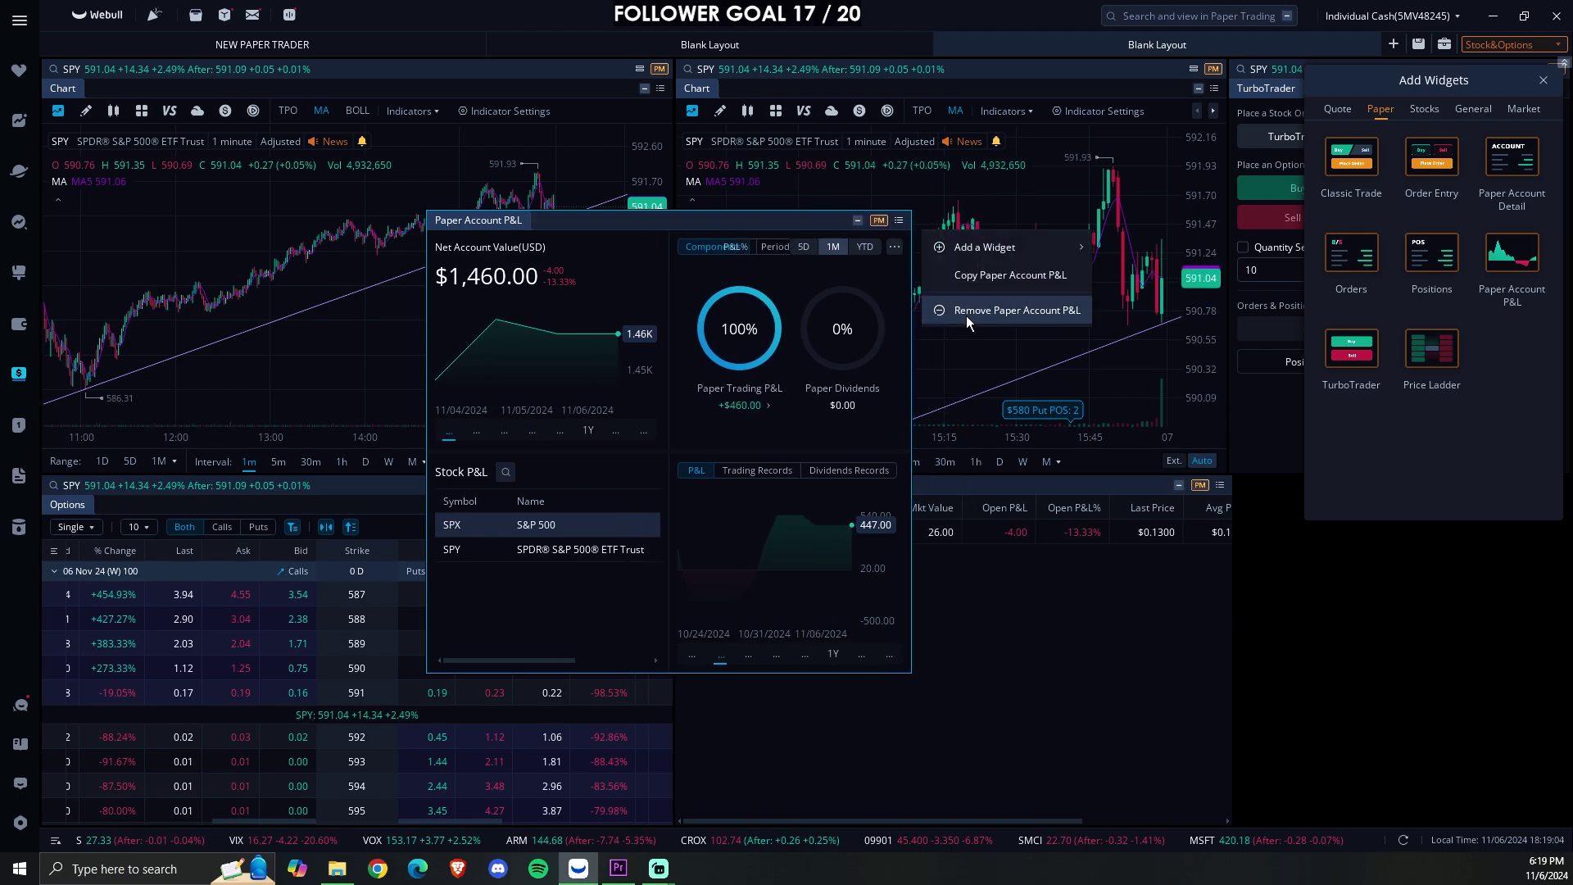
click(1017, 309)
- Dock a Paper Account Detail panel at the right edge, stretched to the bottom
click(1512, 160)
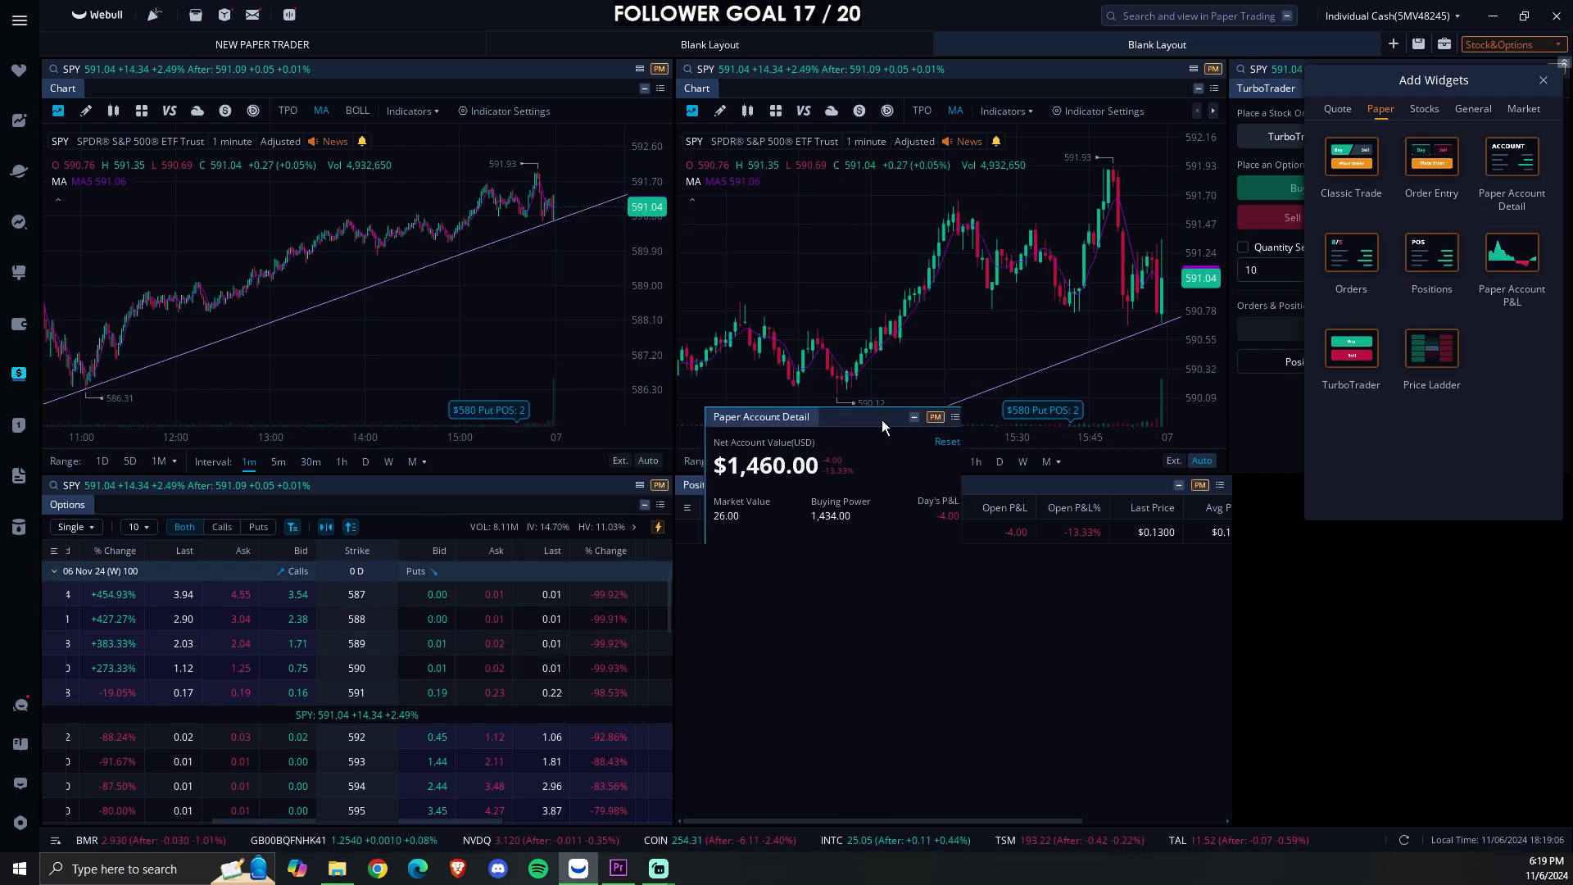
drag(838, 393, 1449, 534)
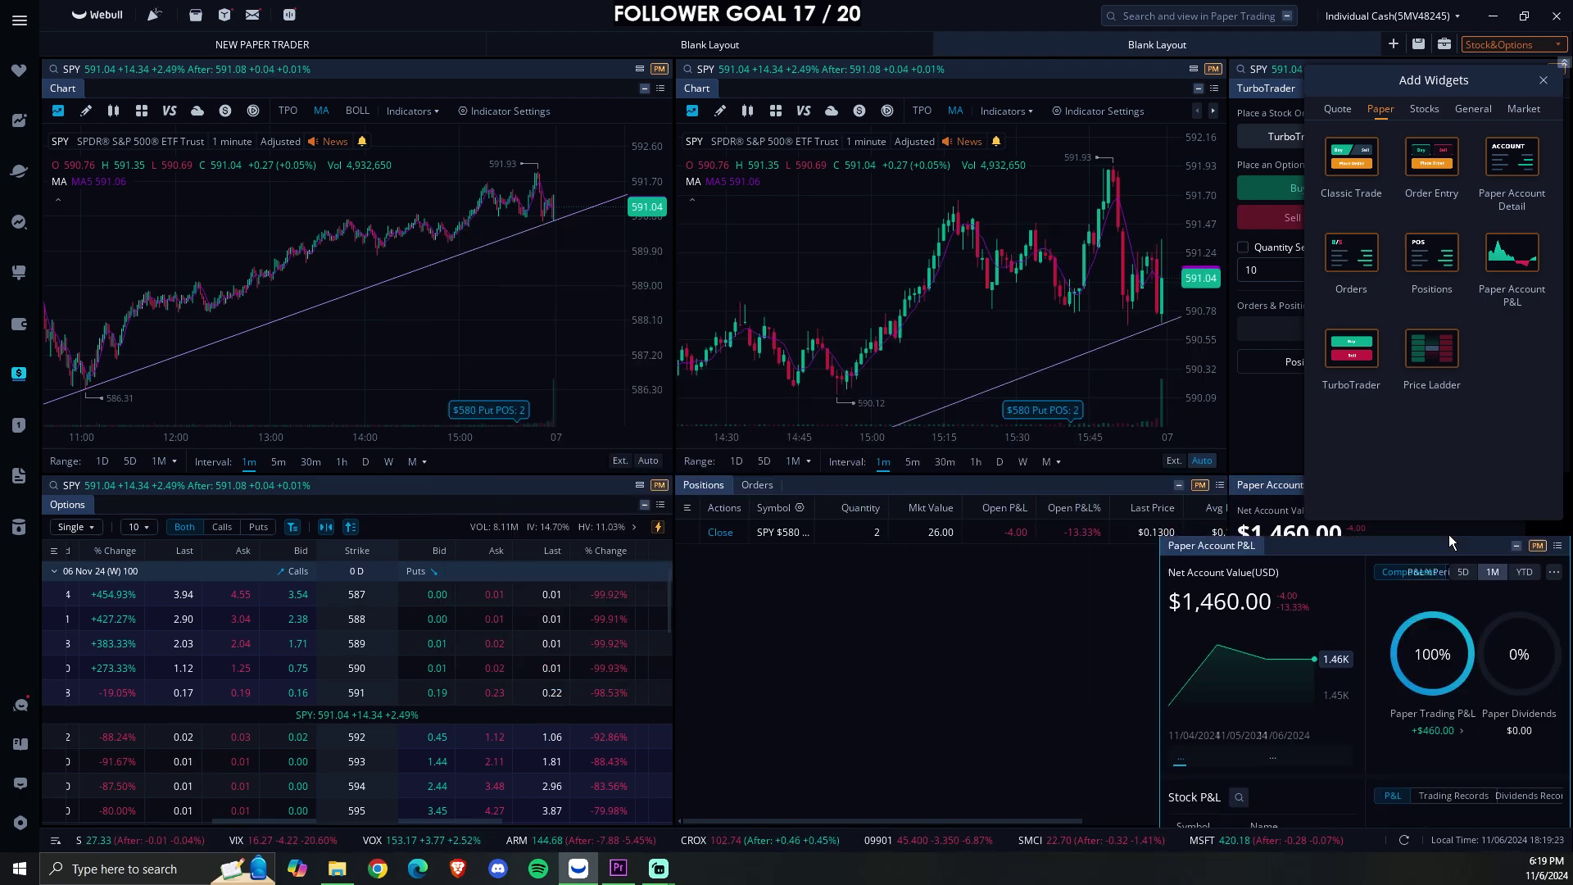
drag(1426, 613, 1435, 814)
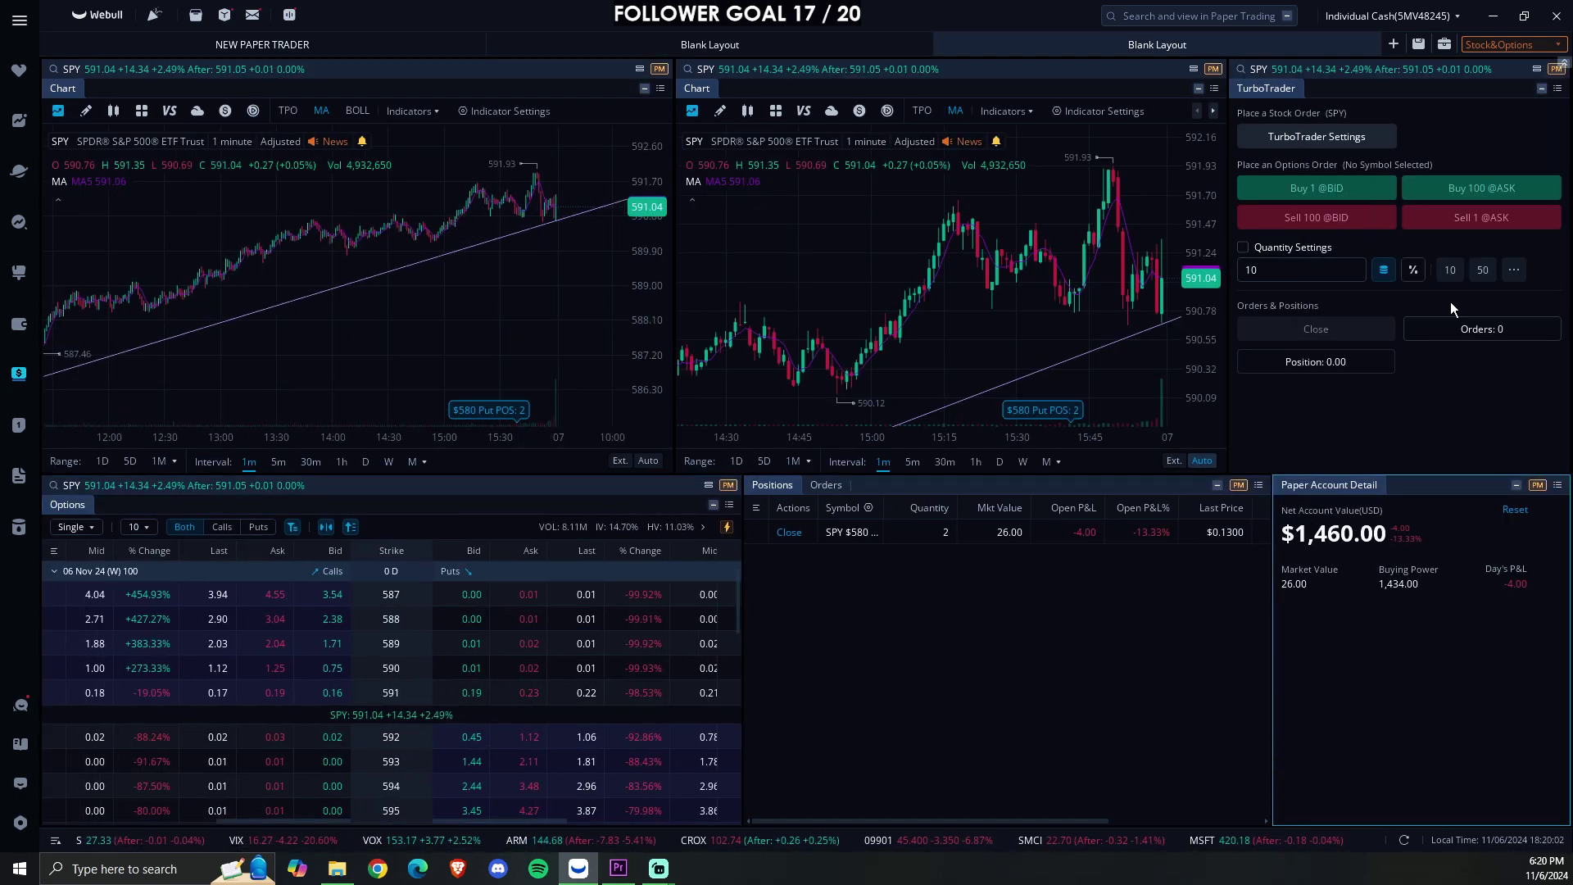
click(1448, 46)
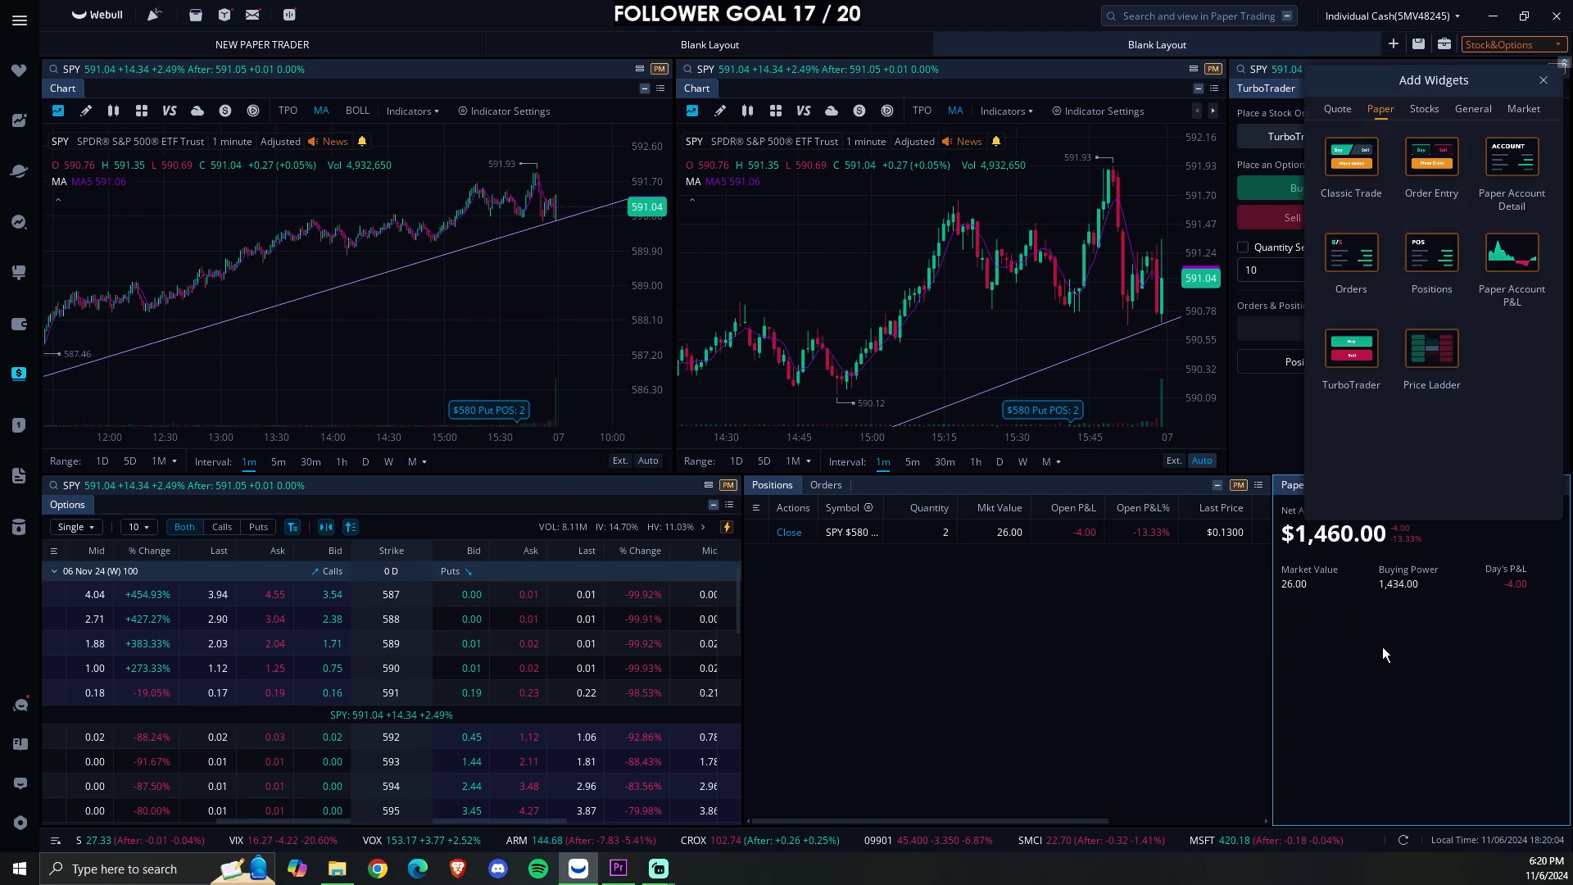
click(1544, 79)
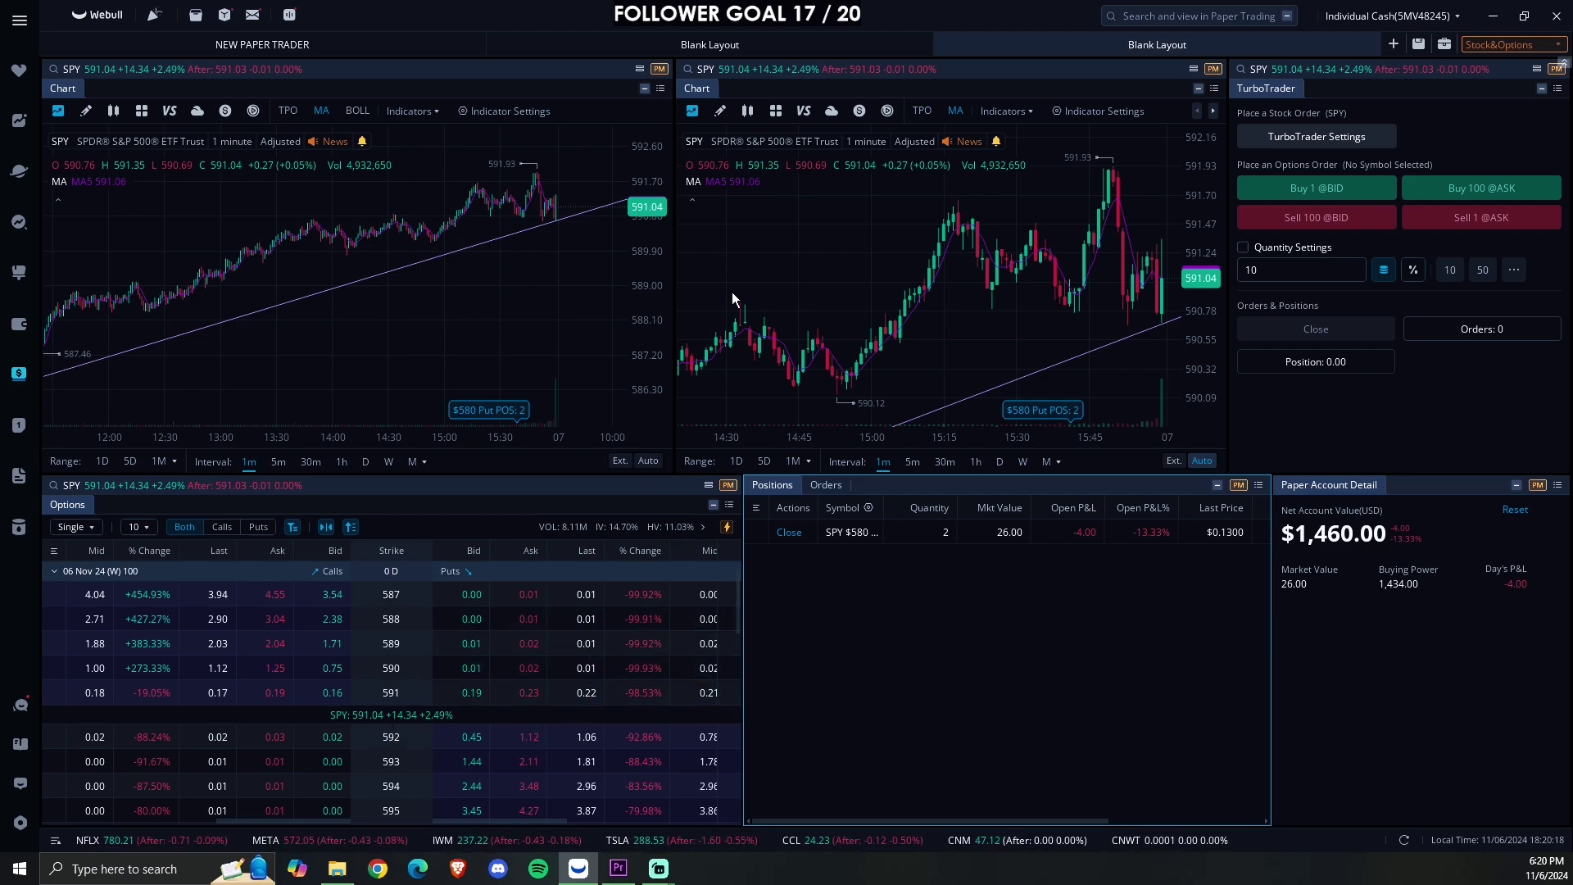
scroll(1071, 331, down, 1)
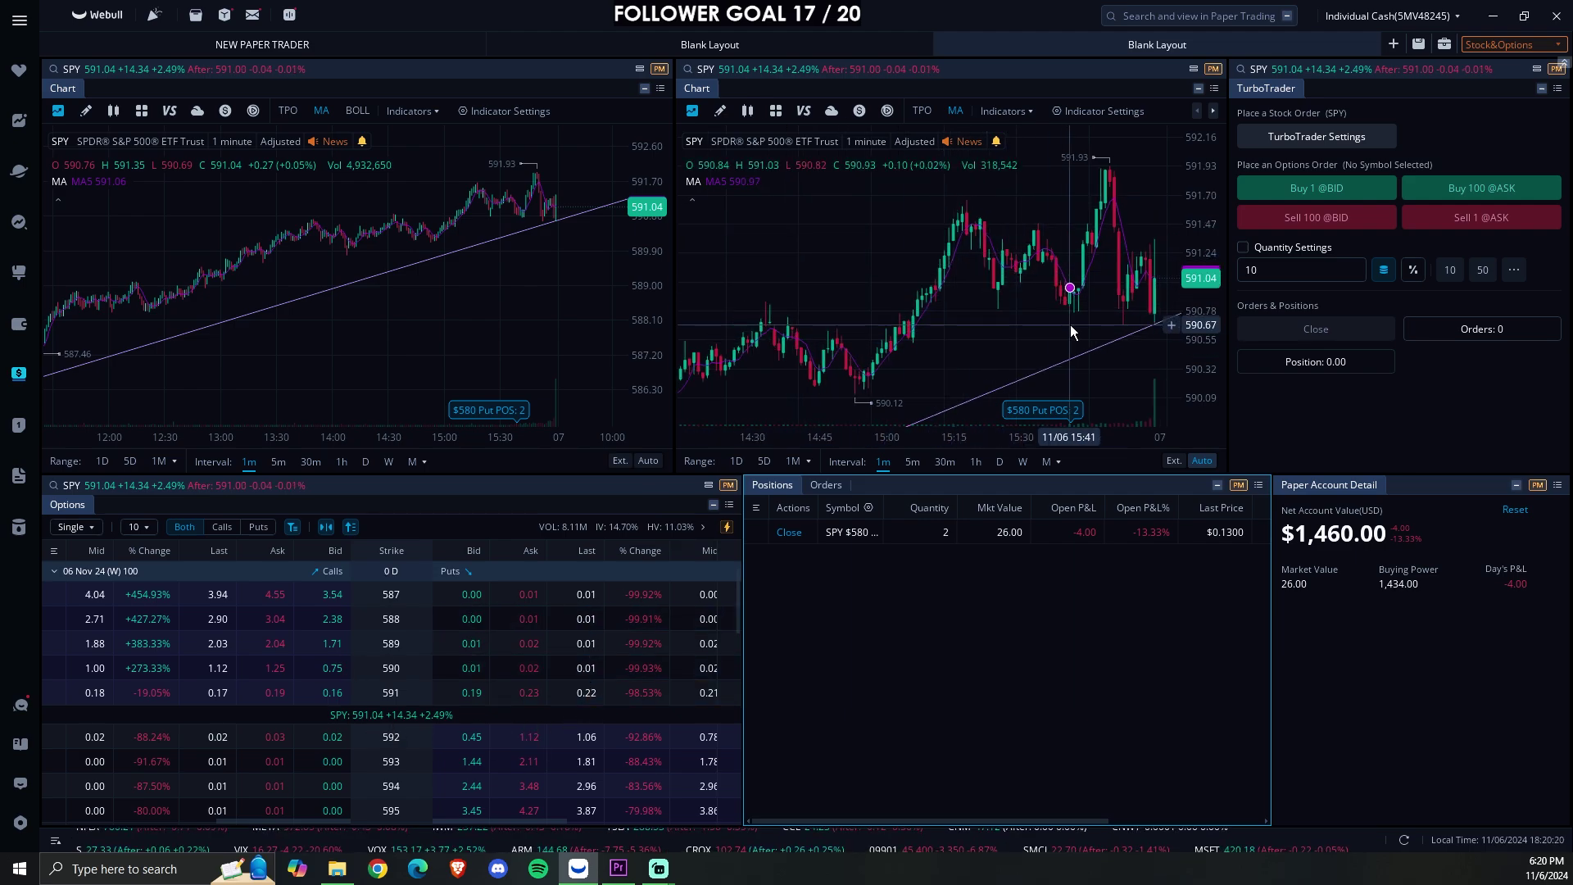
scroll(1070, 324, down, 5)
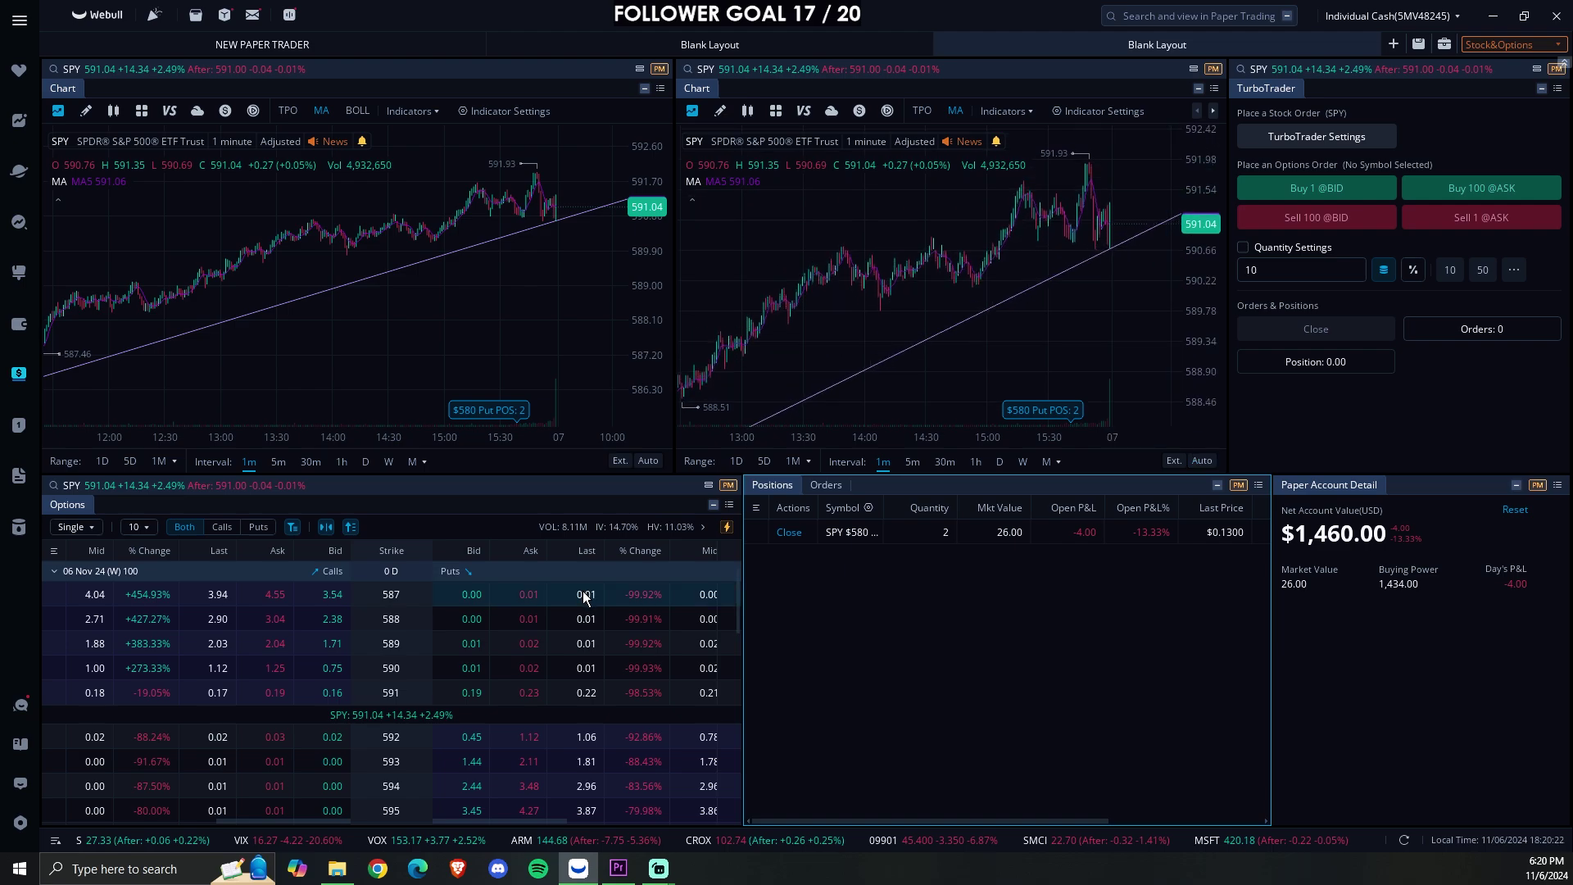
- Assign both the options chain and the right SPY chart to link group 2
click(725, 528)
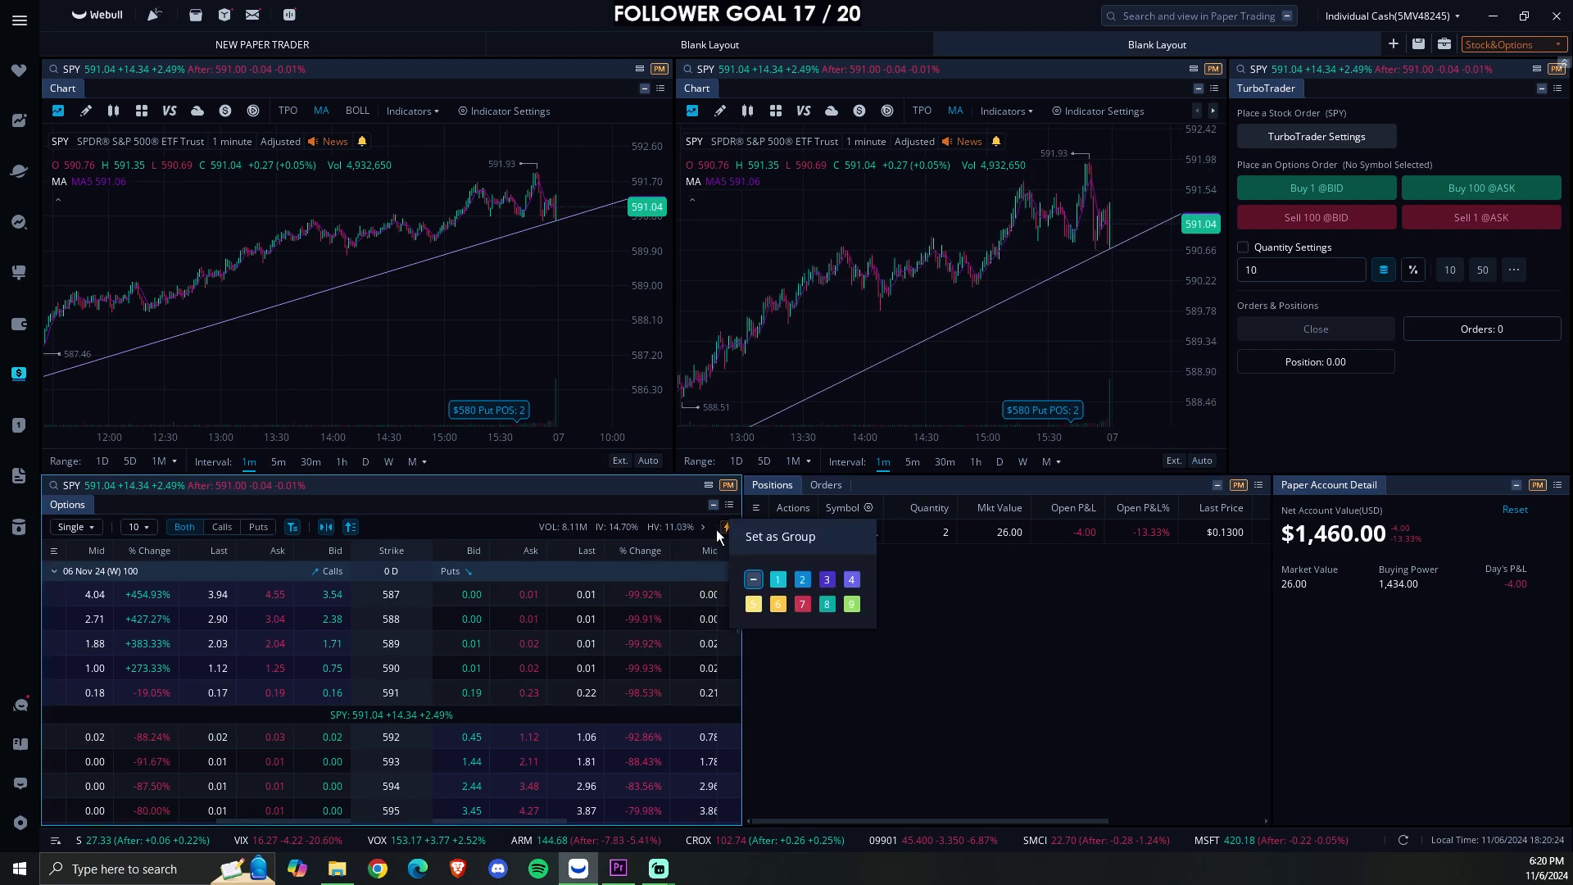
click(784, 581)
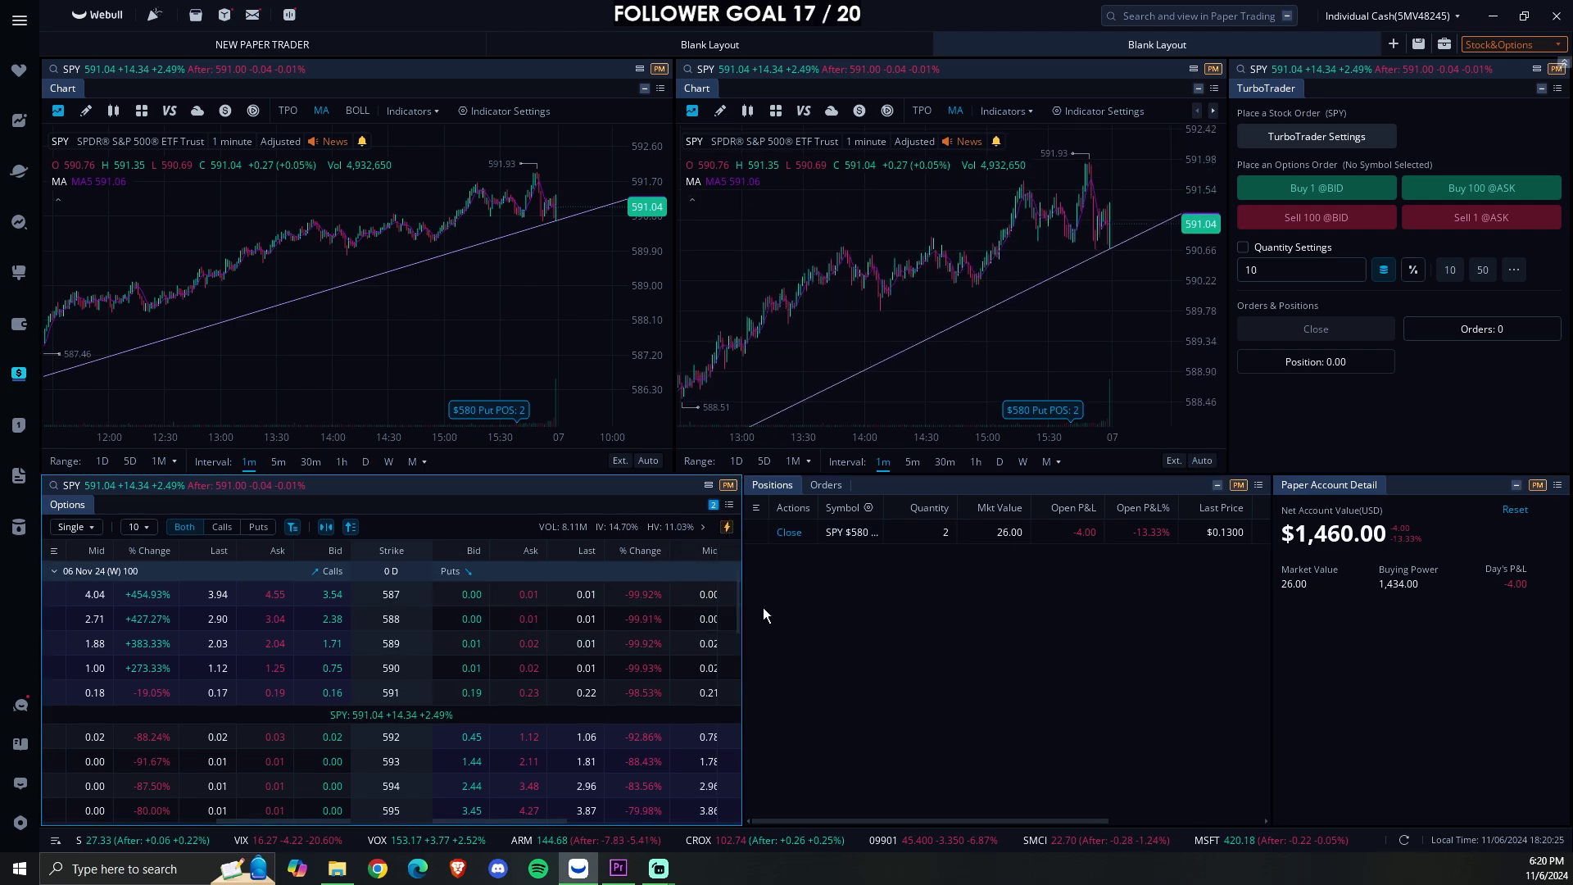
click(1197, 88)
click(1283, 167)
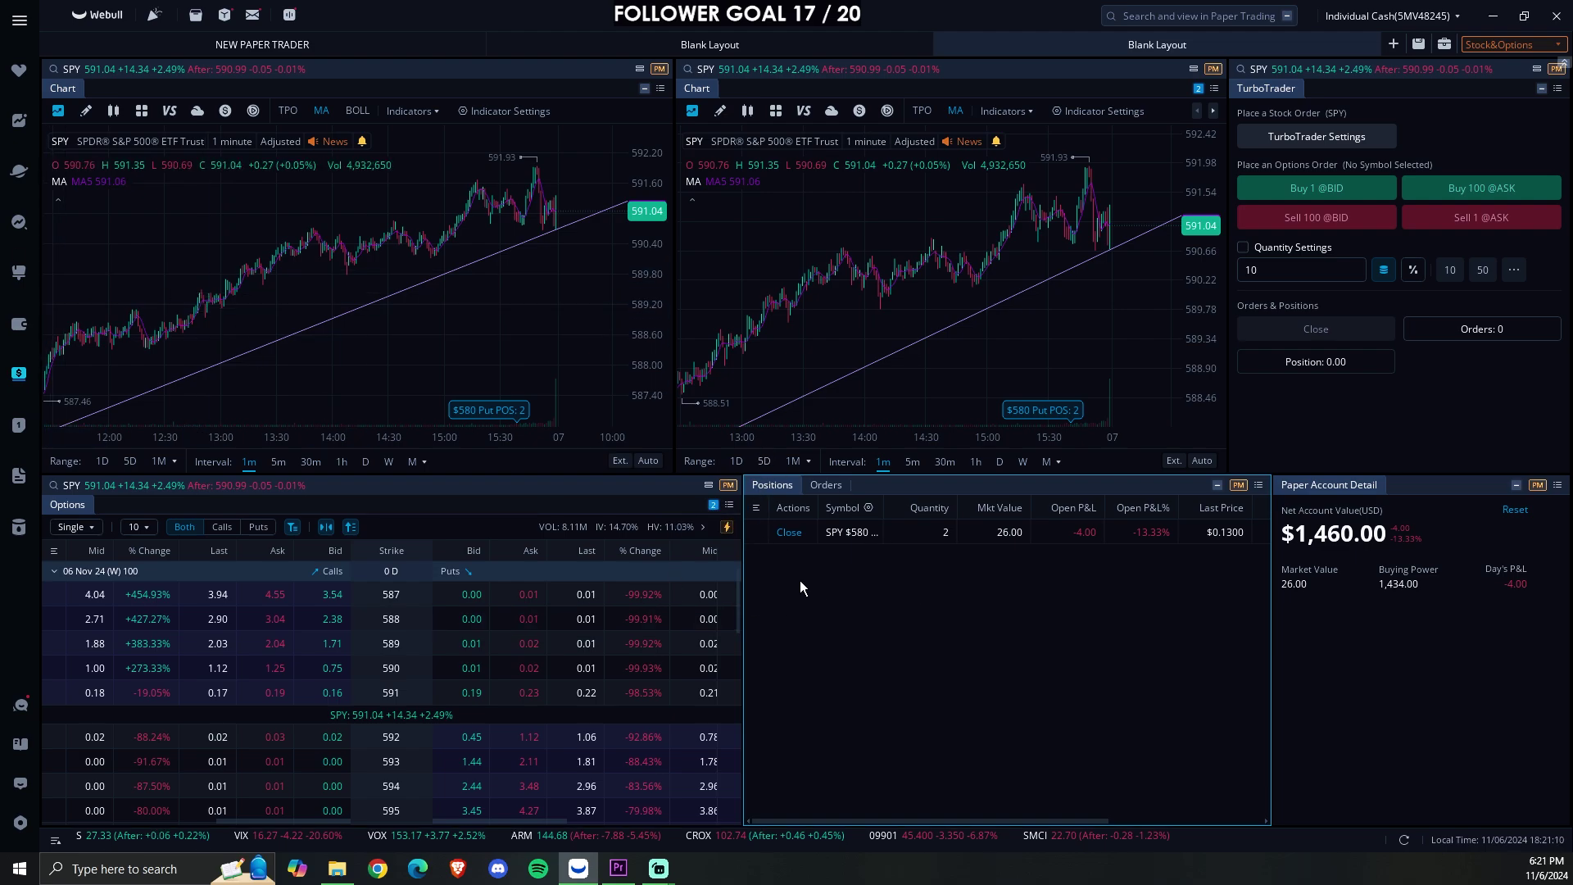
- Add TurboTrader to link group 2 as well
scroll(644, 348, up, 3)
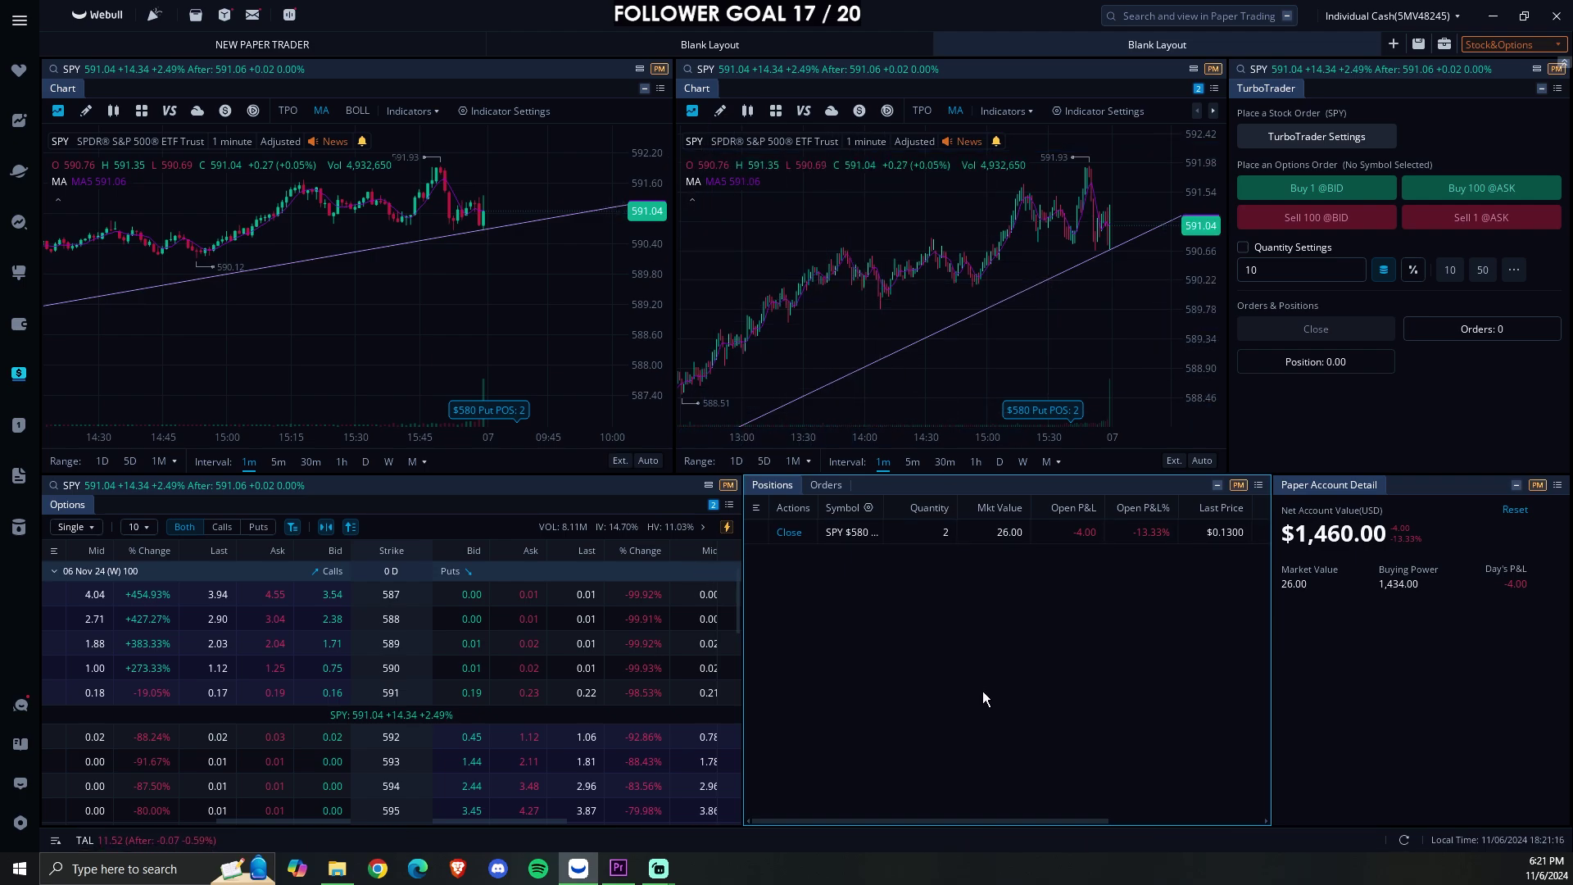
click(1544, 90)
click(1505, 164)
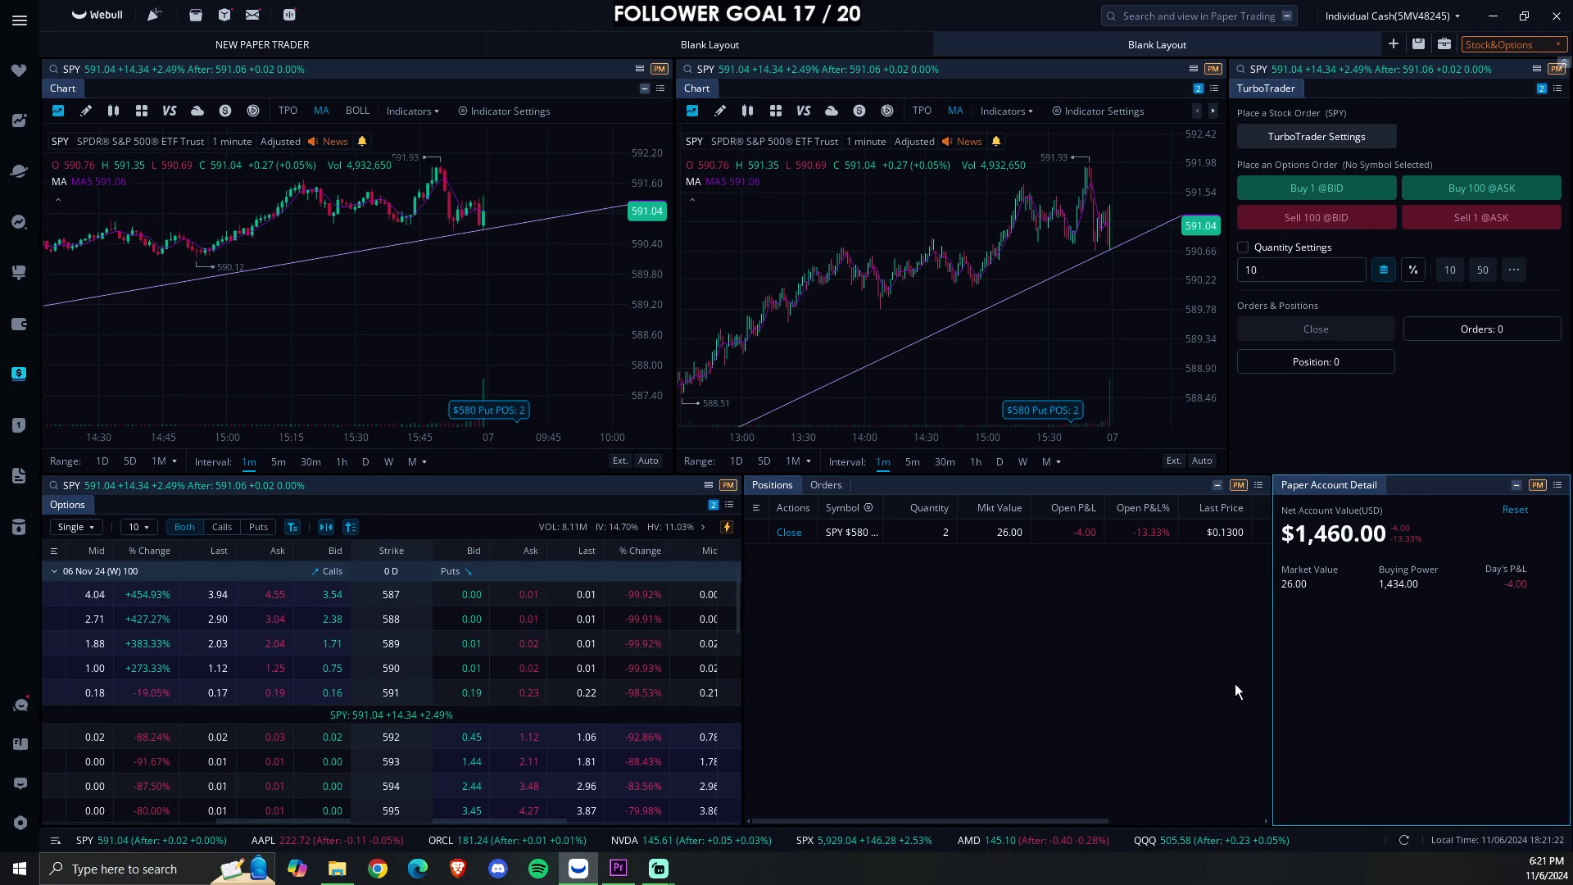
- Zoom the left SPY chart into 13:45–15:45 and zoom the right chart out
scroll(565, 361, down, 3)
scroll(540, 372, down, 2)
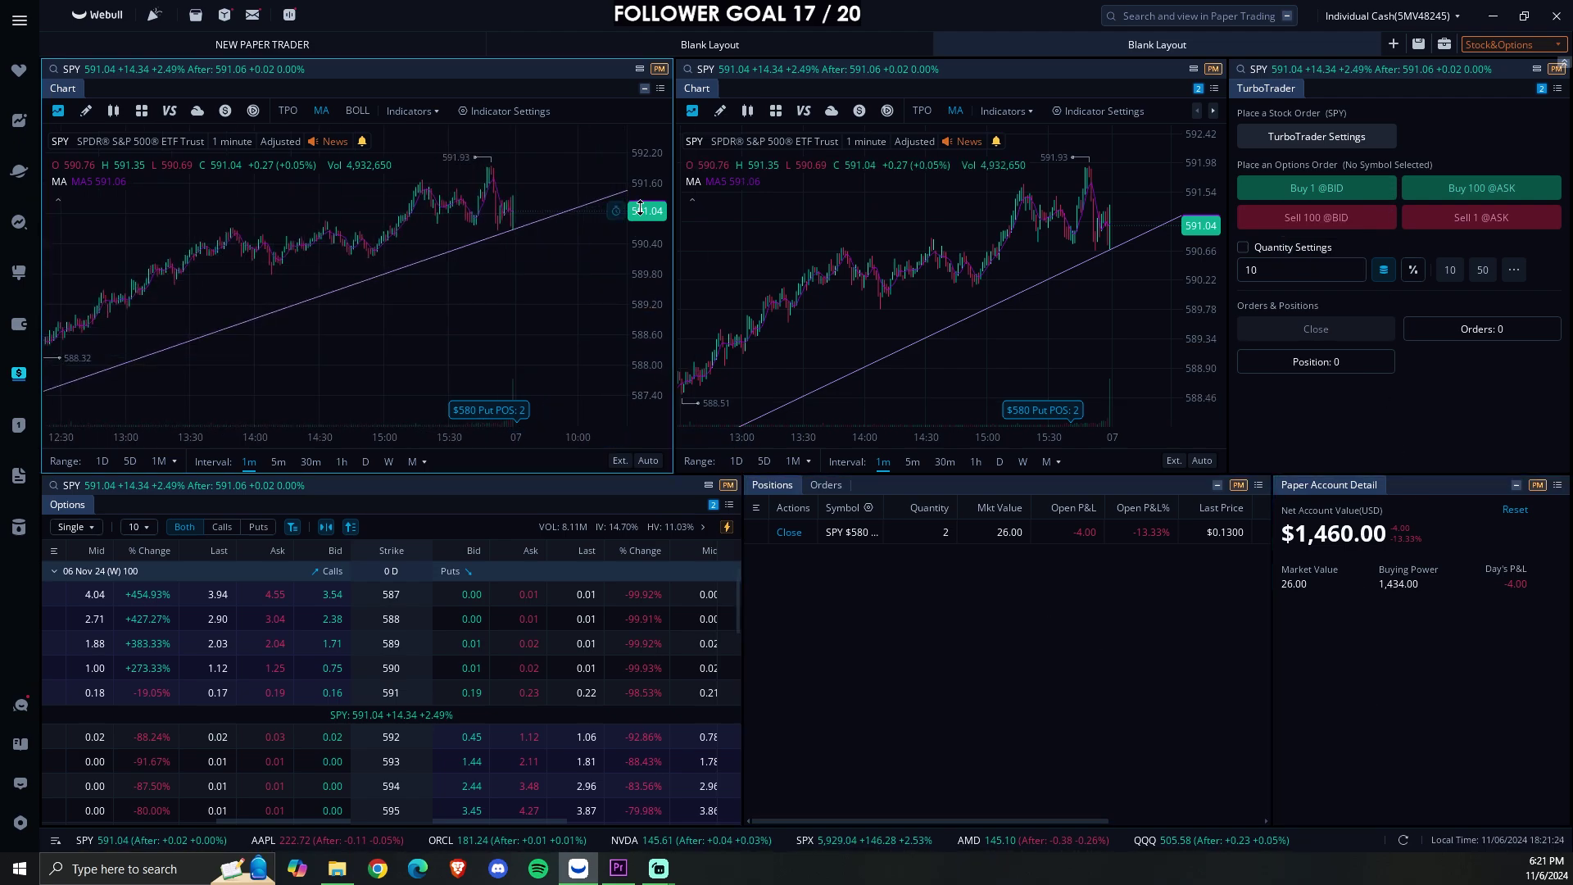
scroll(425, 305, down, 3)
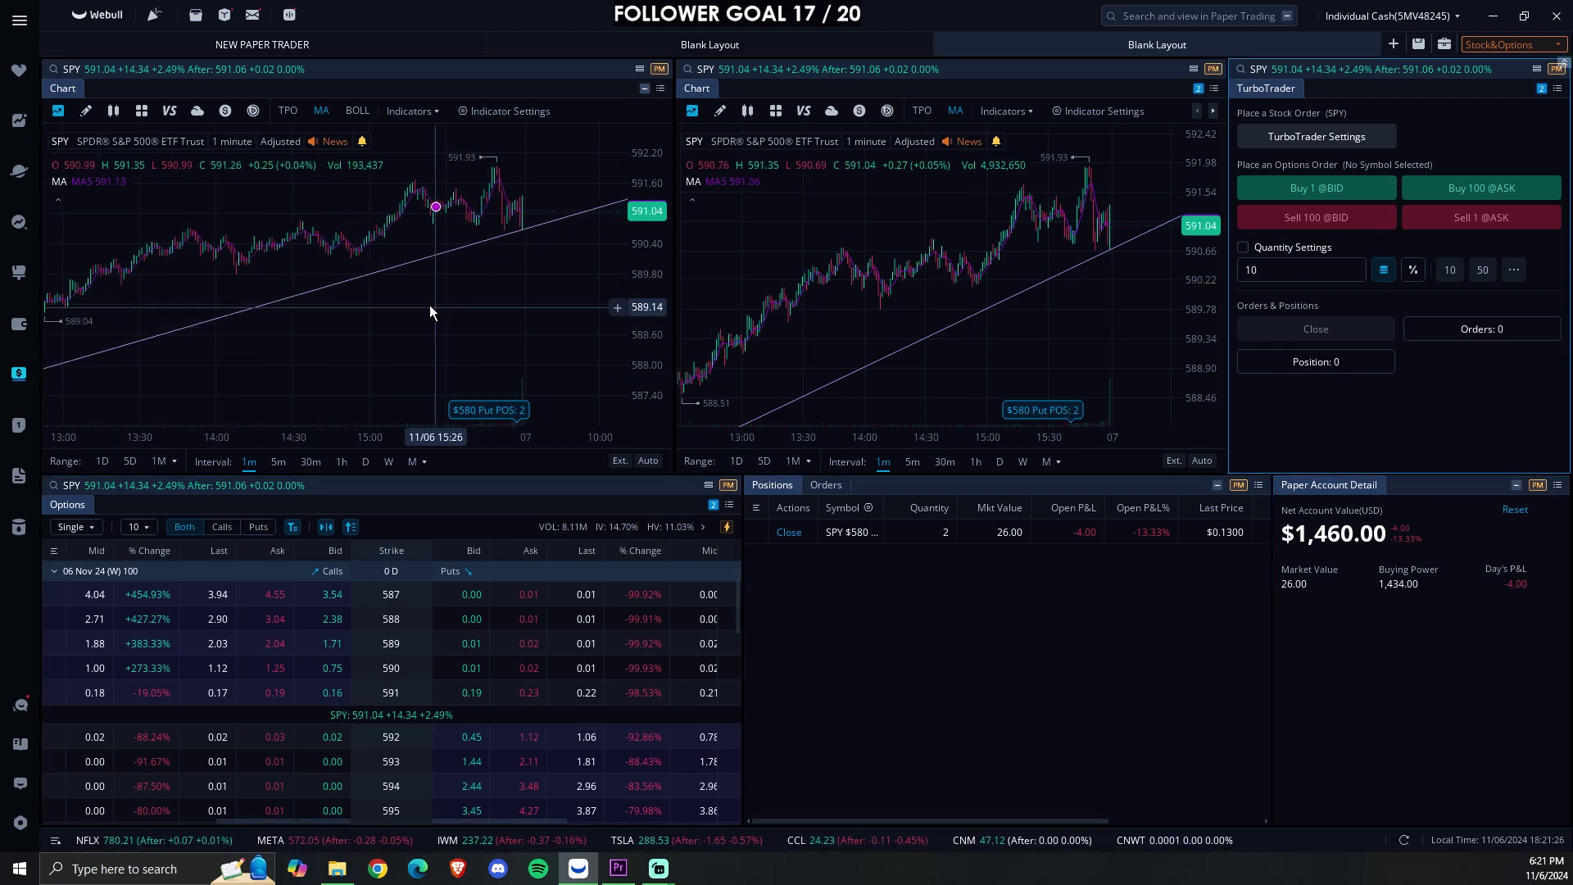
scroll(485, 307, down, 1)
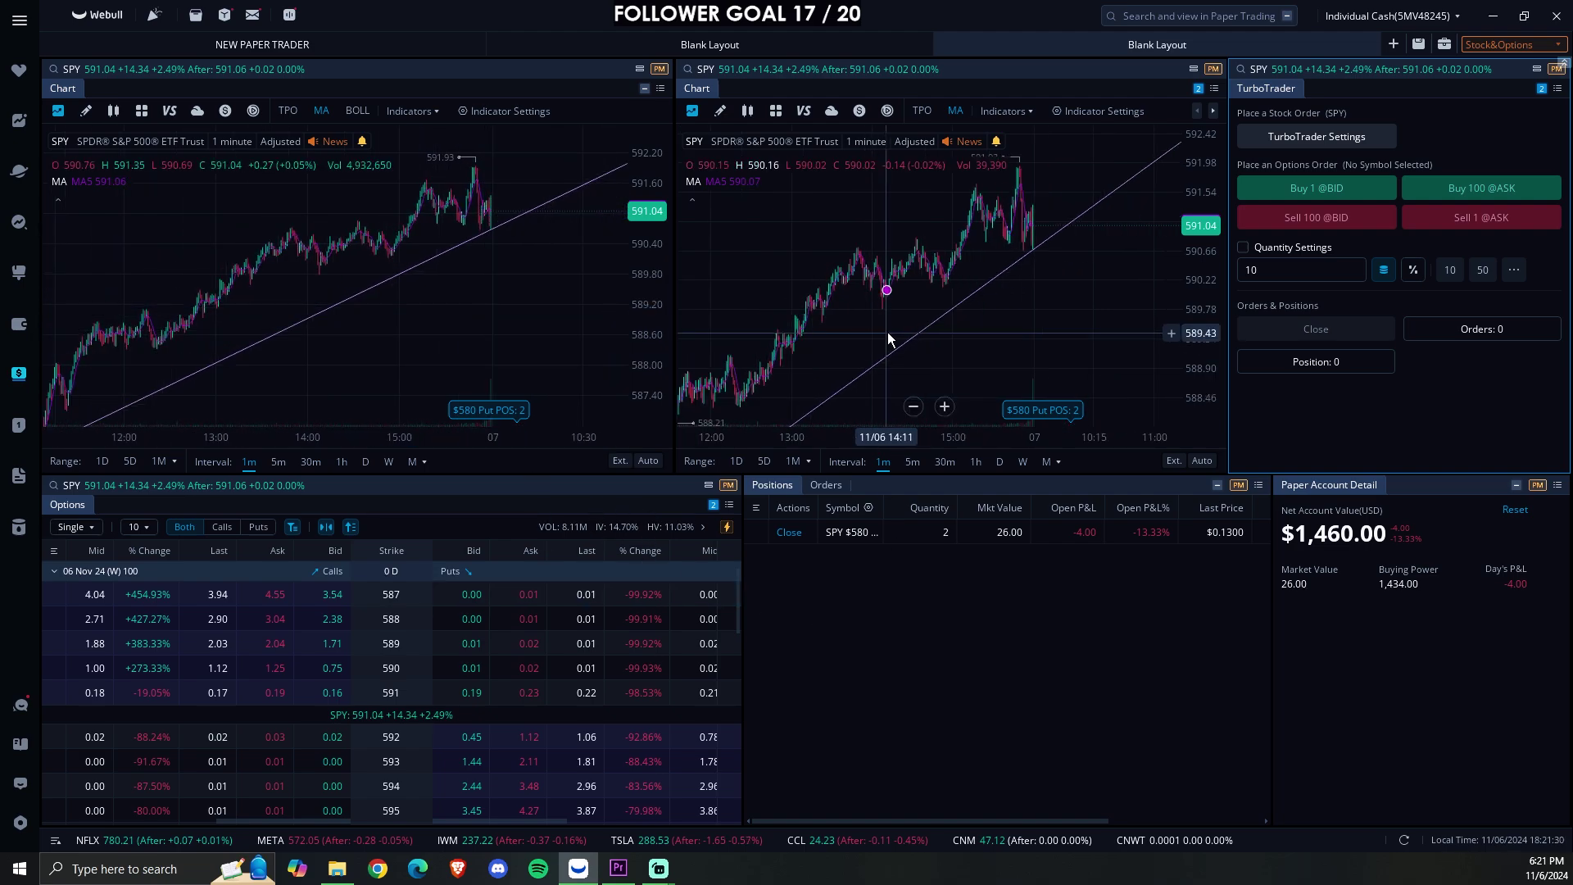
scroll(888, 332, up, 1)
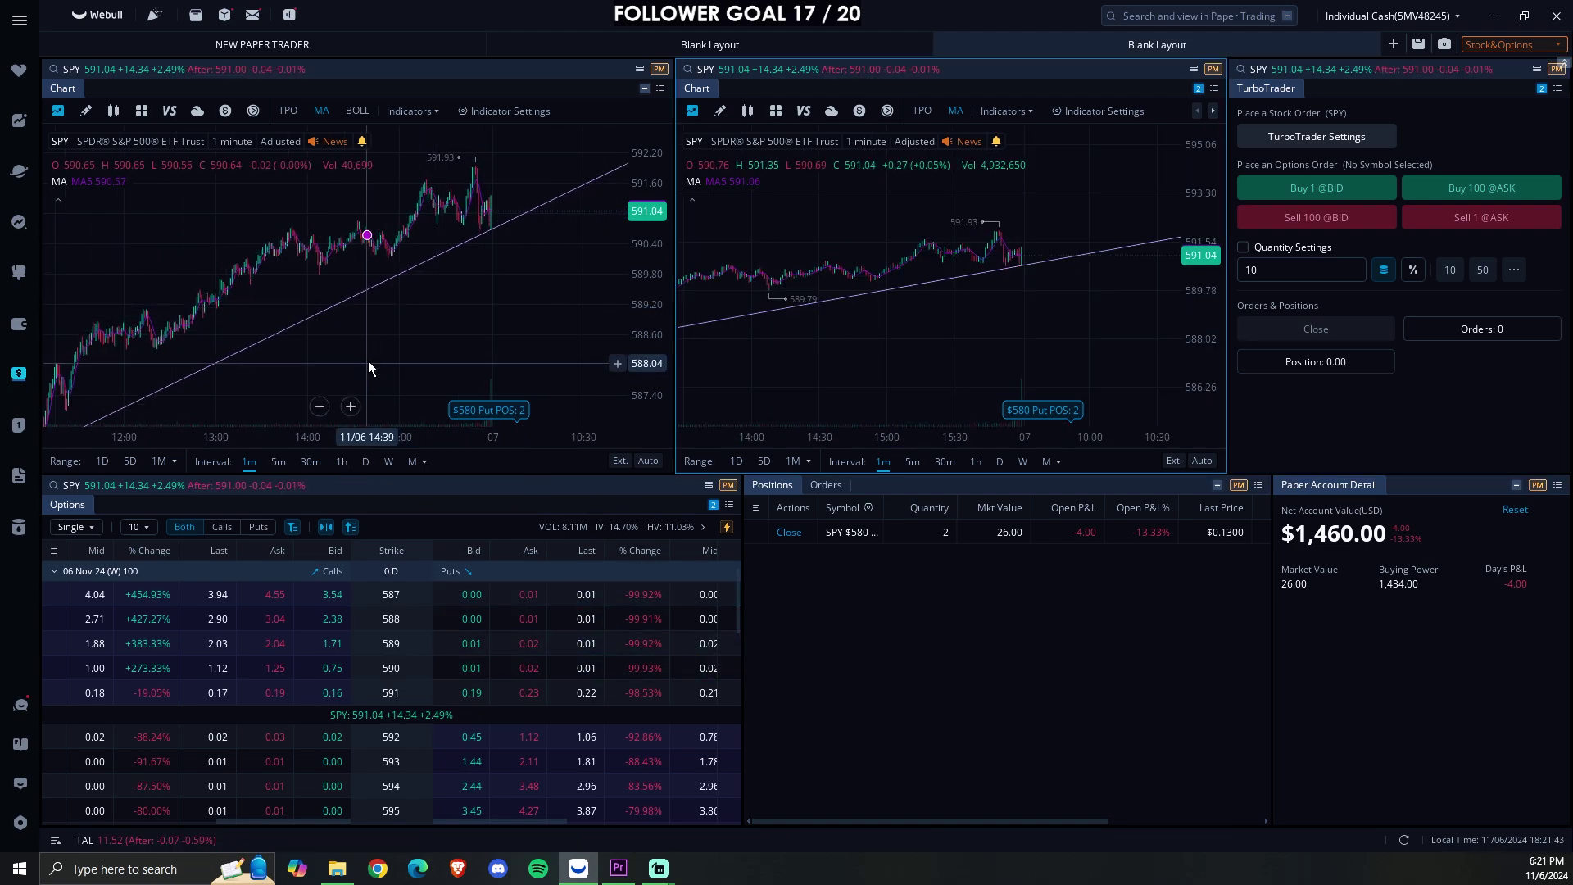
scroll(456, 346, up, 2)
scroll(456, 342, up, 2)
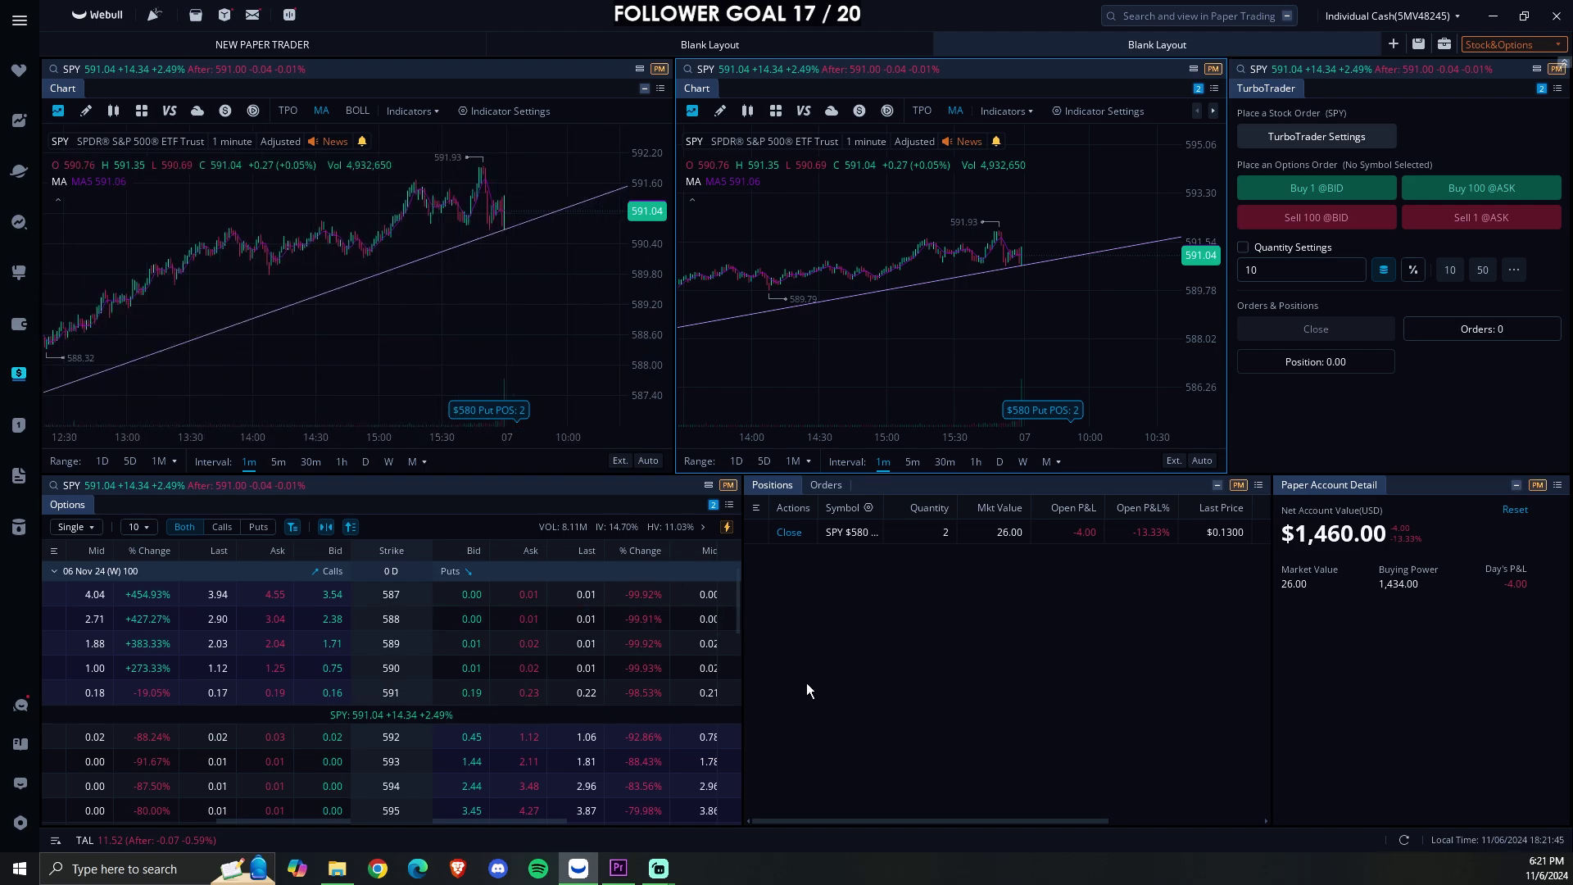
scroll(425, 282, up, 3)
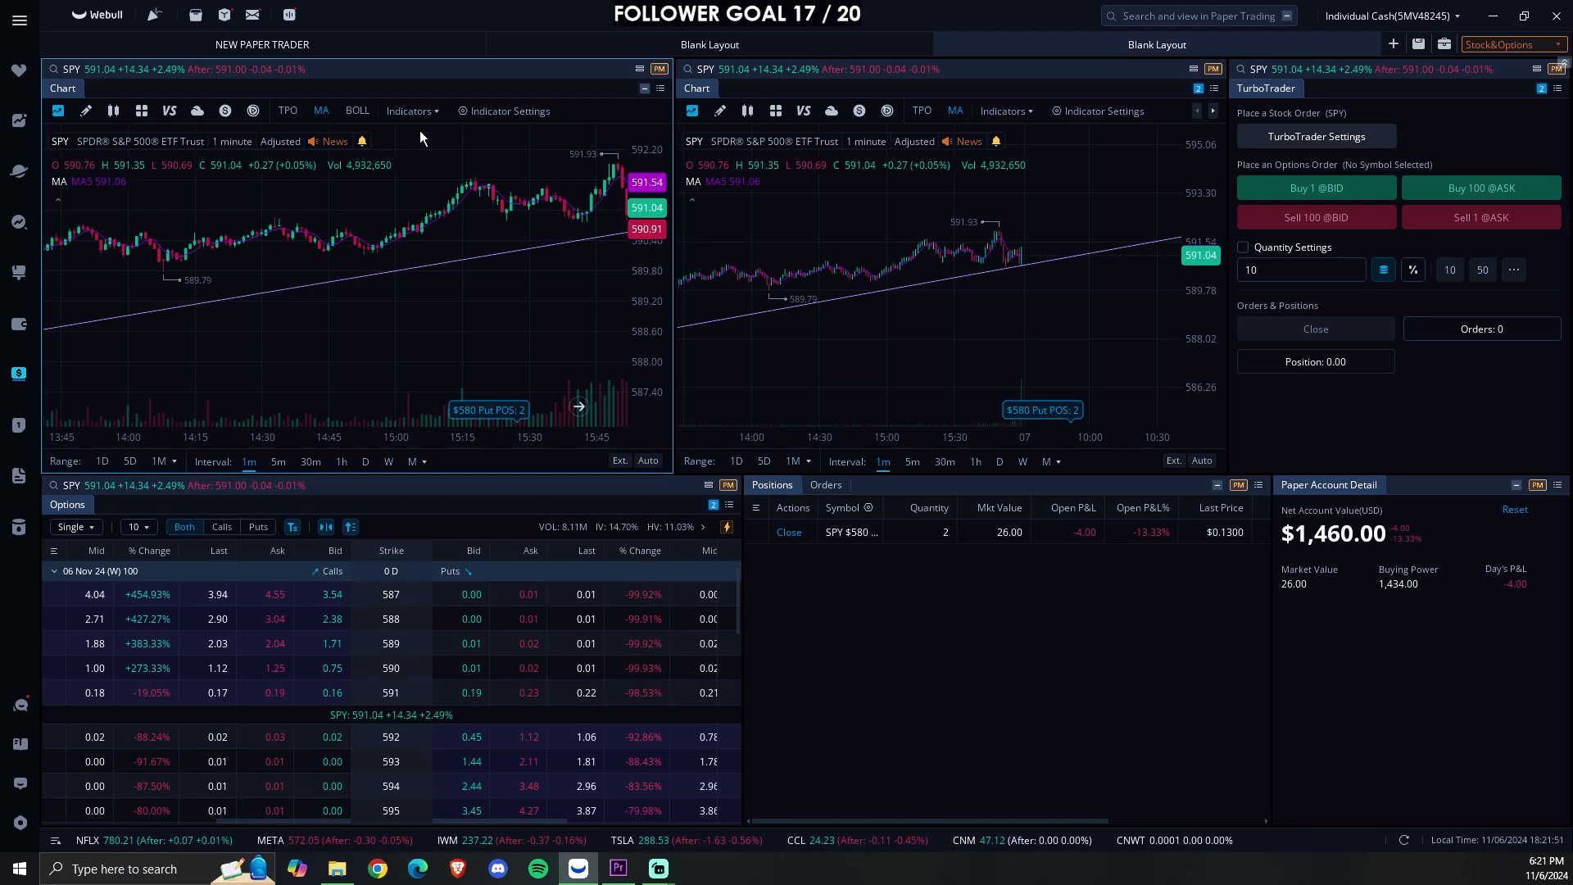
click(485, 113)
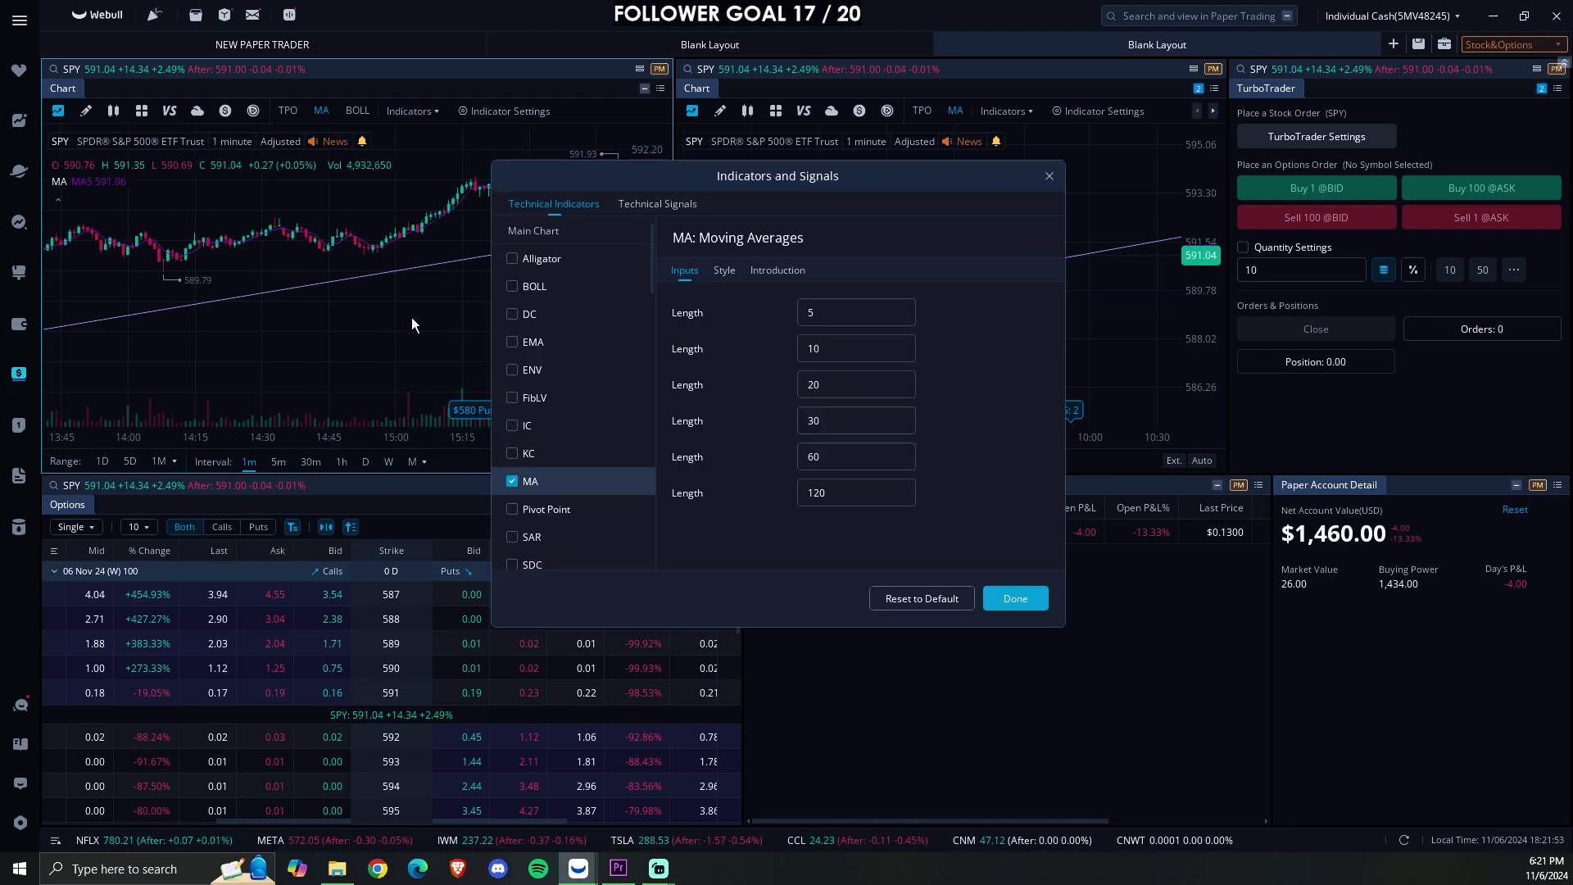
click(1058, 177)
right_click(443, 377)
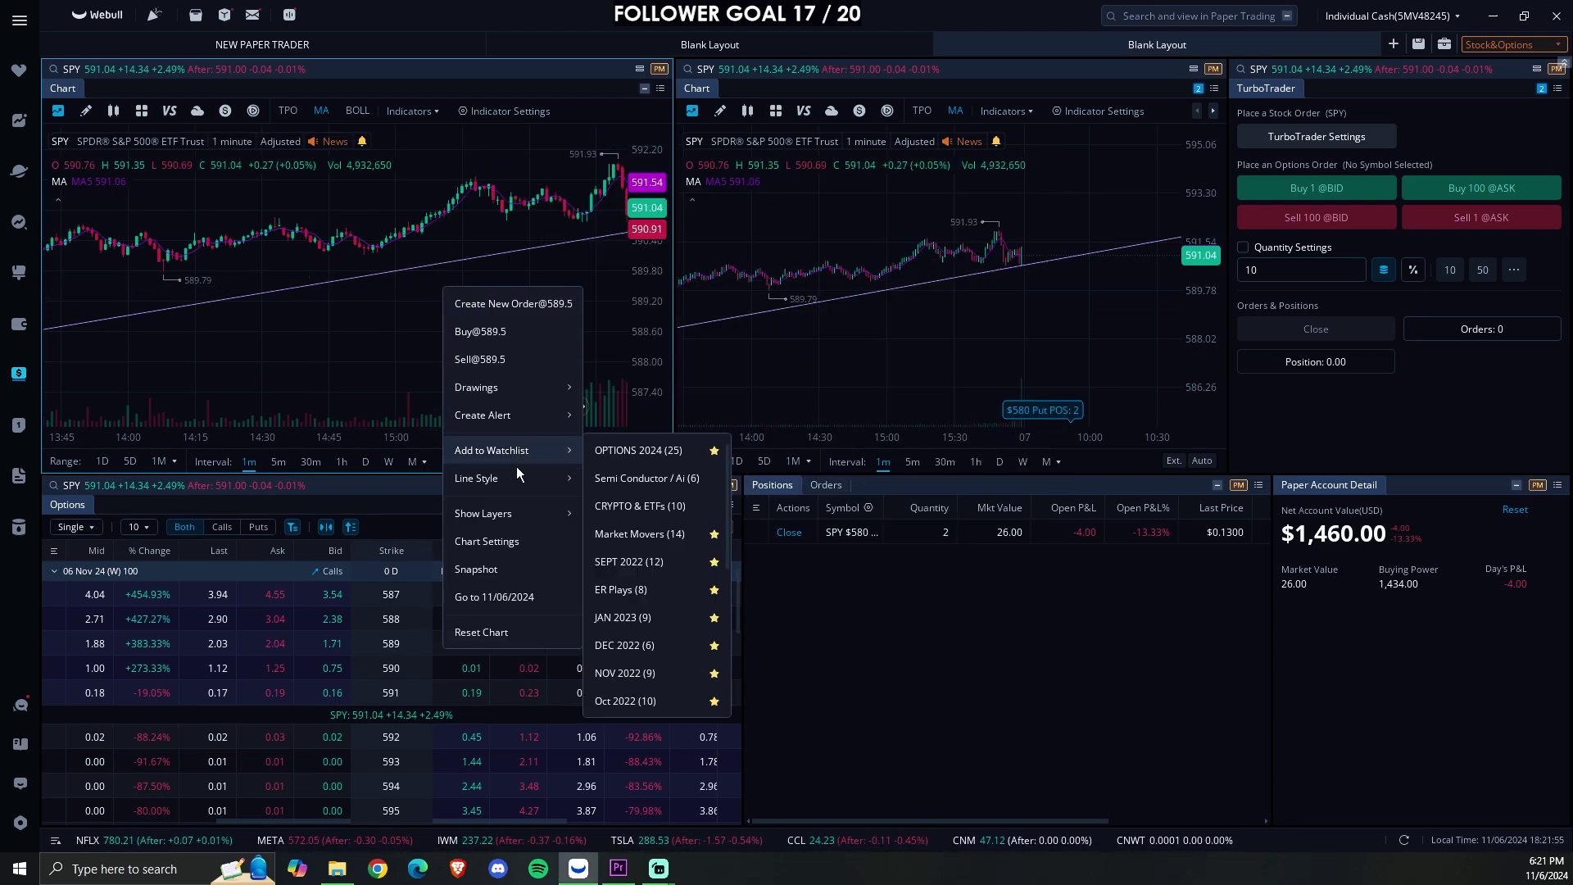
click(336, 324)
right_click(337, 324)
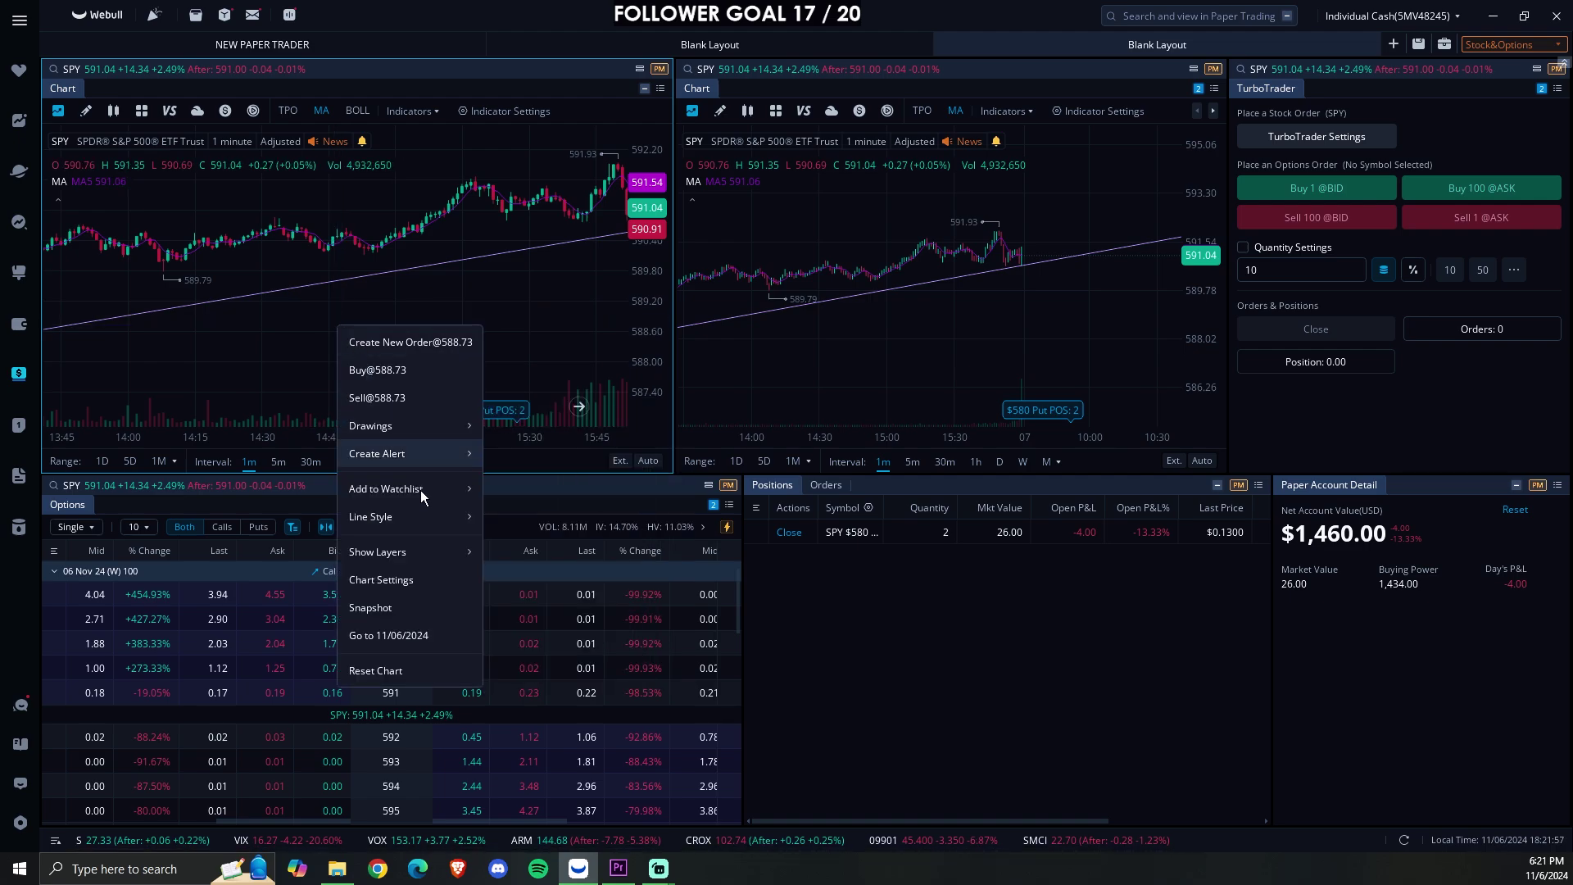
mouse_move(421, 517)
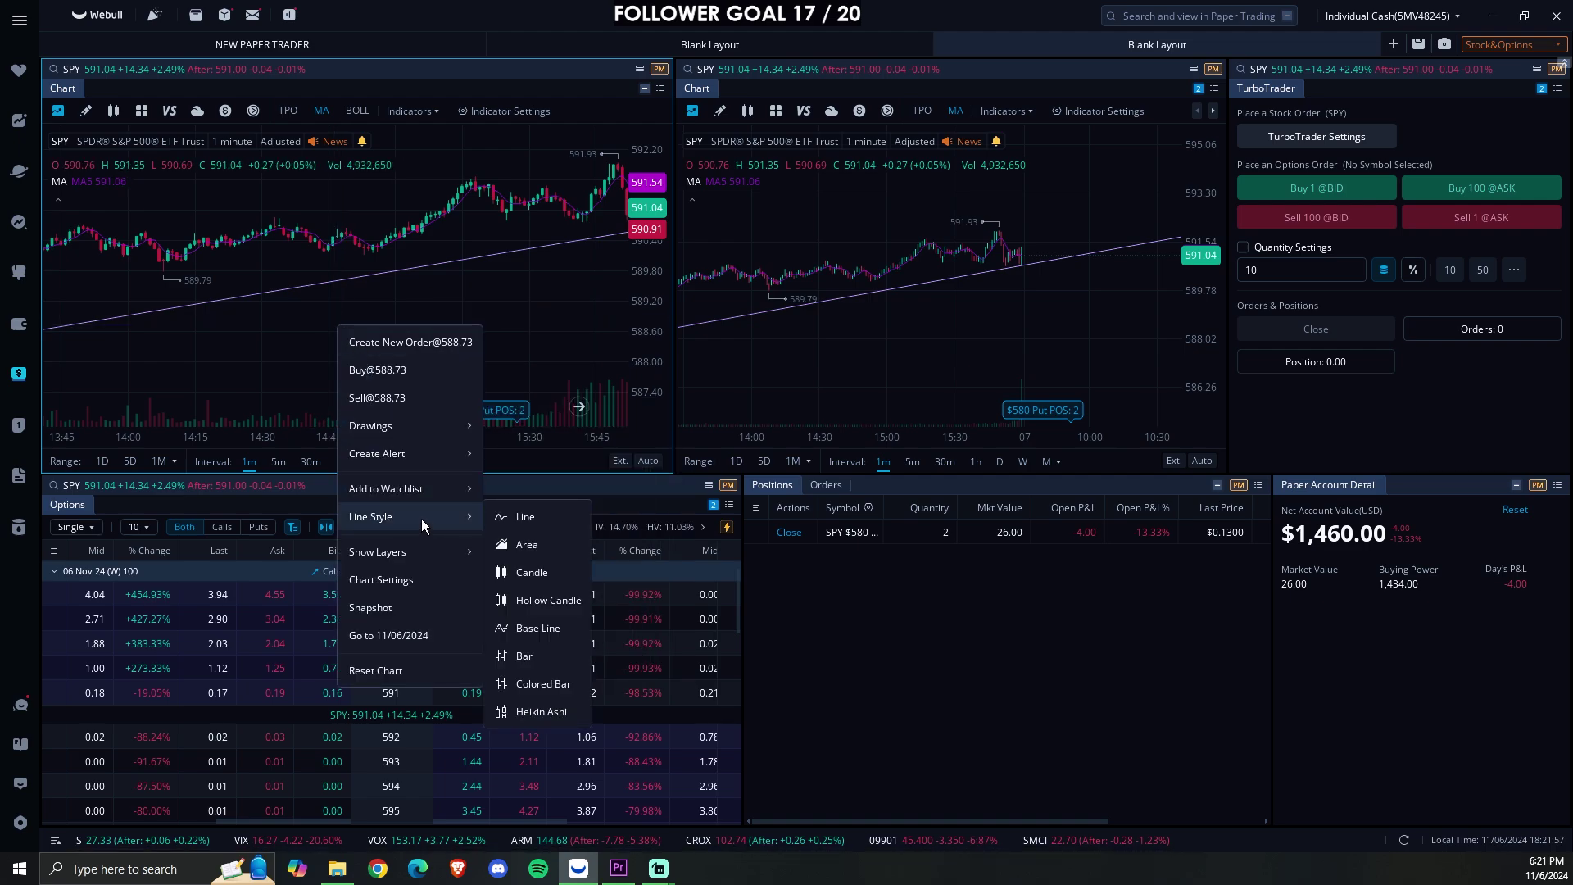
click(559, 526)
right_click(493, 343)
mouse_move(537, 468)
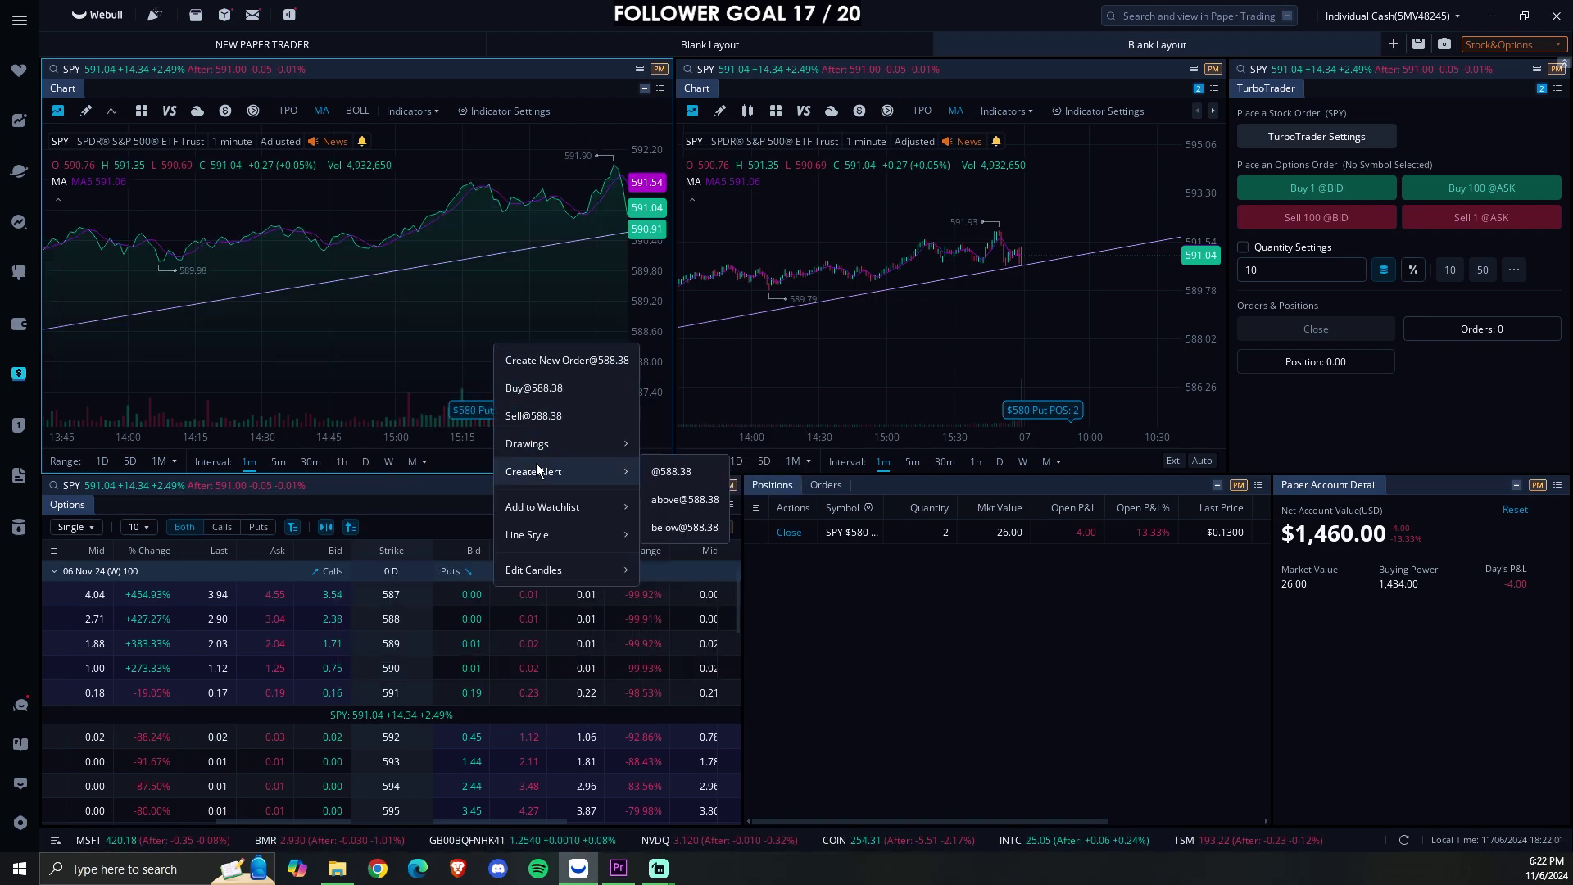
mouse_move(566, 533)
click(673, 593)
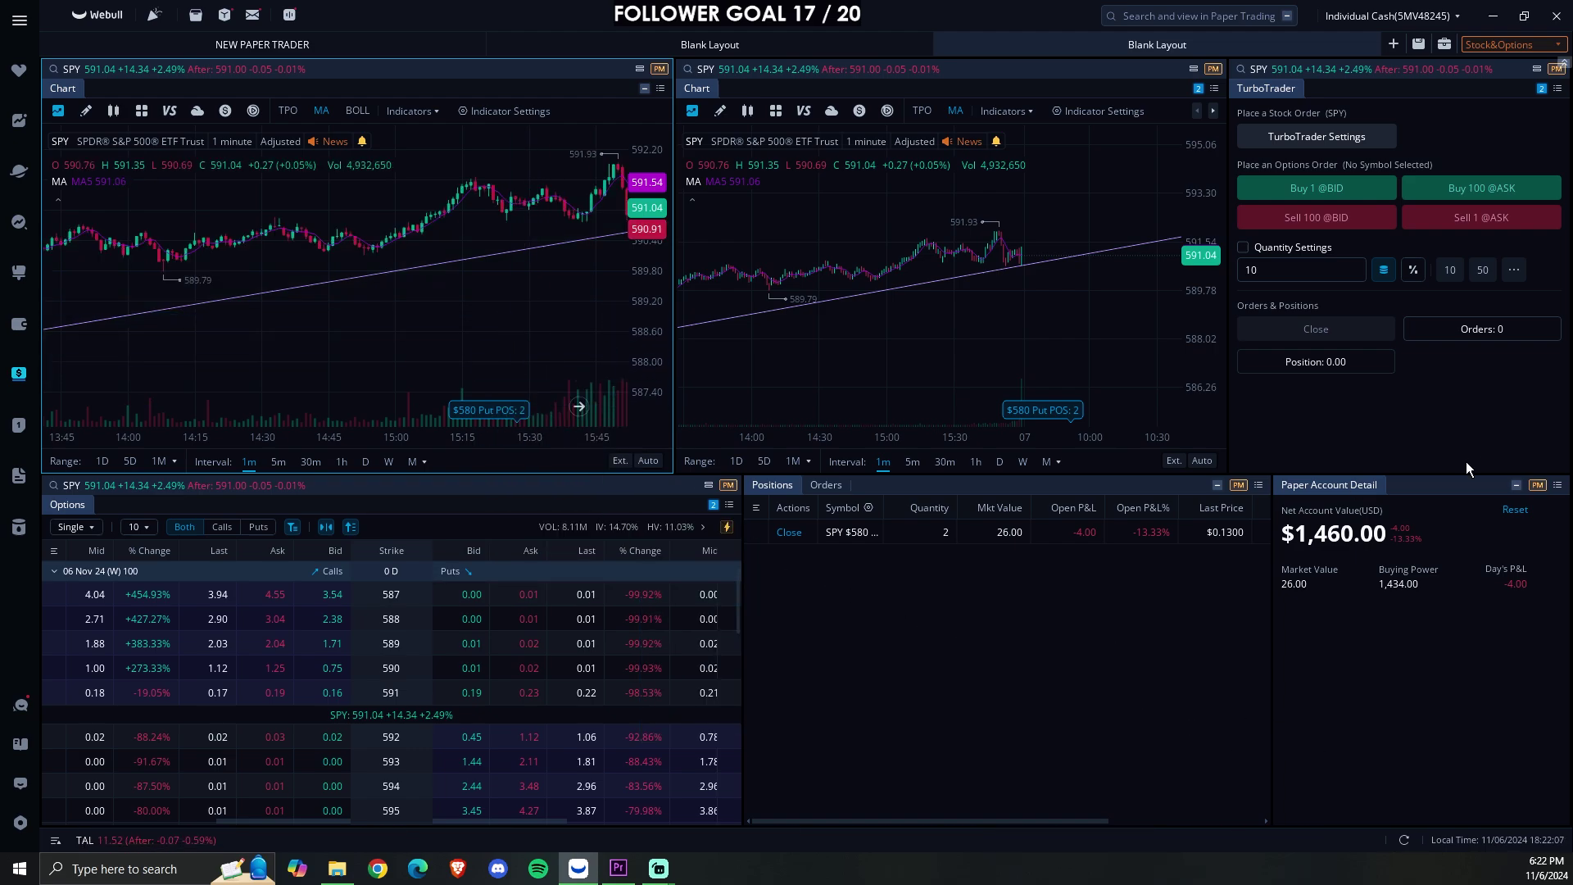
- Open TurboTrader Settings and switch from the Stocks to the Options order-button section
click(1362, 141)
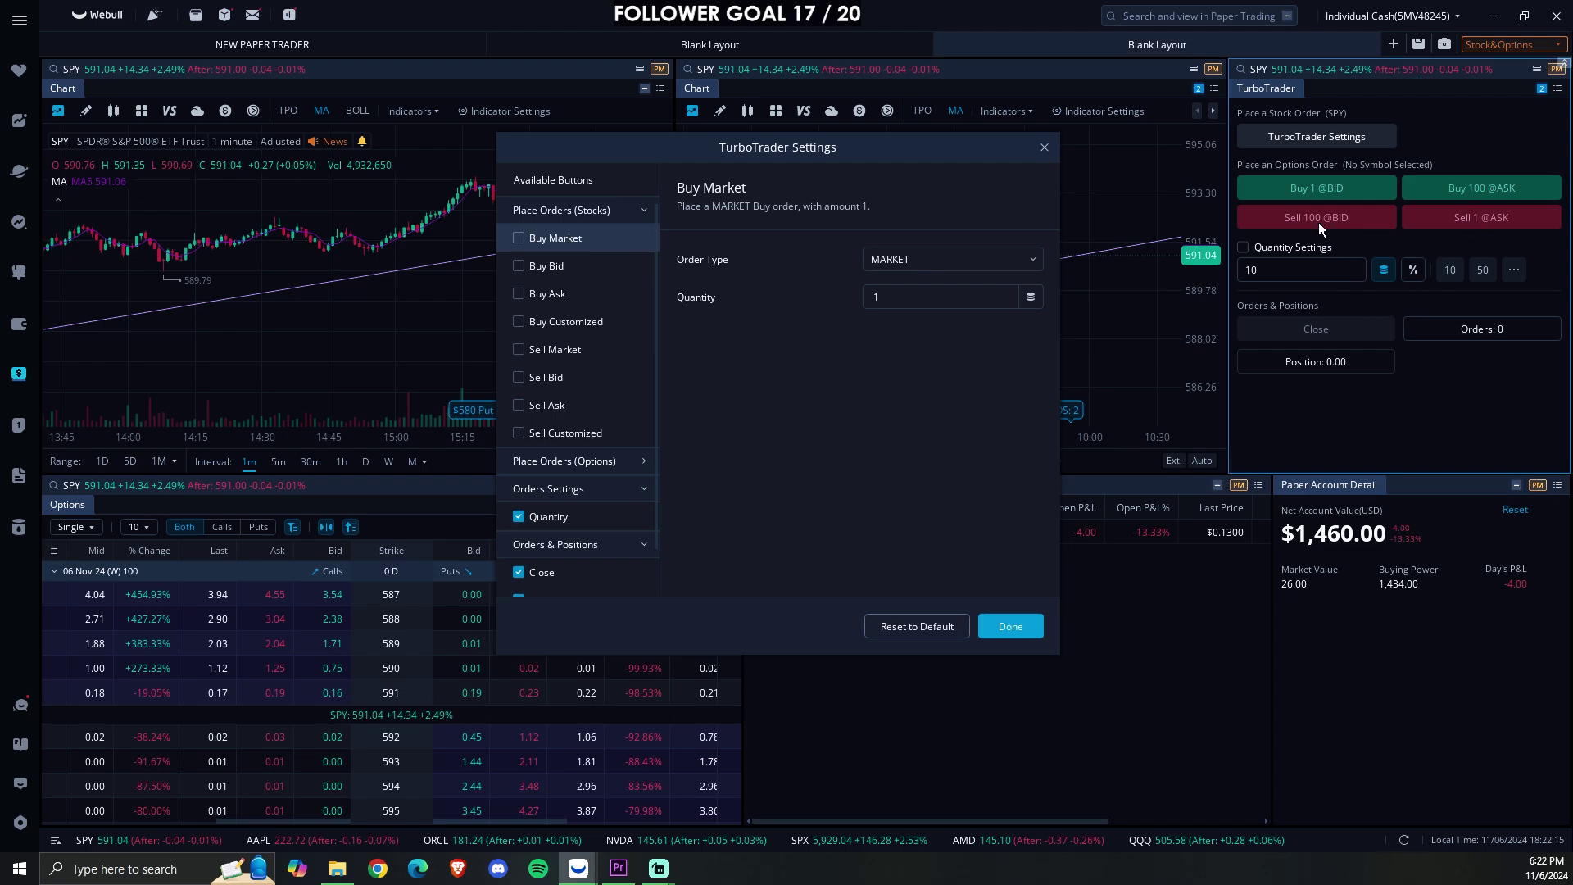
scroll(583, 420, down, 1)
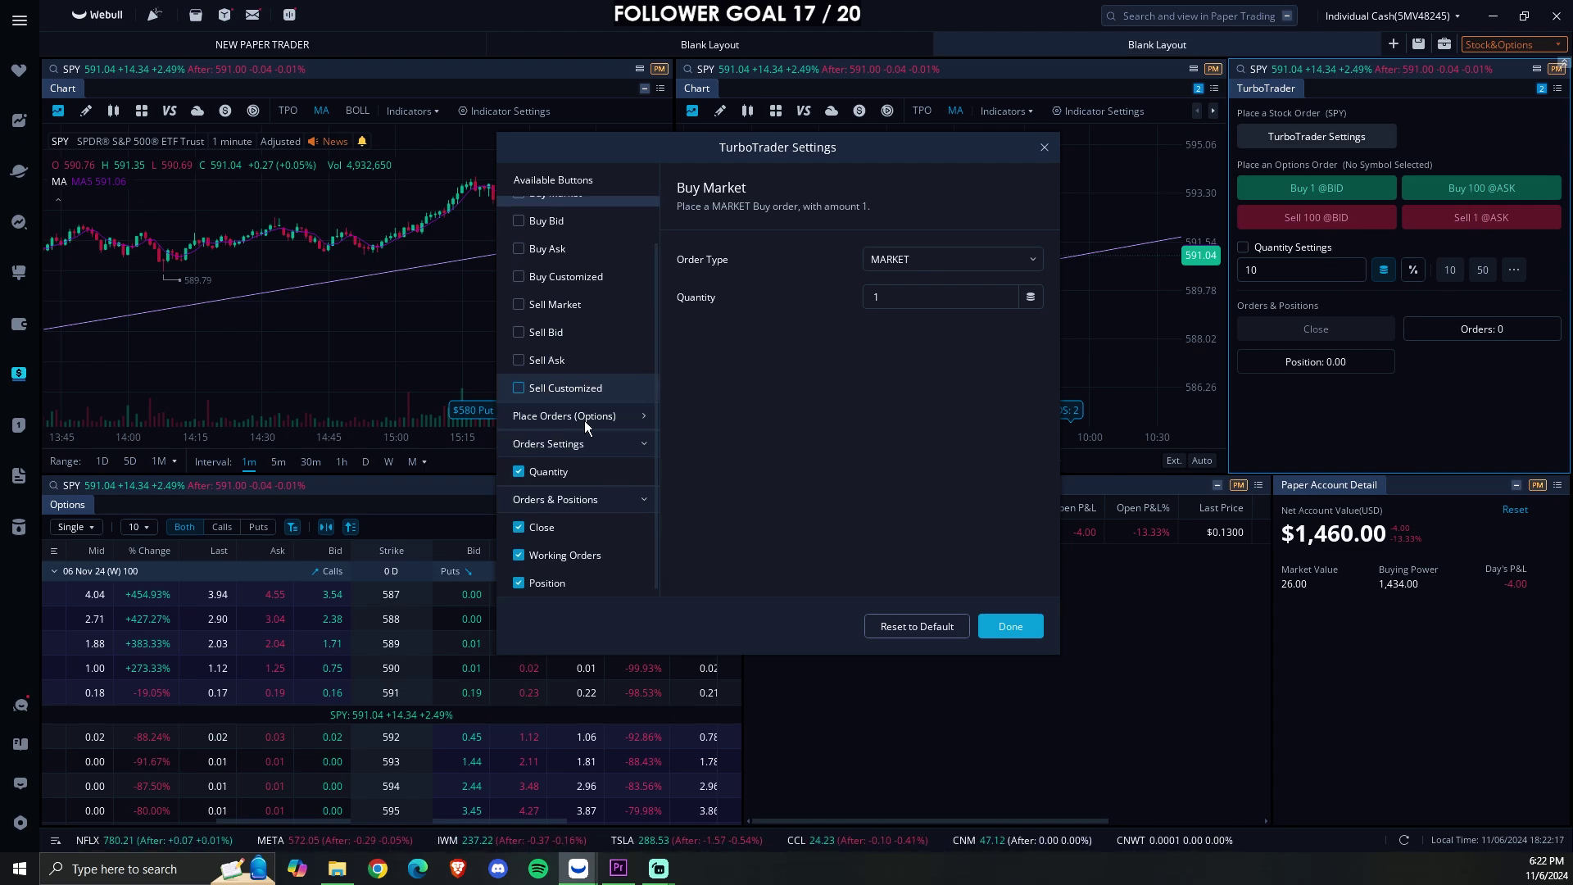
scroll(583, 421, up, 1)
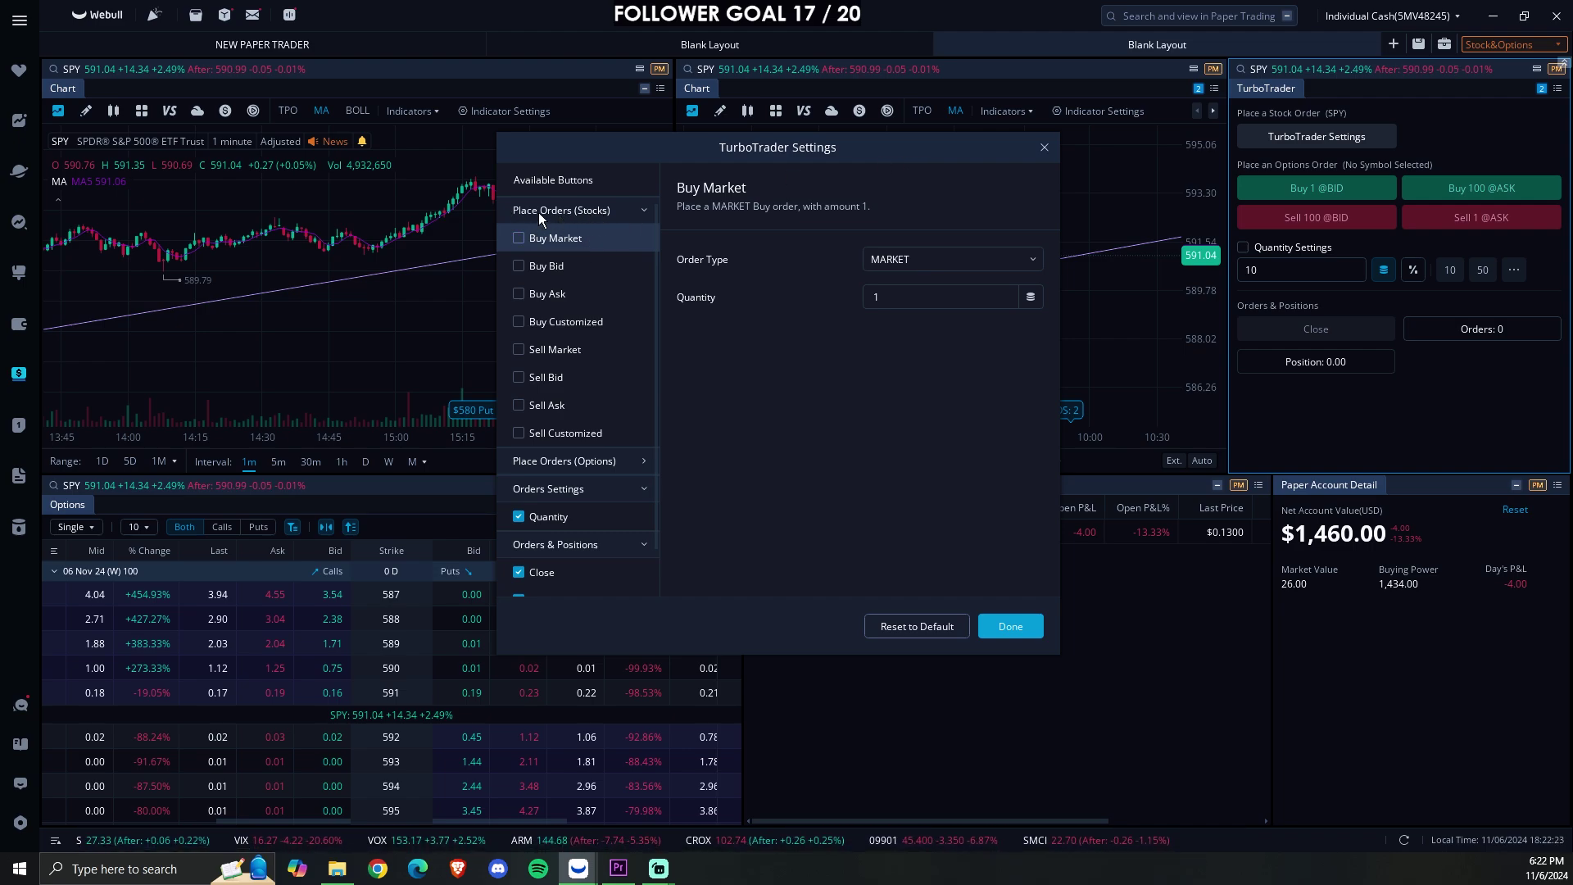
click(643, 210)
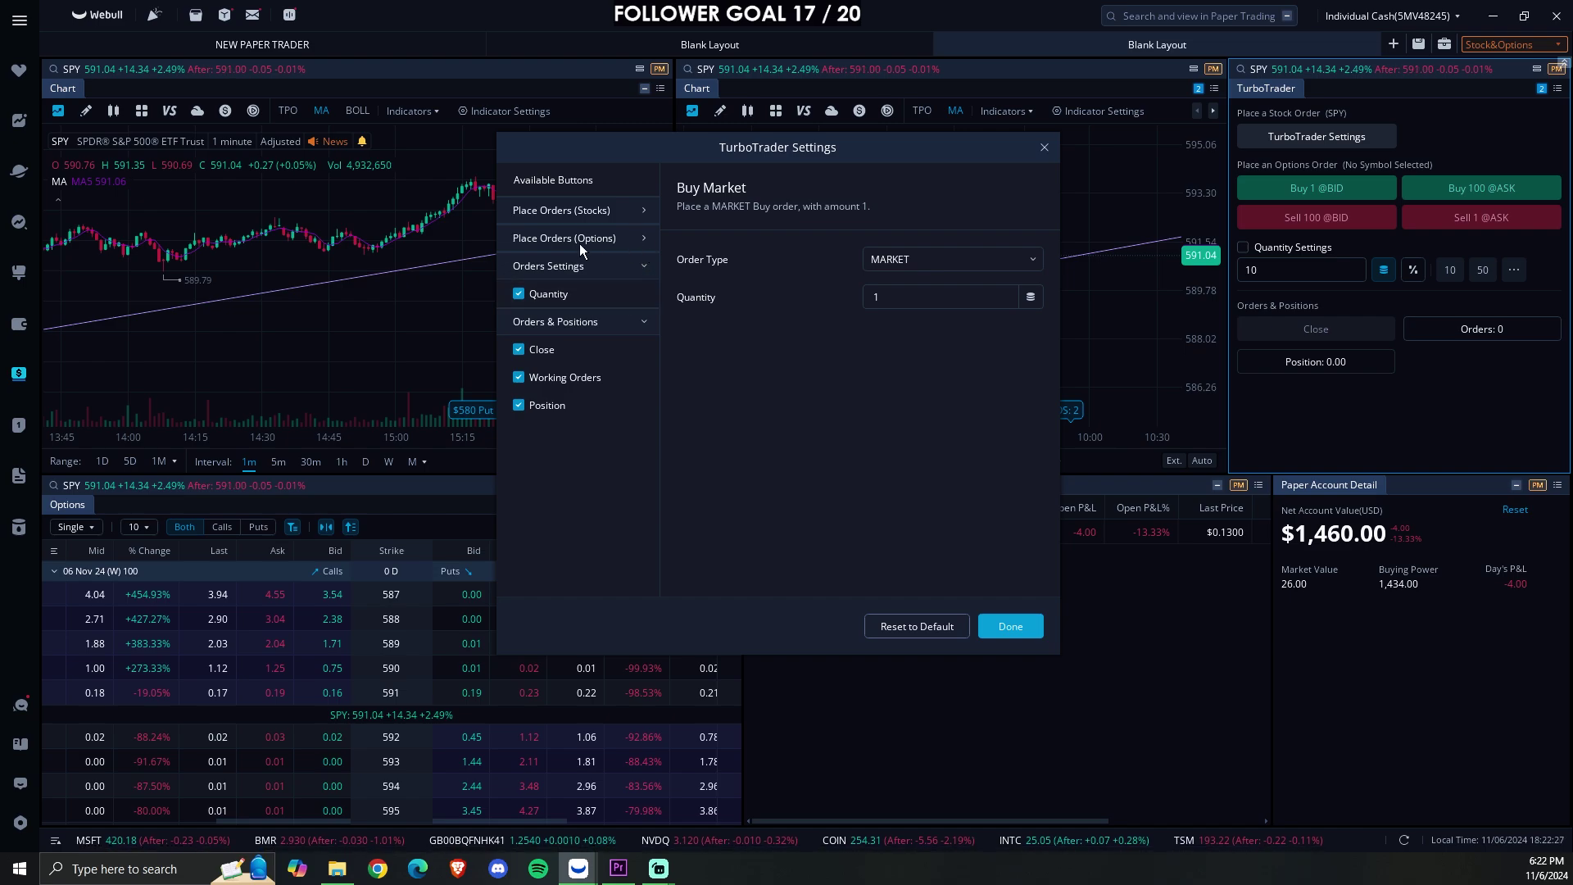
click(641, 239)
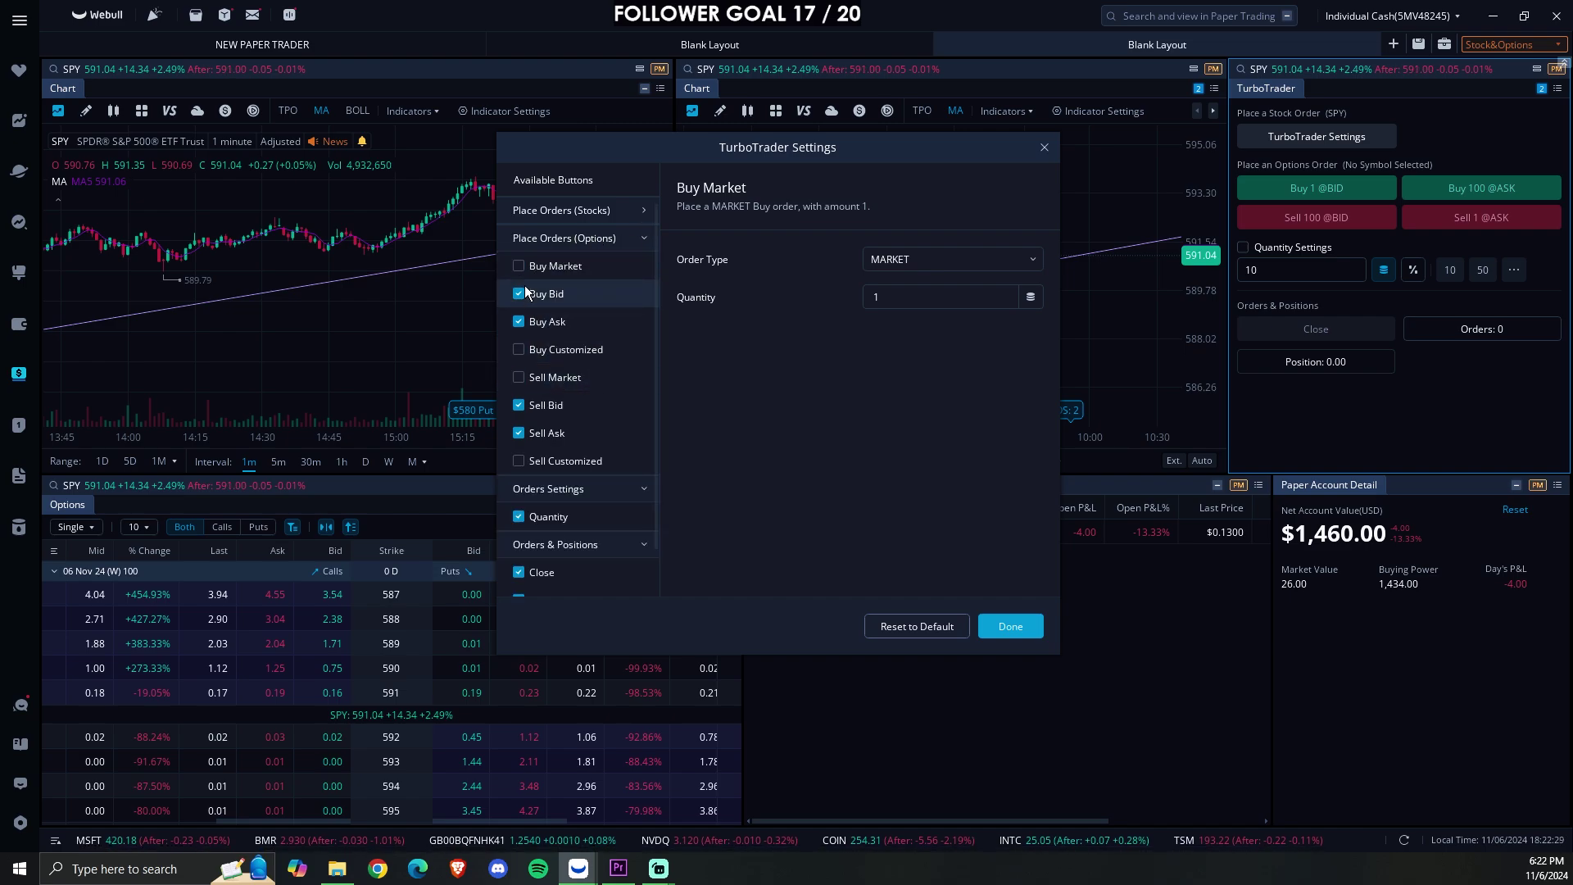
- Review the Buy Bid, Buy Ask, Sell Bid and Sell Ask option button settings
click(587, 295)
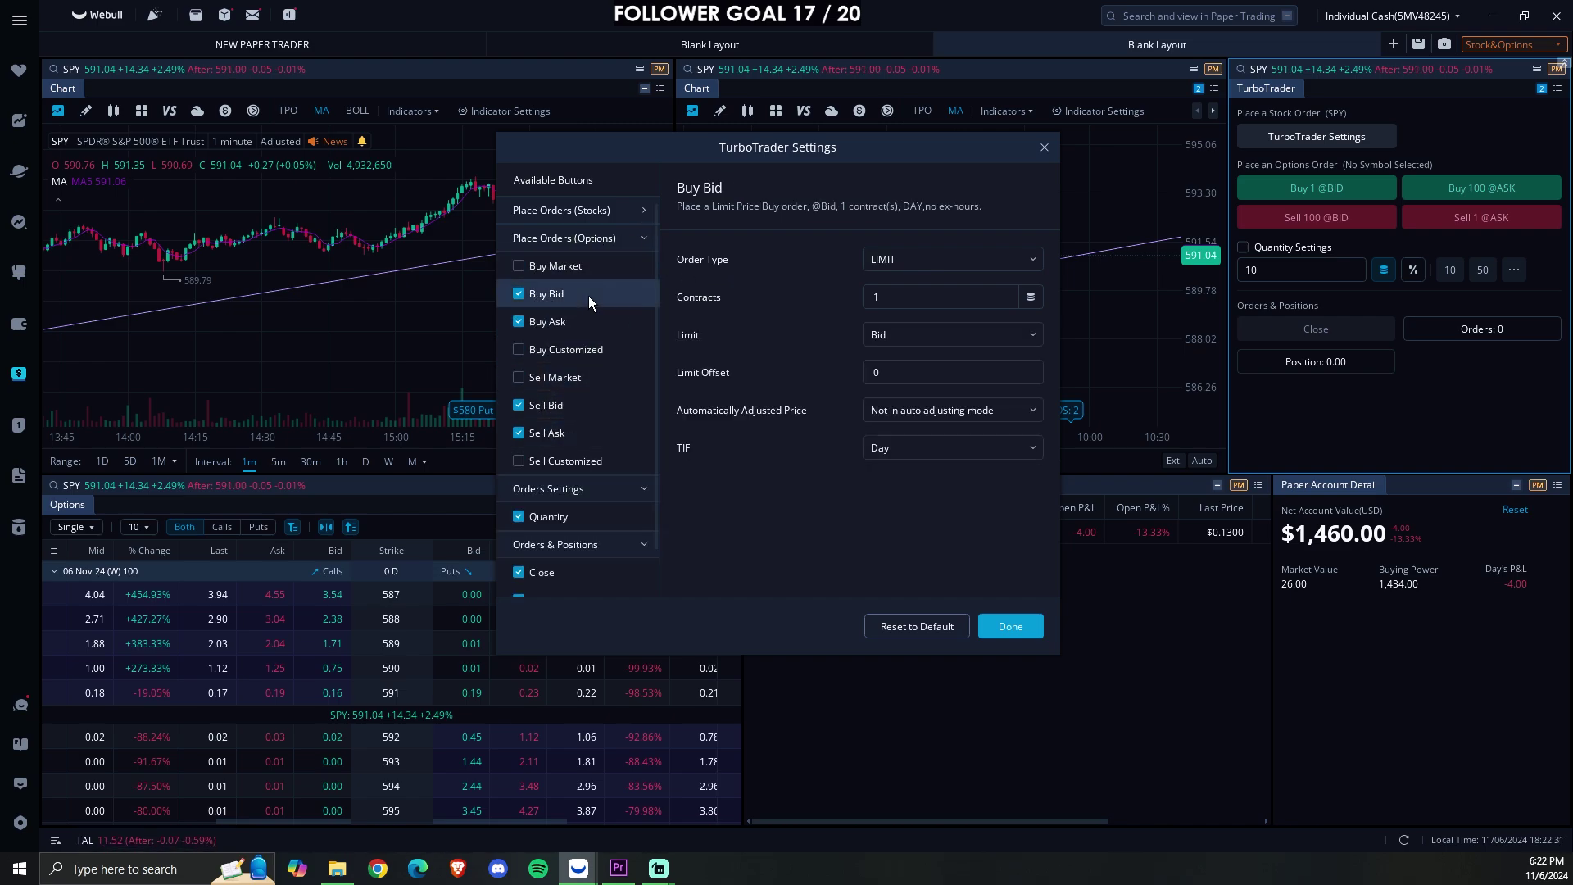
click(588, 328)
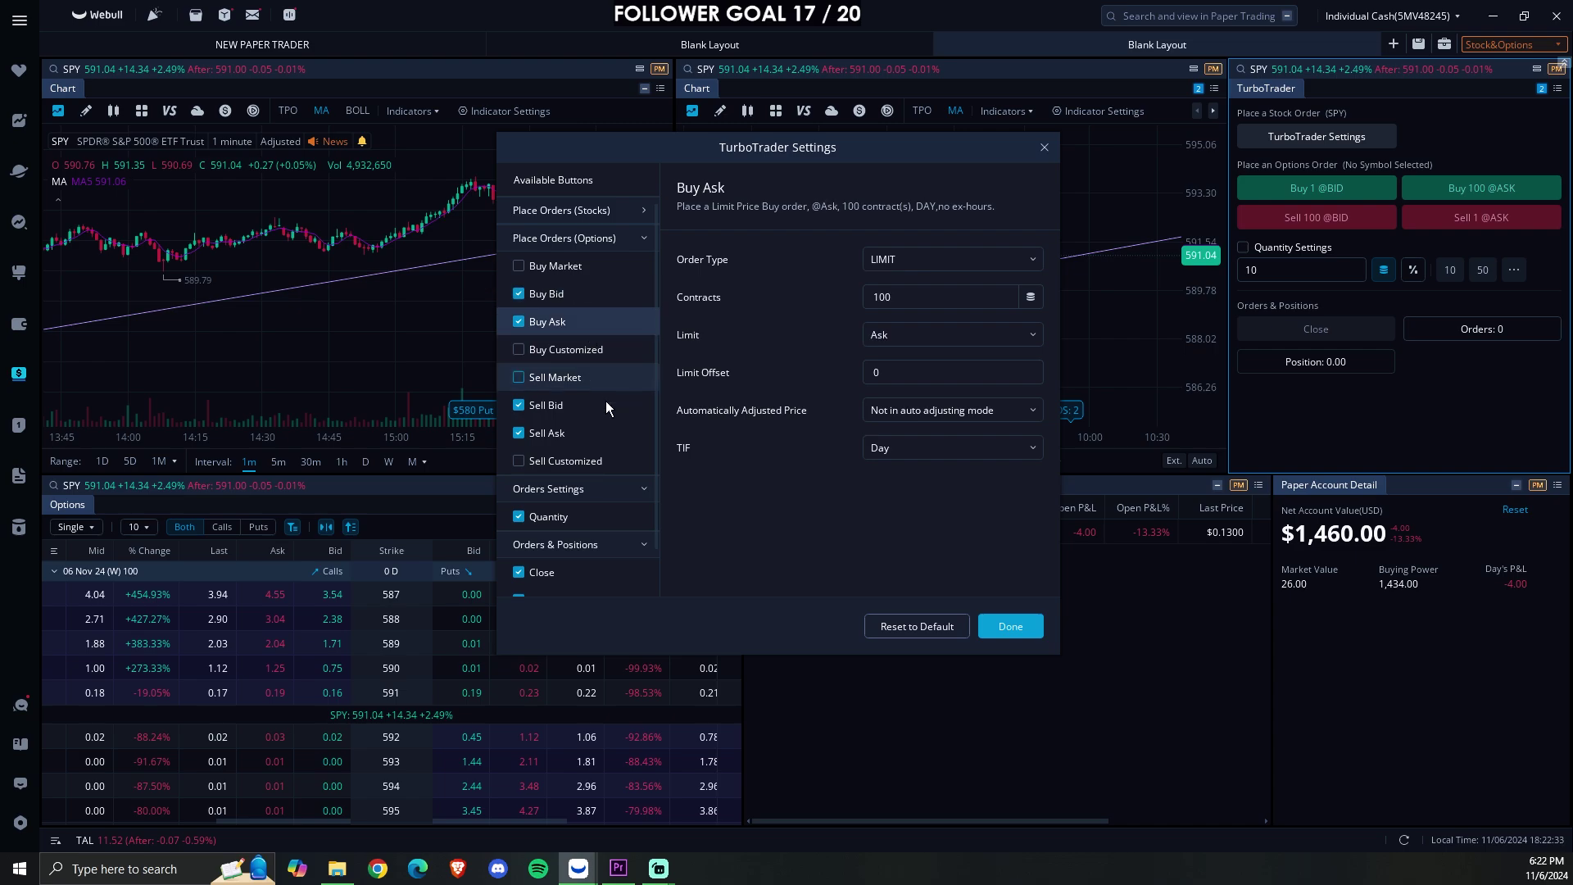
click(590, 410)
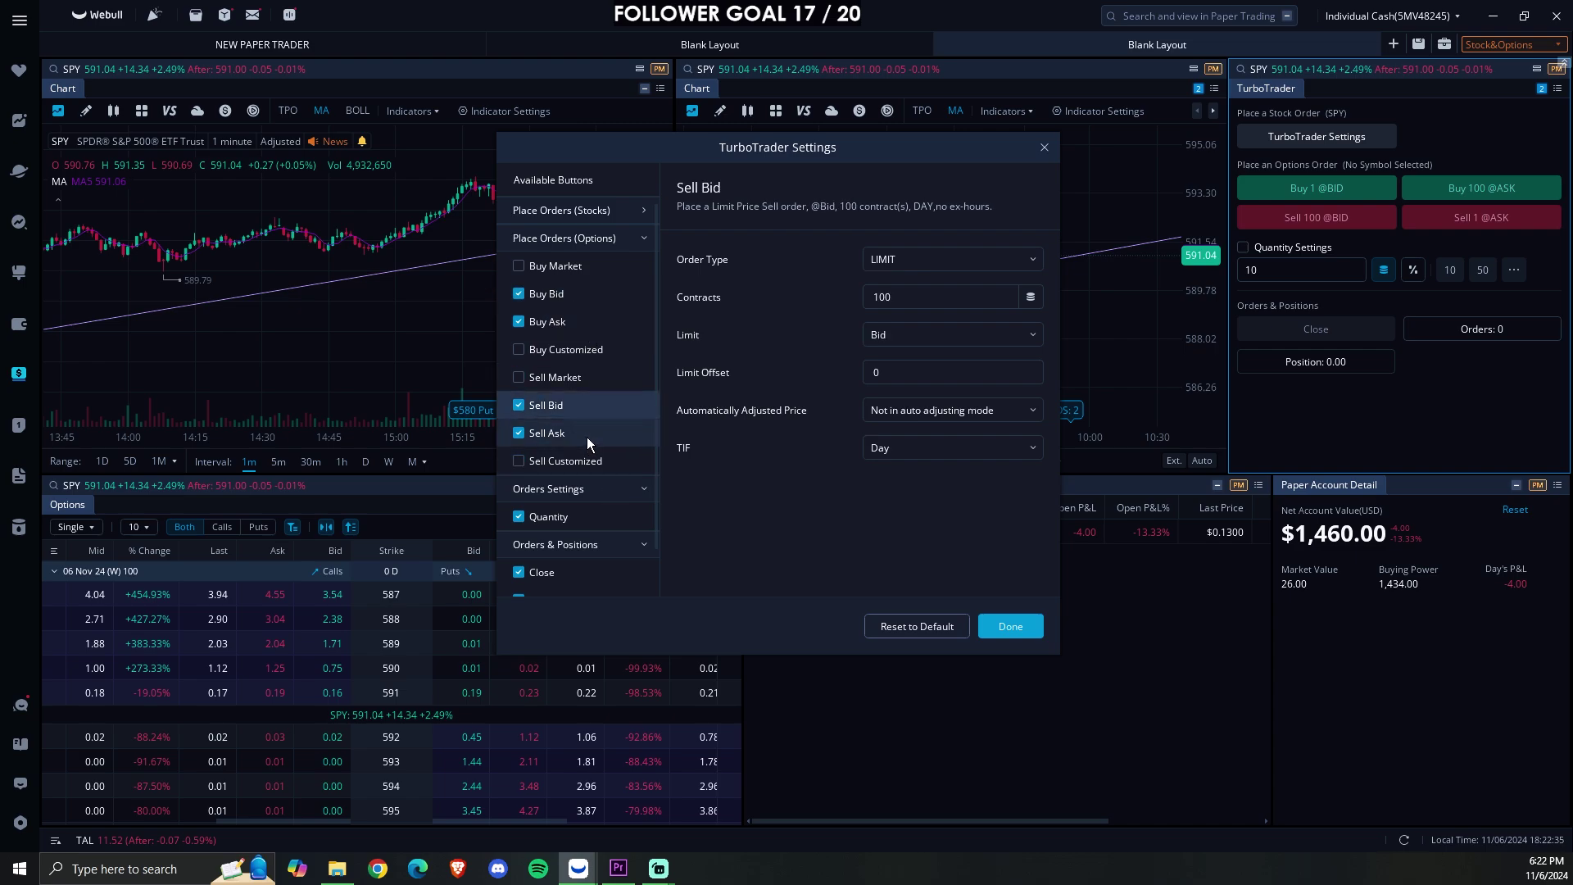
click(587, 436)
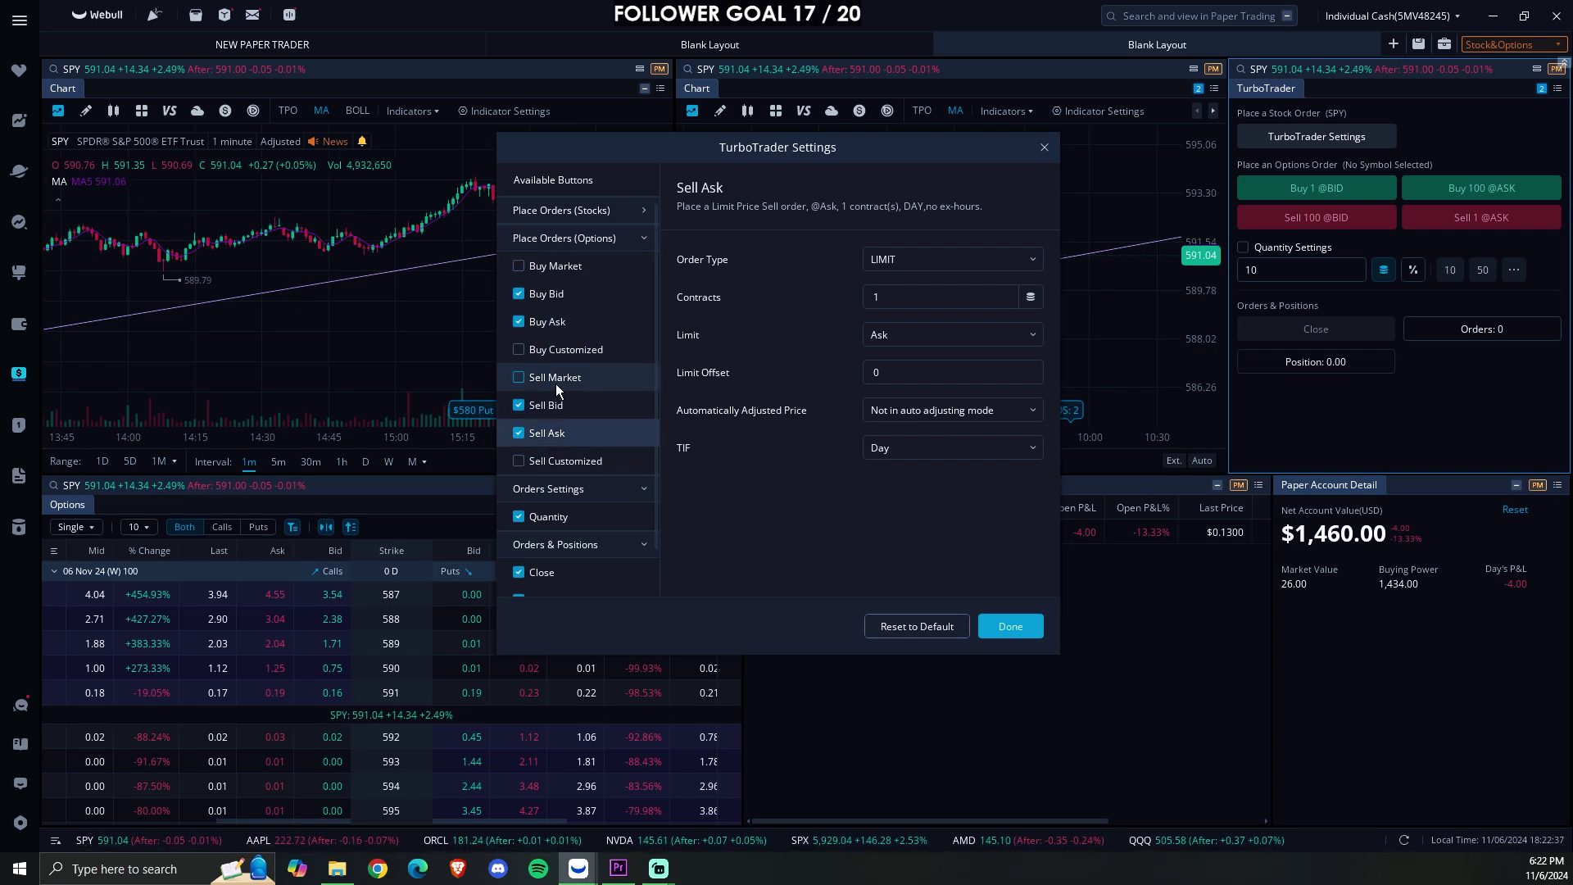
scroll(567, 270, down, 1)
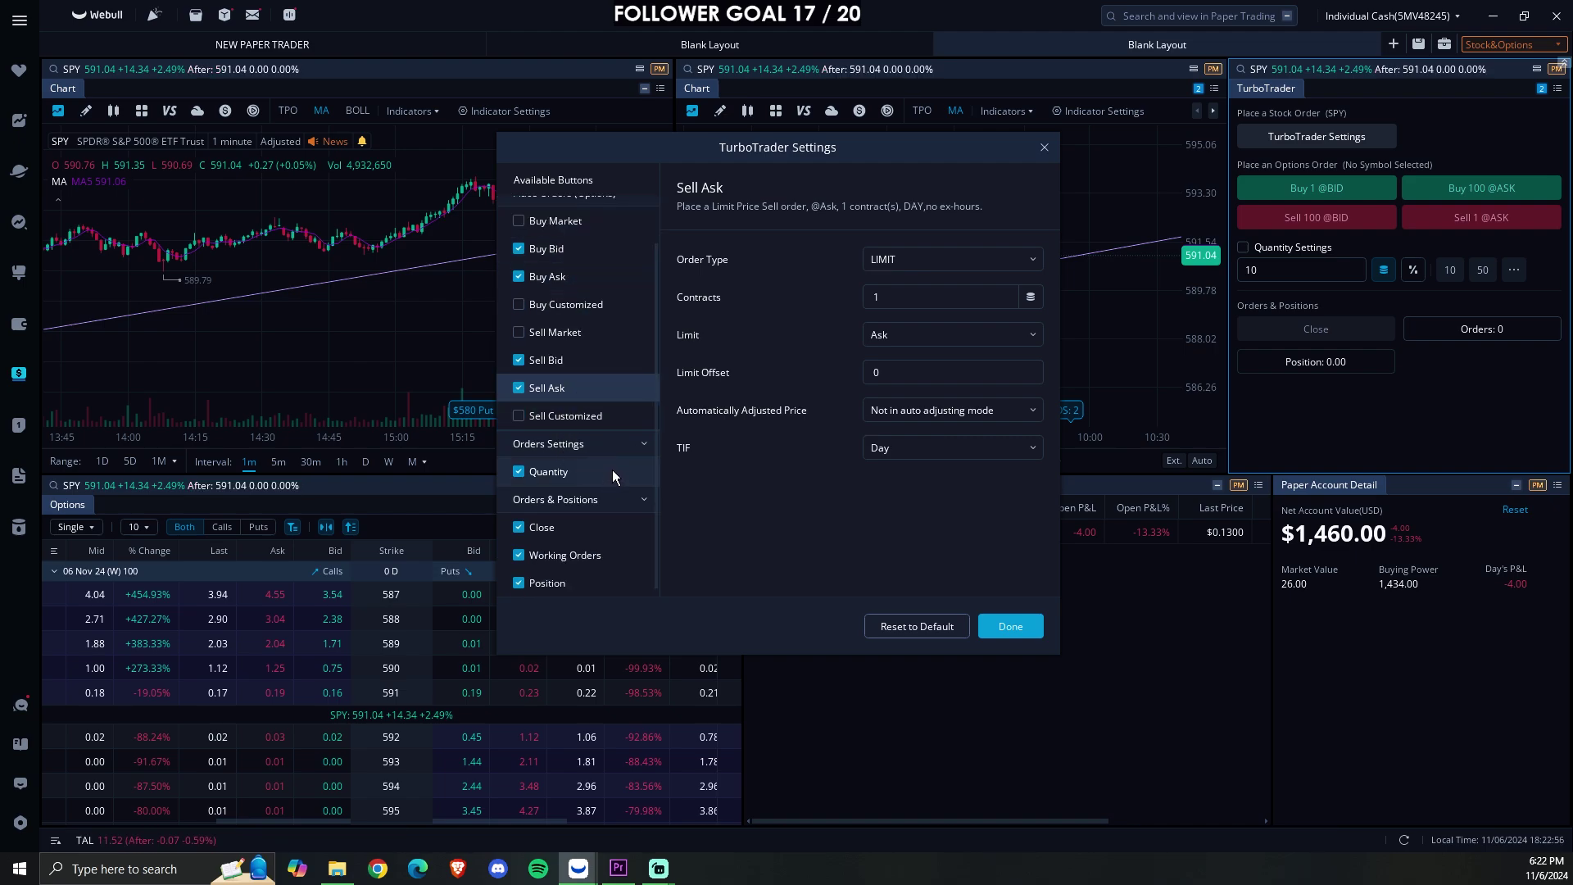
scroll(570, 291, up, 1)
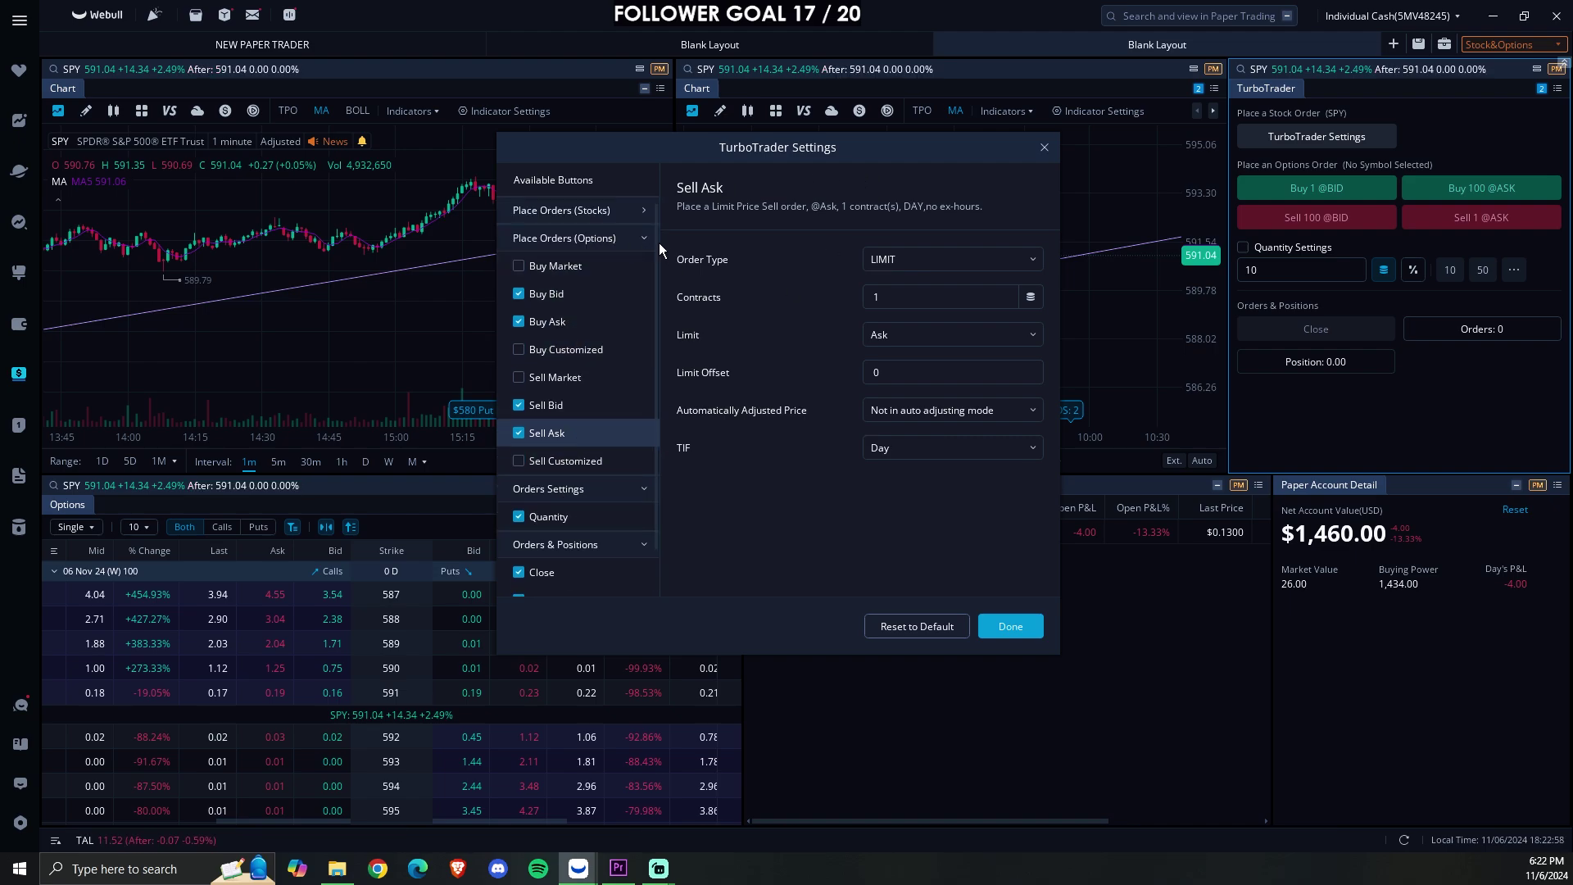
click(654, 239)
- Review the Quantity setting, toggling it off and back on, and reopen Orders and Positions
click(589, 295)
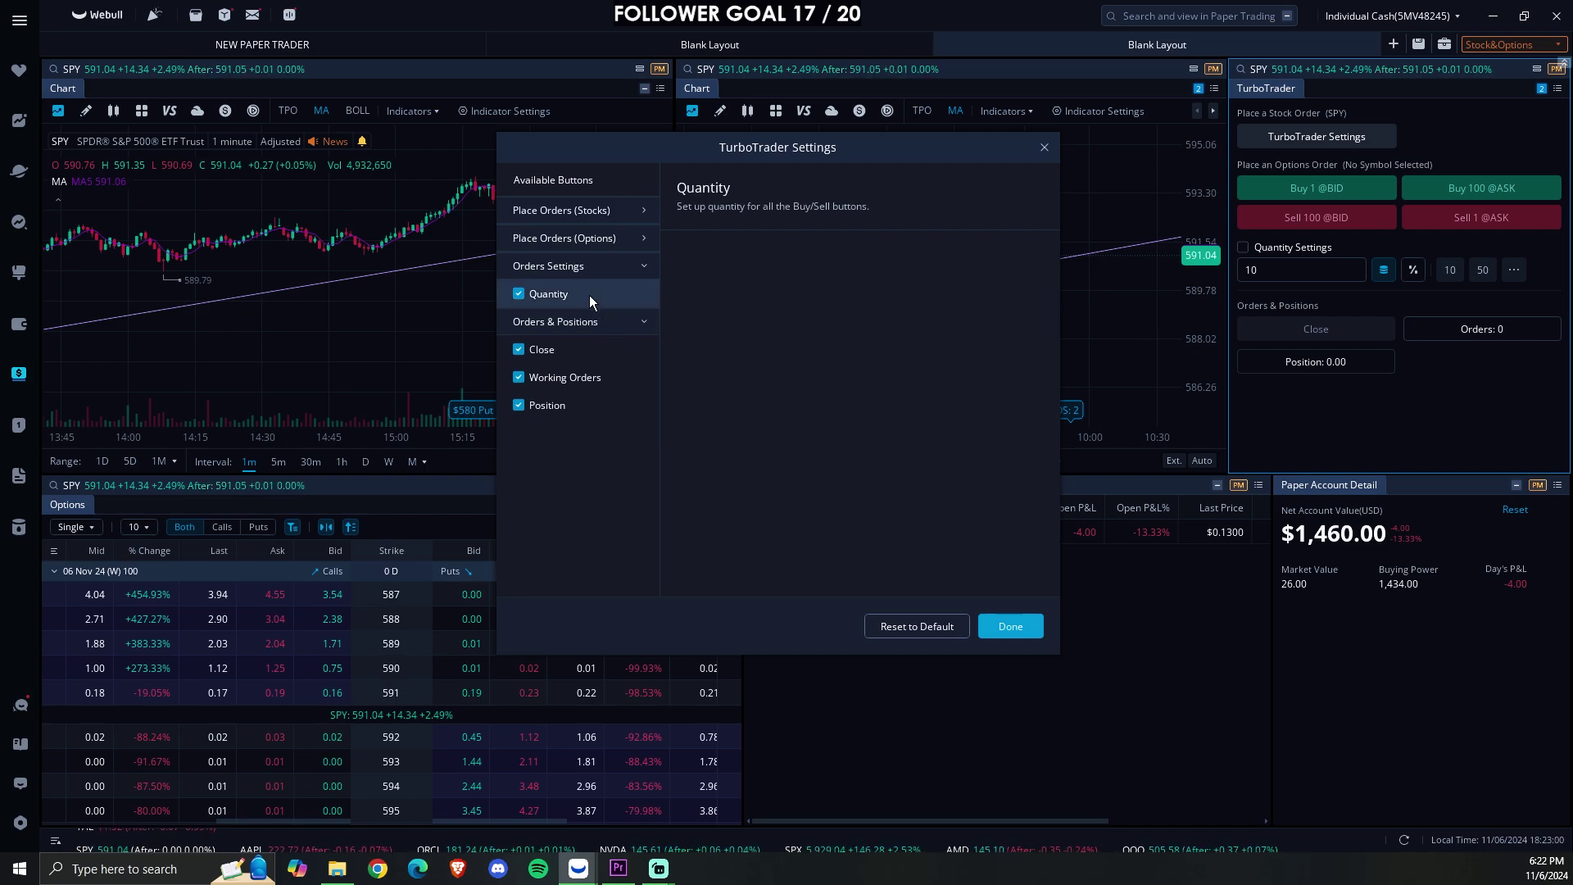
click(521, 295)
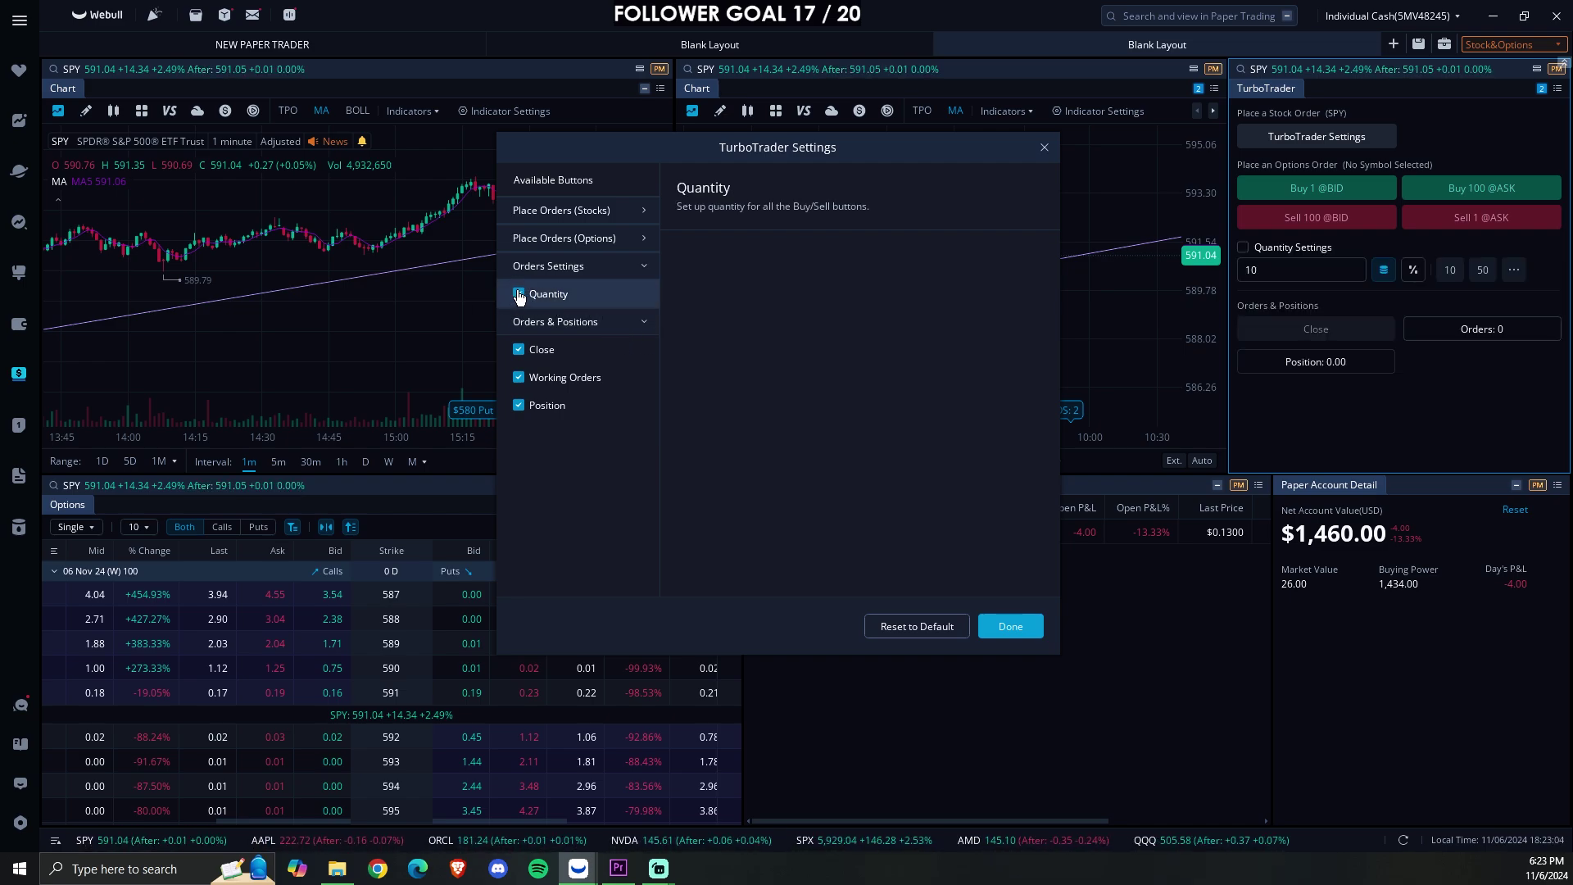
click(590, 321)
click(621, 324)
click(622, 327)
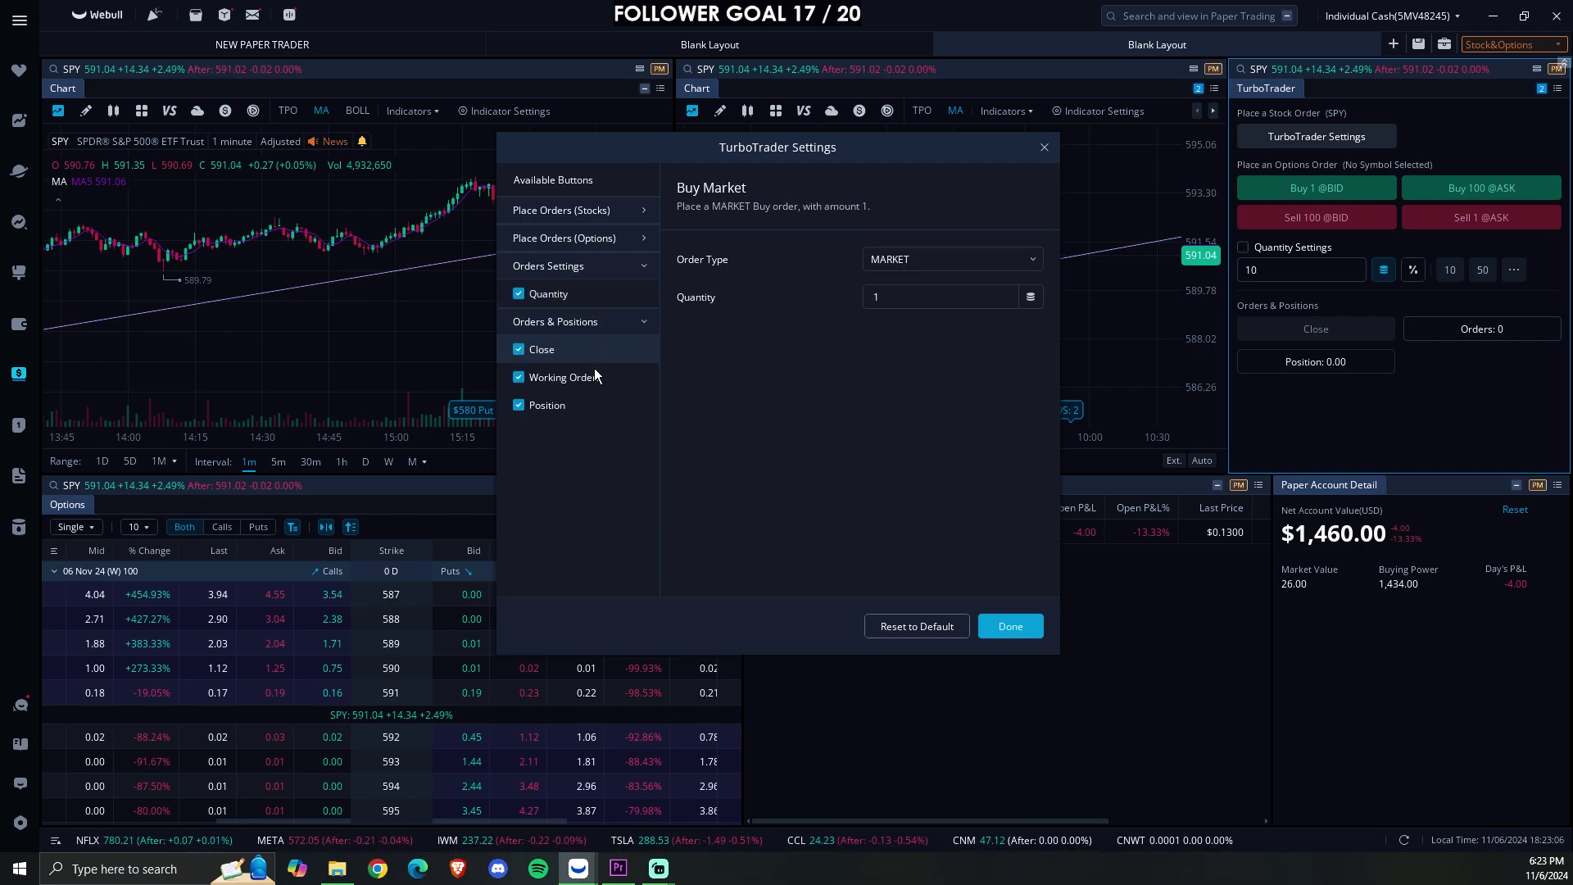
- Toggle the Working Orders, Position and Close buttons off and back on in TurboTrader
click(519, 378)
click(519, 378)
click(519, 378)
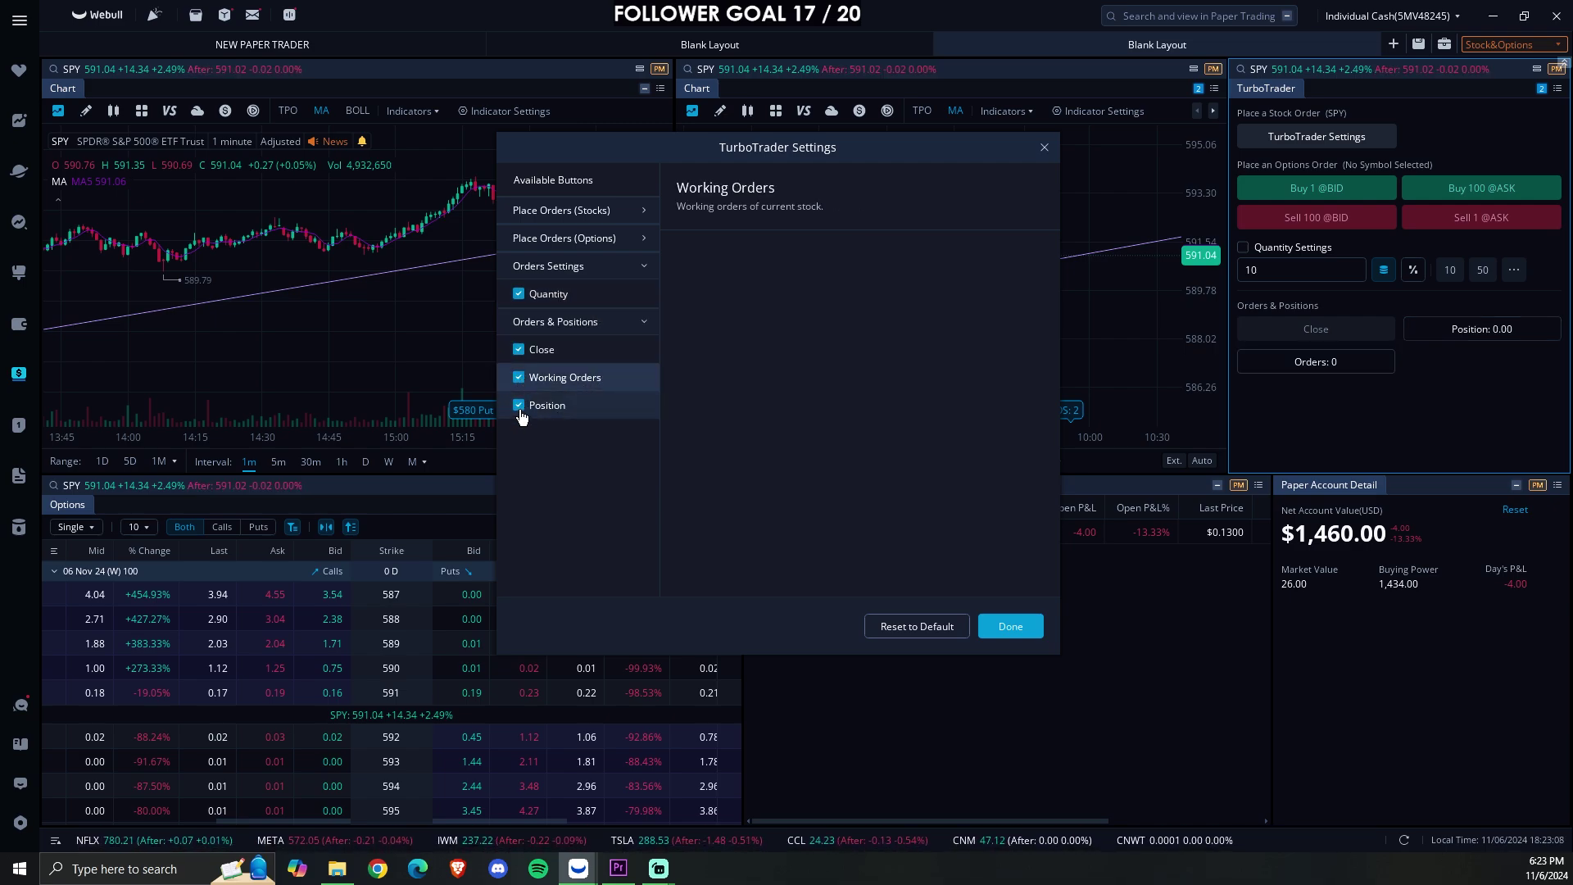
click(520, 407)
click(519, 407)
click(519, 377)
click(519, 378)
click(523, 350)
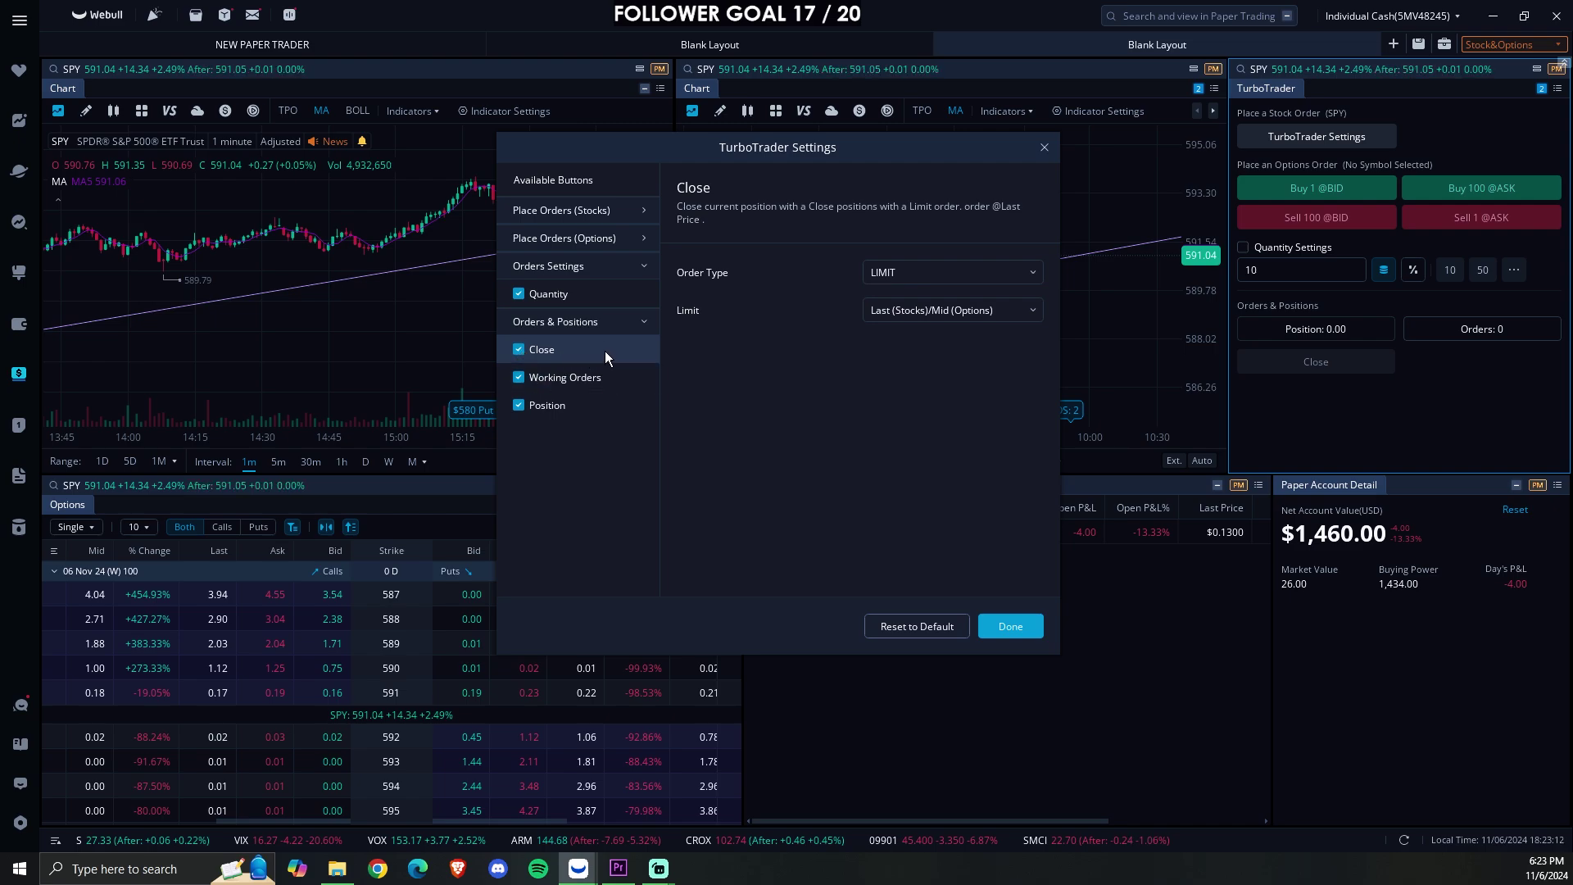
click(520, 350)
click(520, 350)
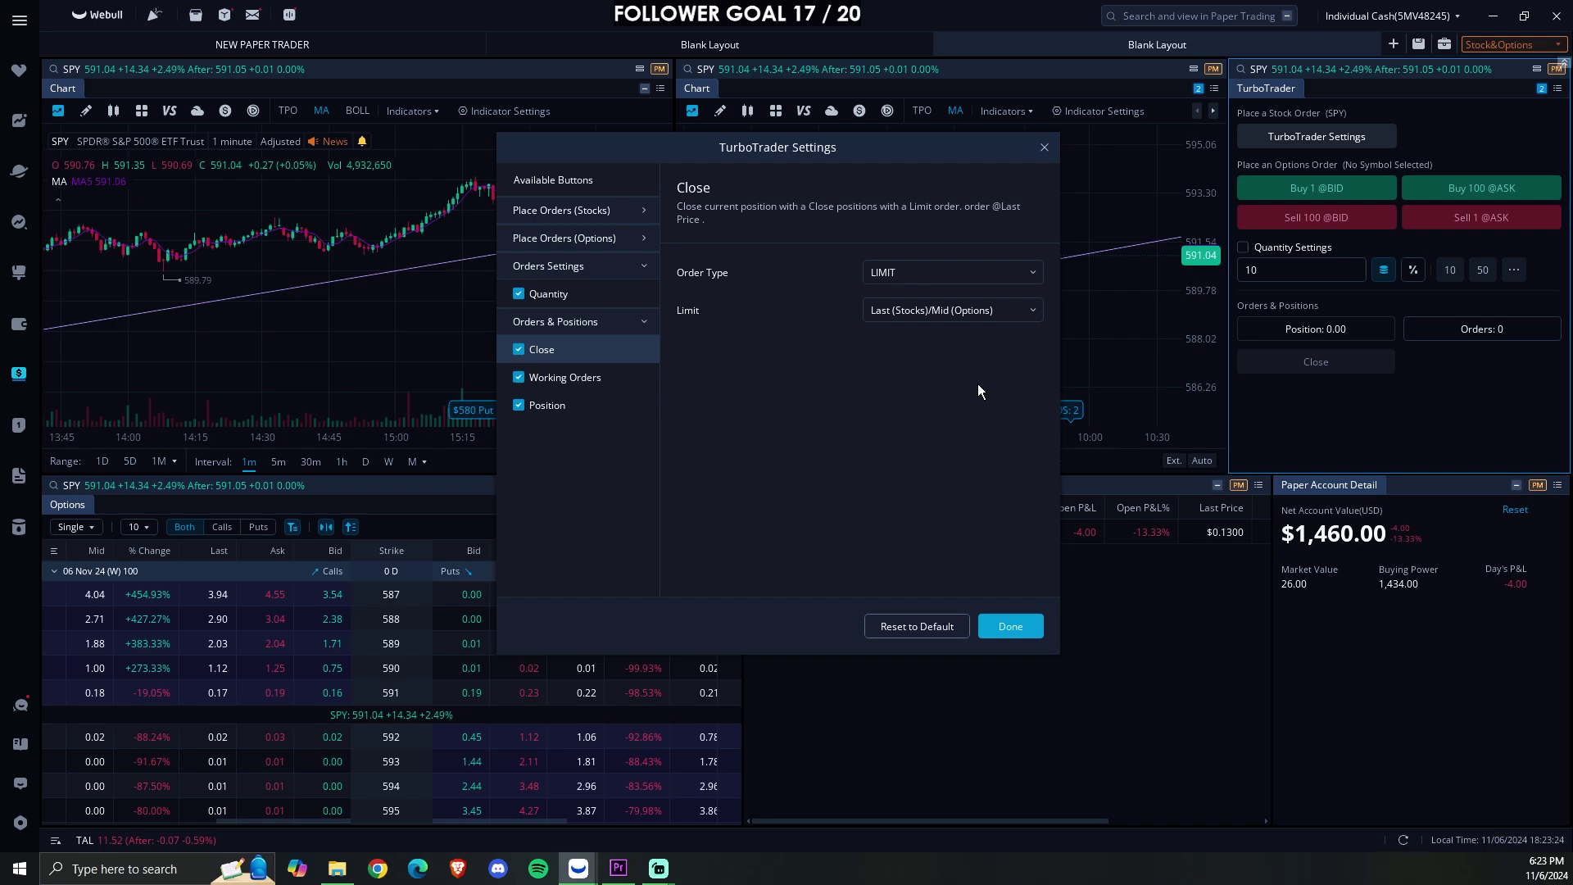
- Keep Close as a LIMIT order at Last (Stocks)/Mid (Options), then view Working Orders and Position
mouse_move(860, 141)
mouse_down()
mouse_move(1088, 344)
mouse_move(872, 151)
mouse_move(863, 160)
mouse_up()
click(939, 286)
click(940, 287)
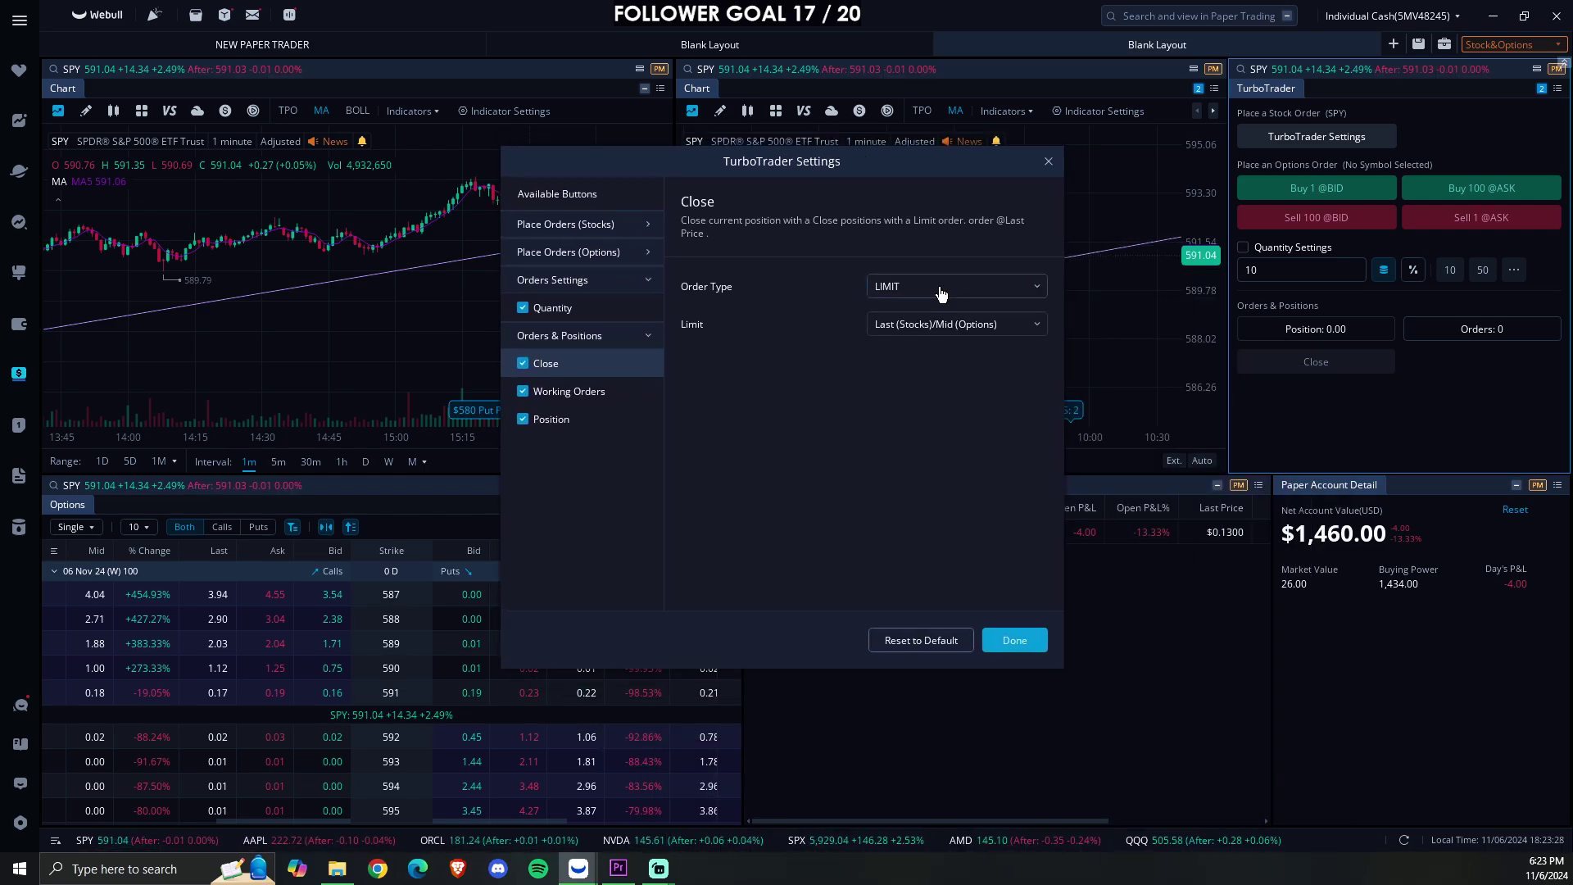
click(932, 328)
click(881, 355)
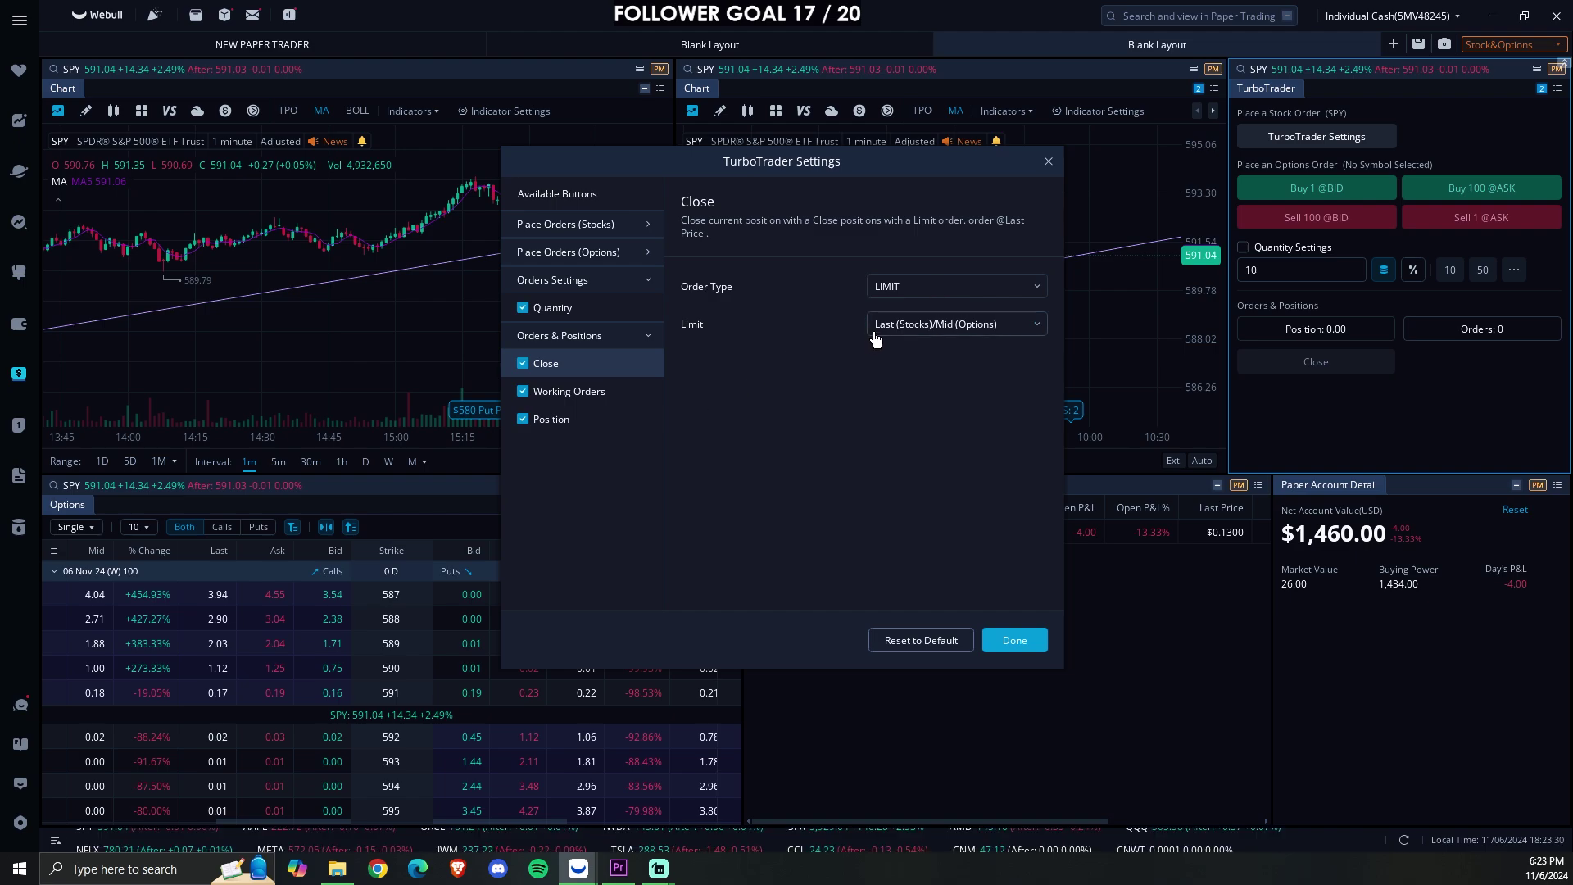
click(629, 392)
click(624, 417)
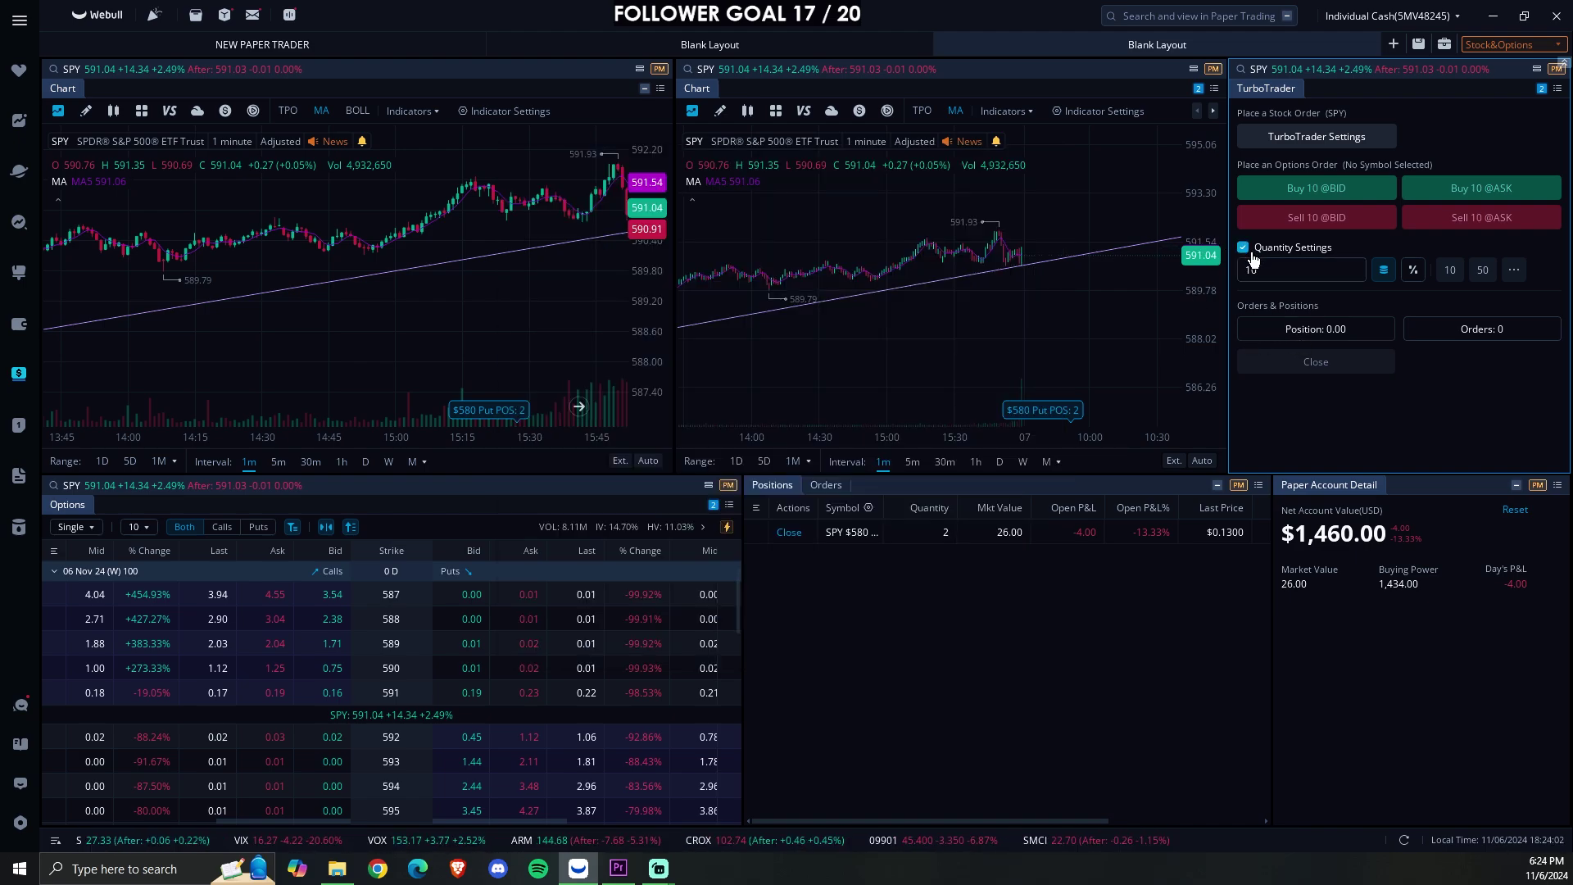
- Set TurboTrader's order quantity to 5 shares after trying 3 and the % sizing toggle
click(1276, 273)
click(1359, 277)
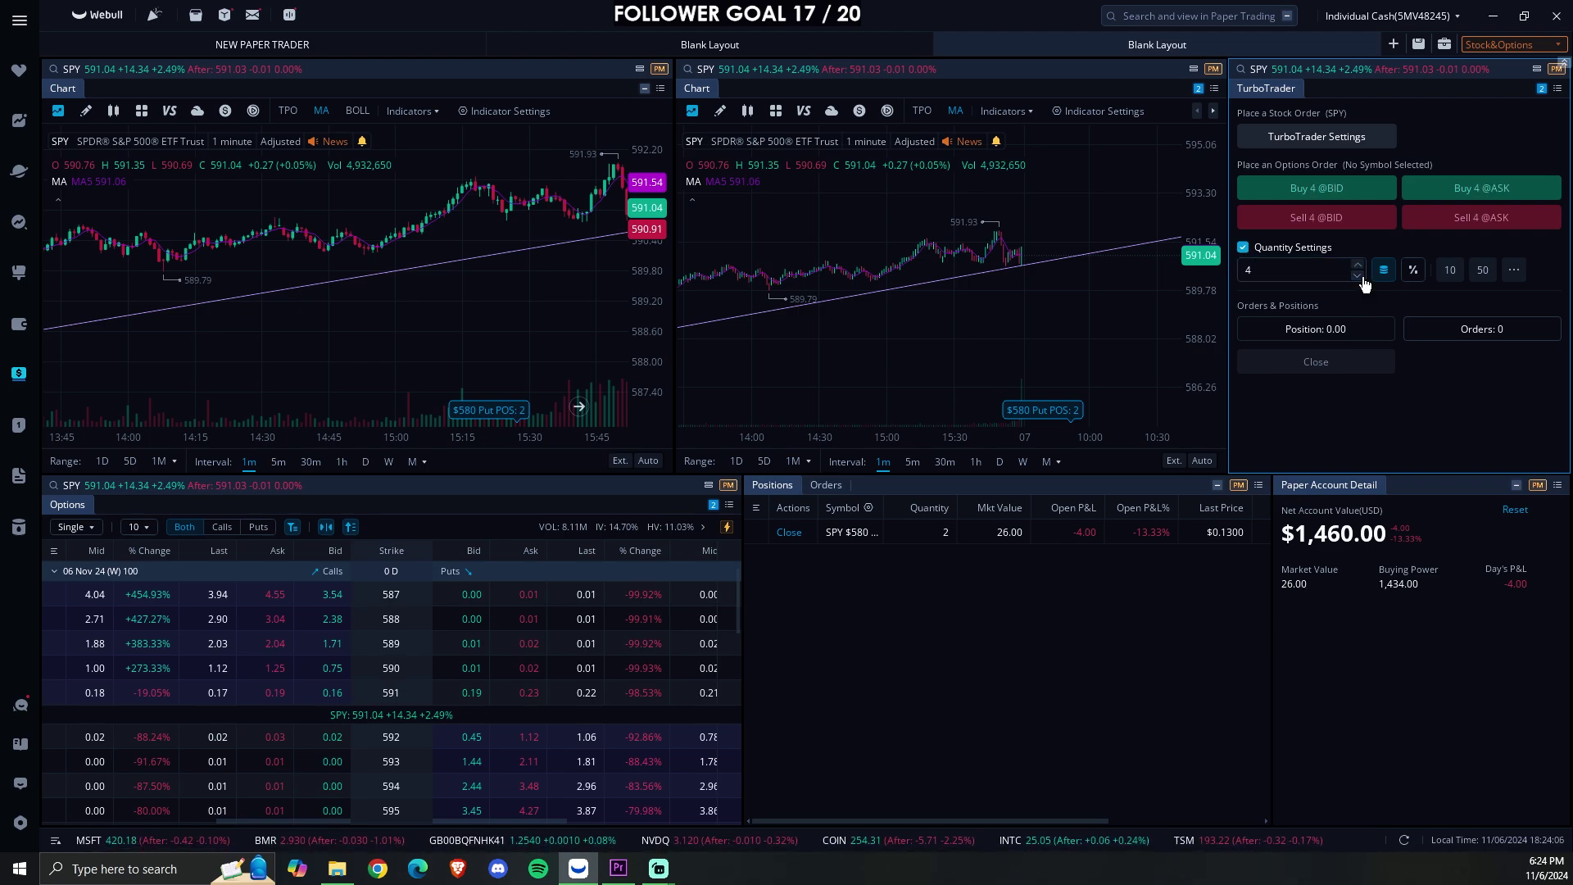
click(1361, 270)
click(1358, 267)
click(1357, 267)
click(1358, 266)
click(1303, 264)
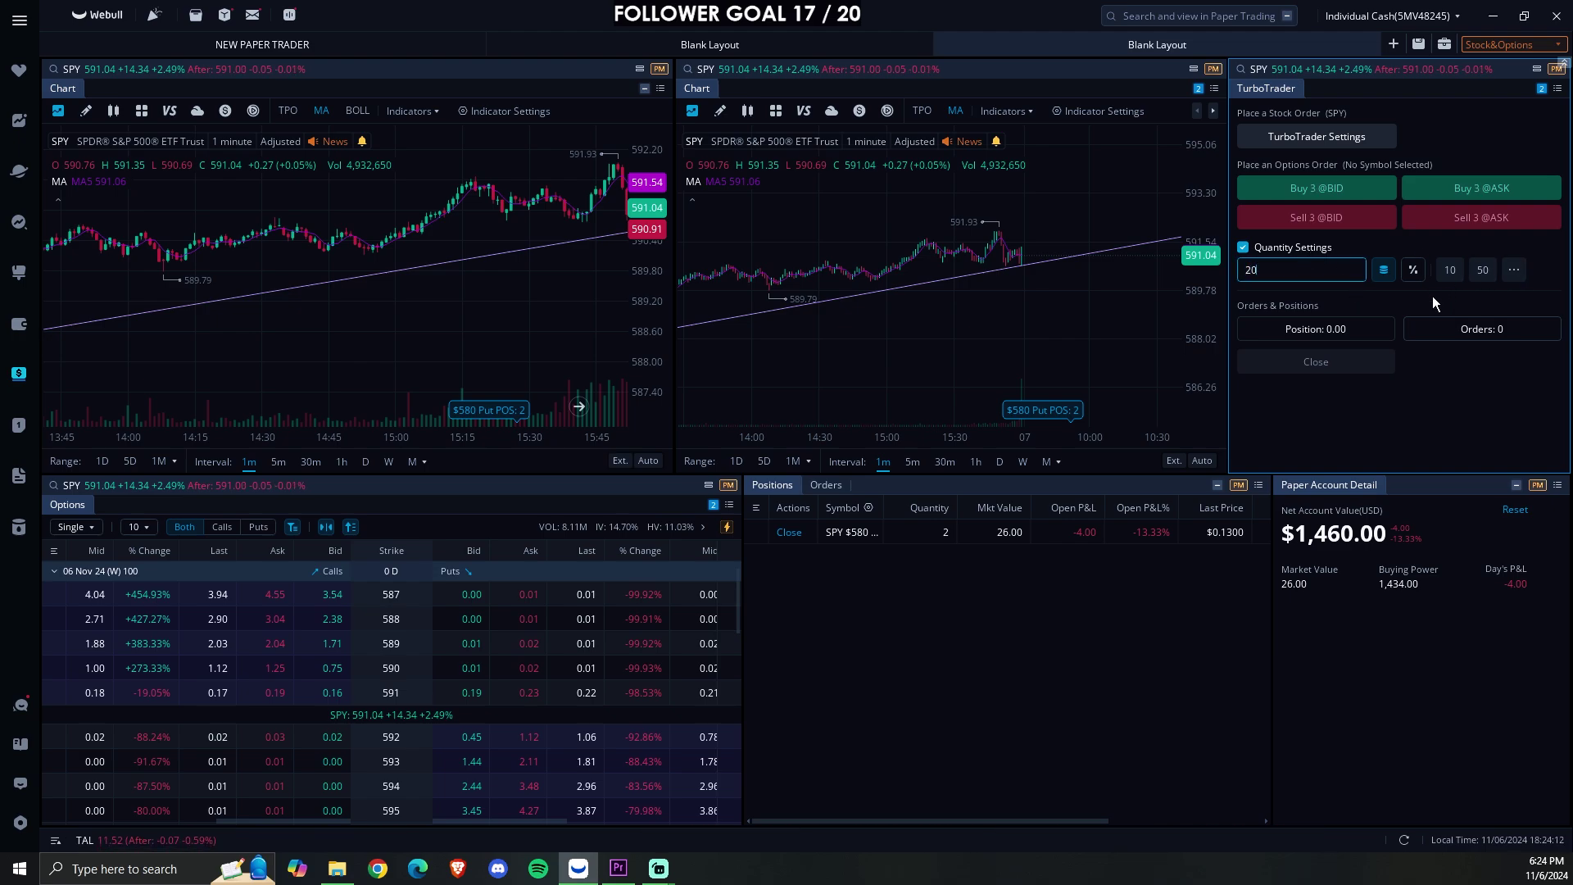
click(1415, 273)
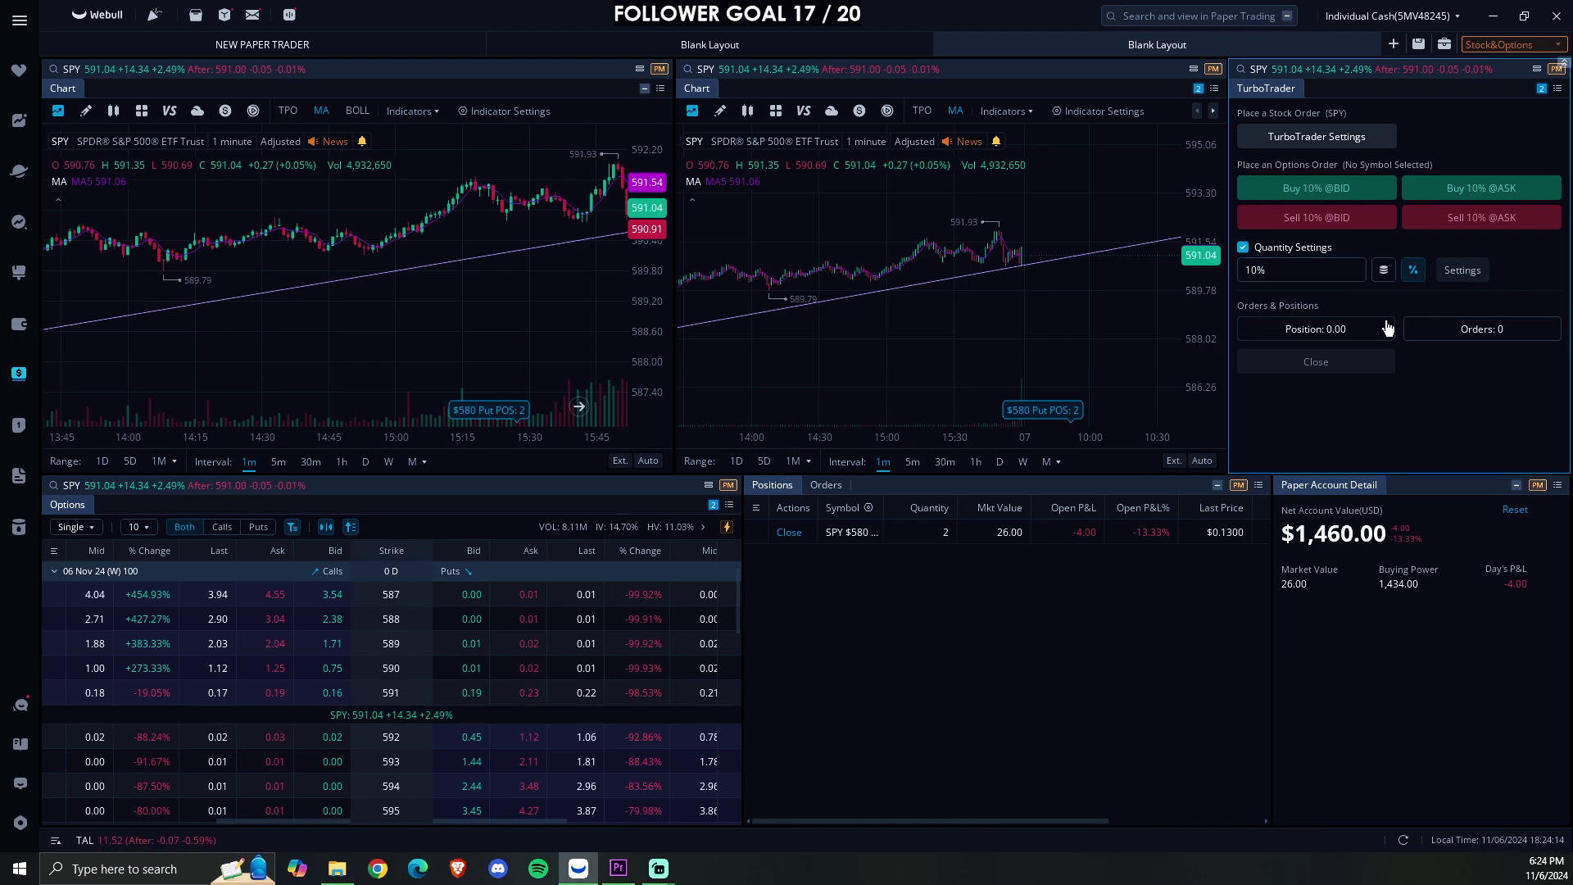
click(1384, 271)
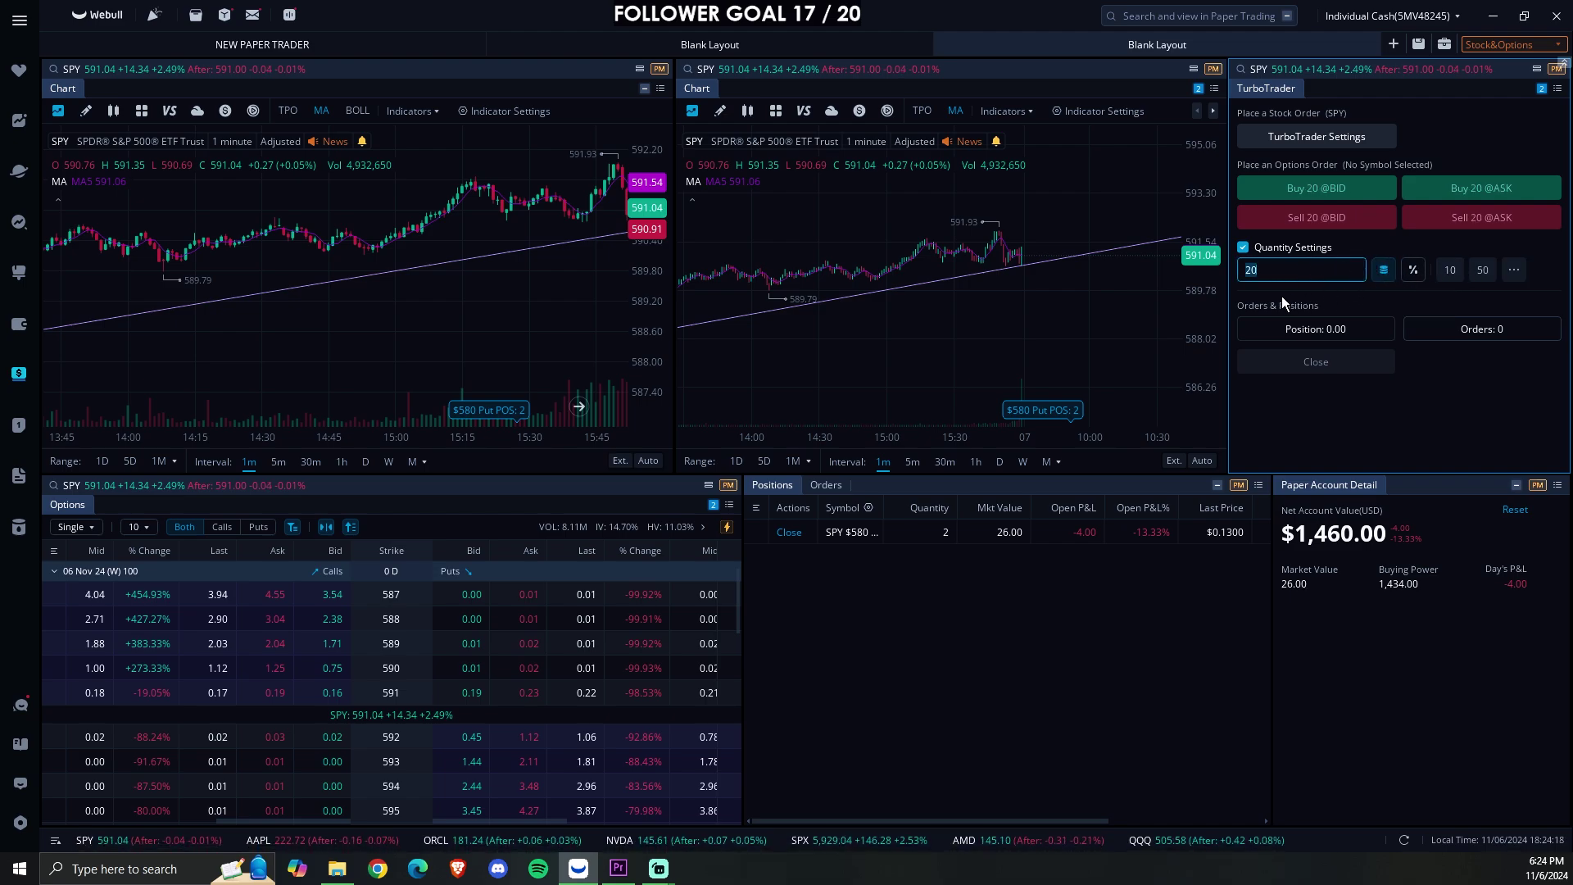
click(1408, 301)
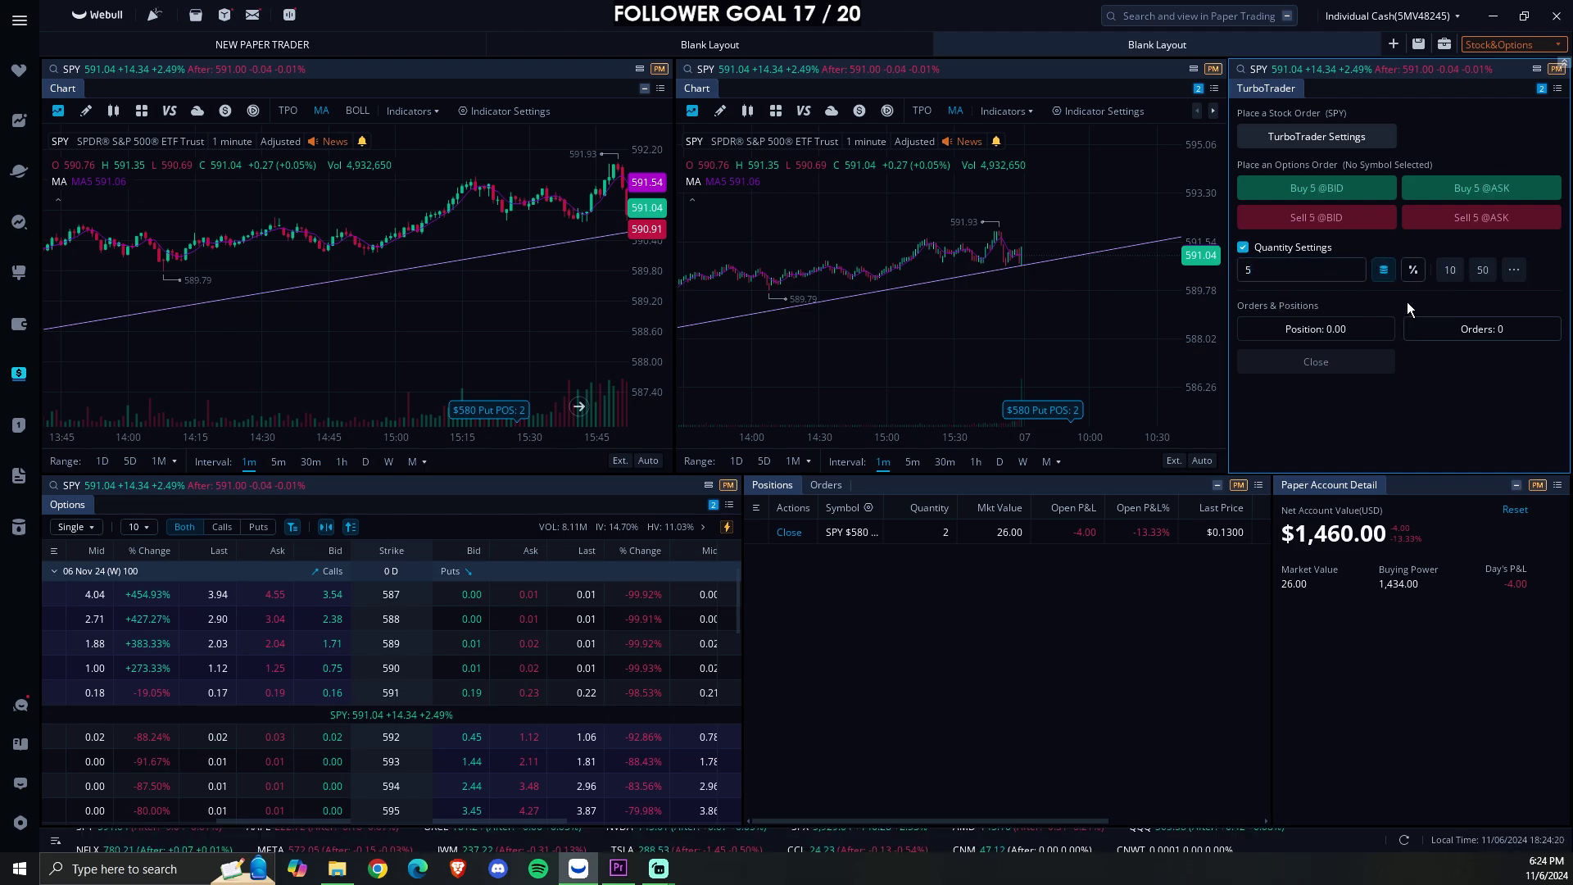
click(1302, 277)
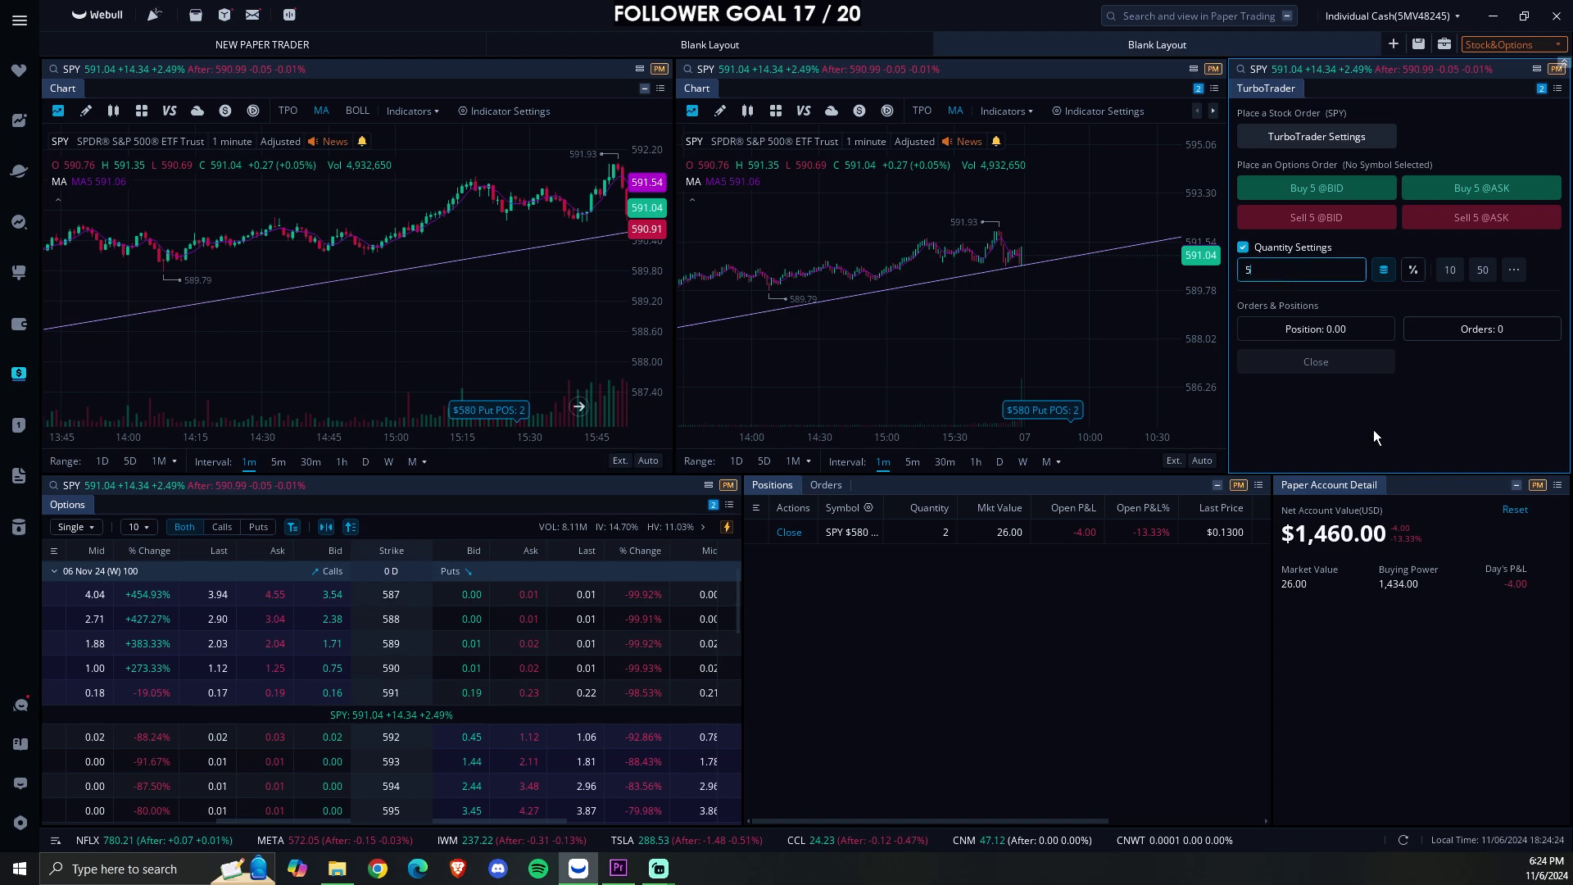
click(1397, 300)
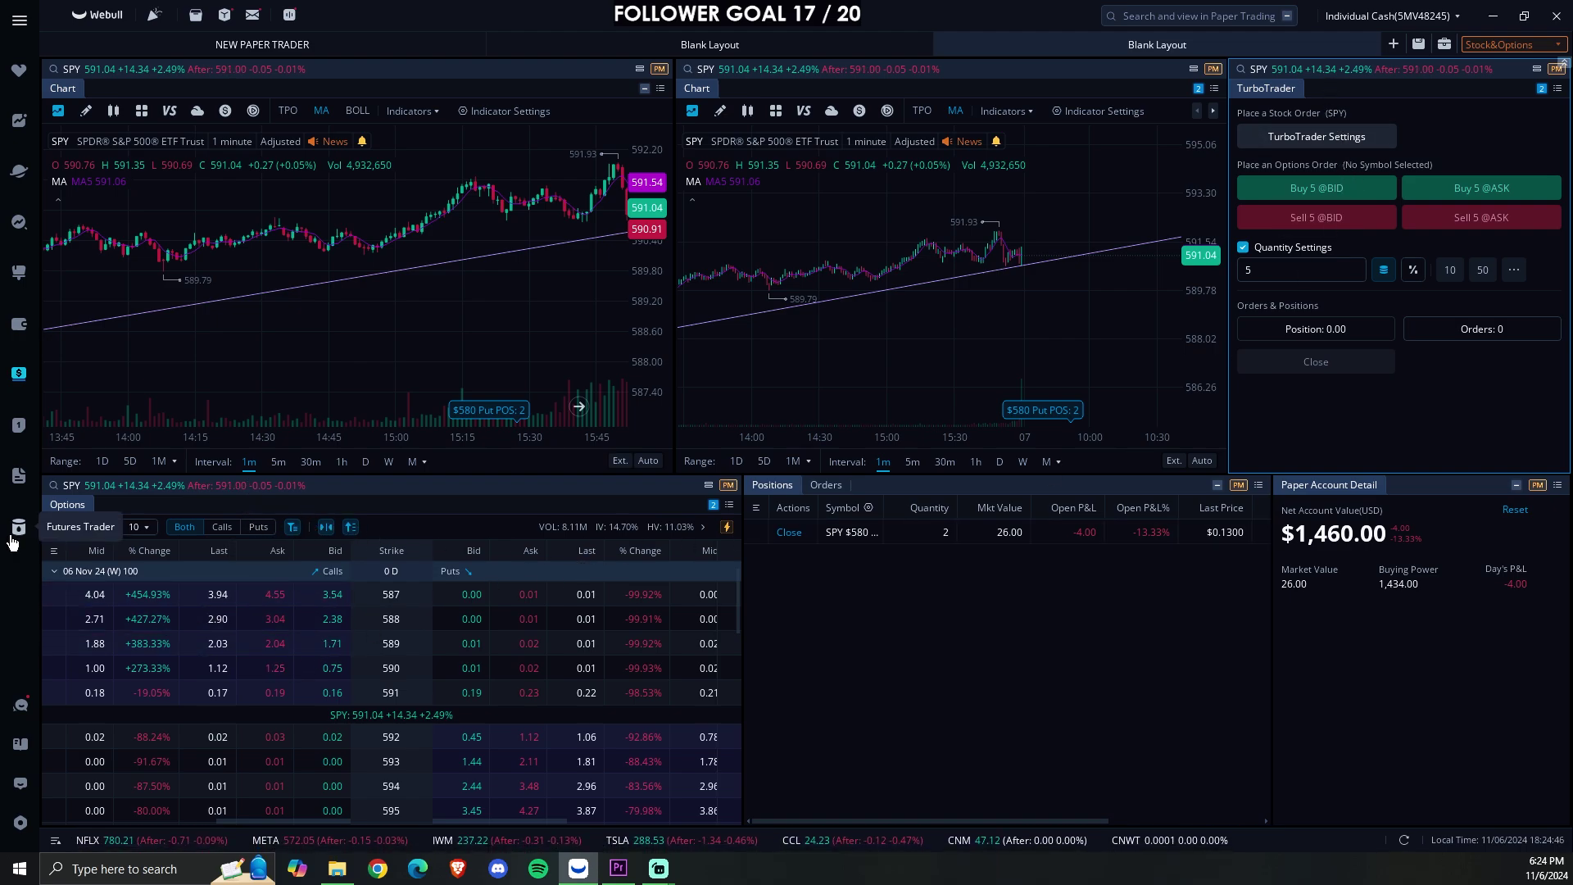
- Remove Gamma, Last, Mid, % Change and Impl Vol from the option chain columns, adding Volume
click(47, 554)
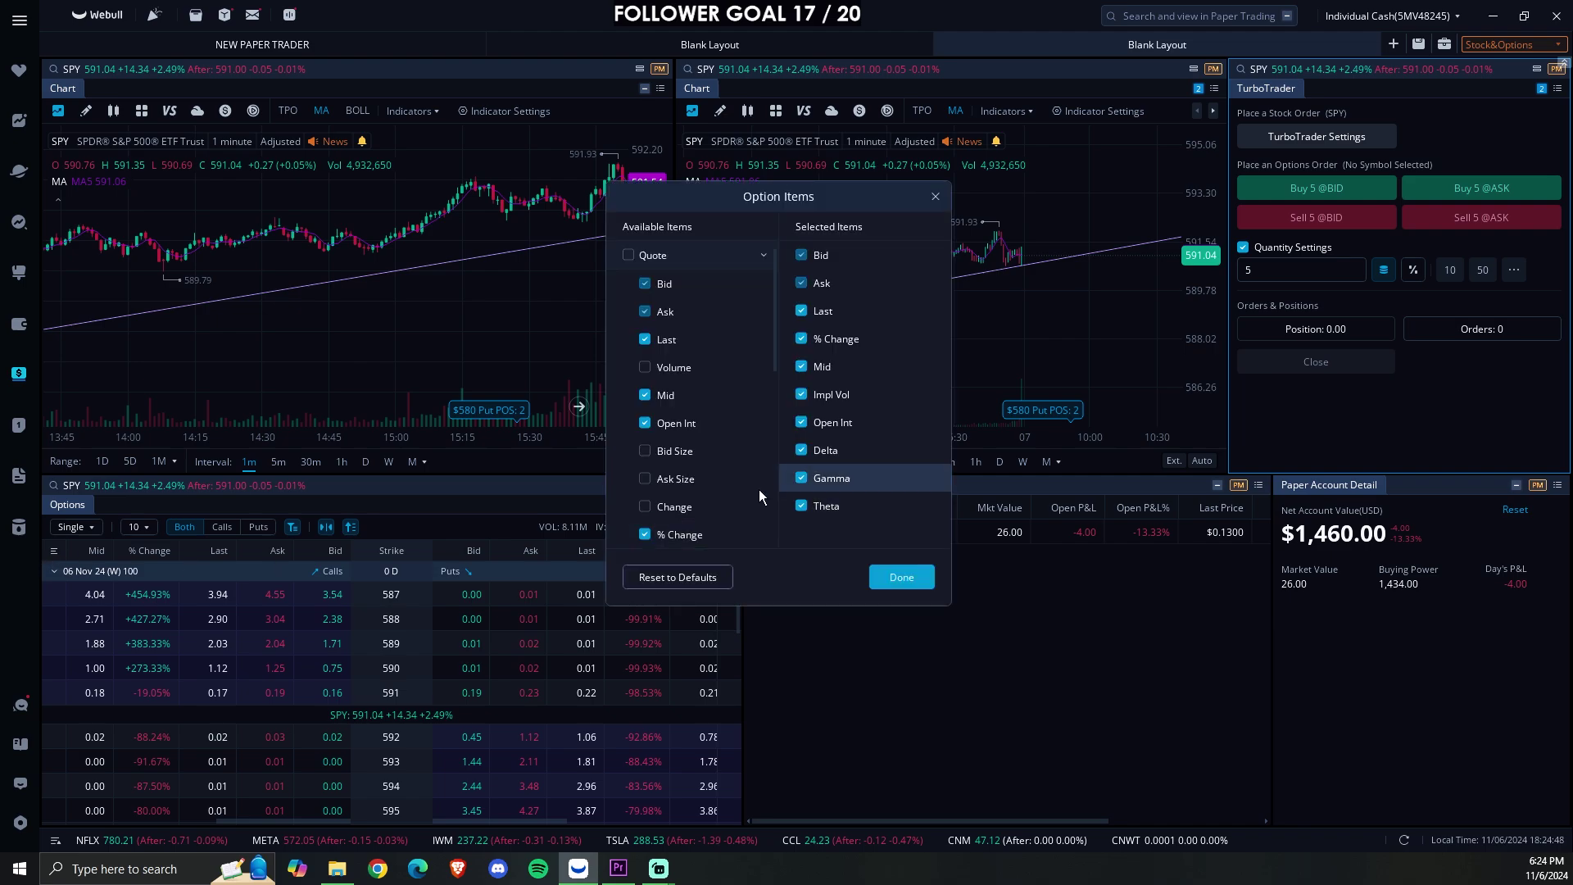
scroll(682, 492, down, 3)
scroll(690, 467, up, 3)
scroll(704, 451, down, 5)
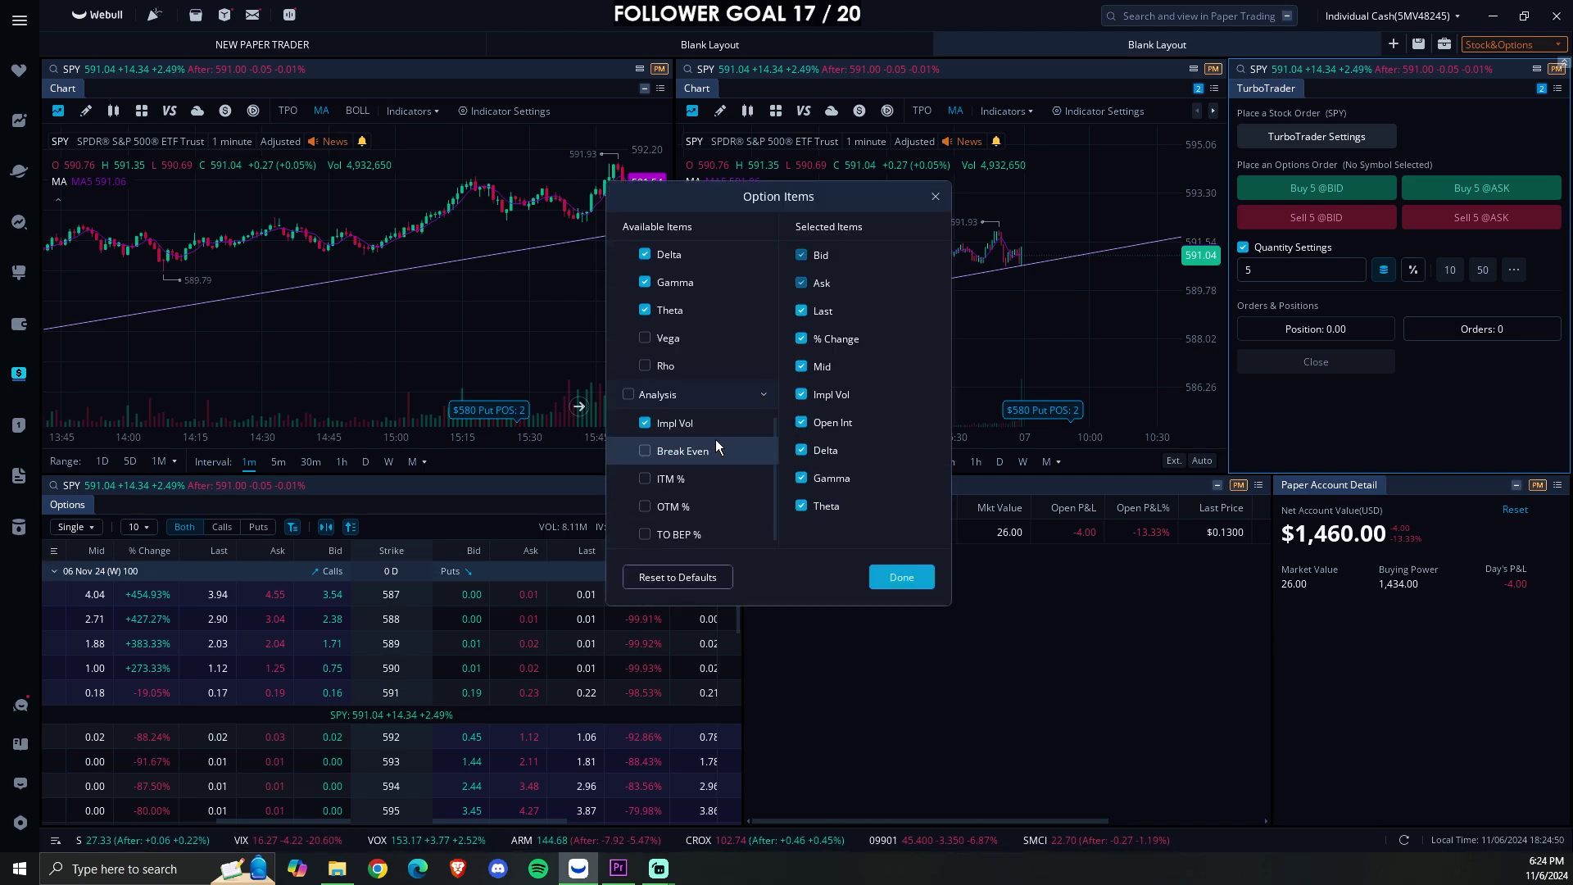
scroll(713, 426, up, 1)
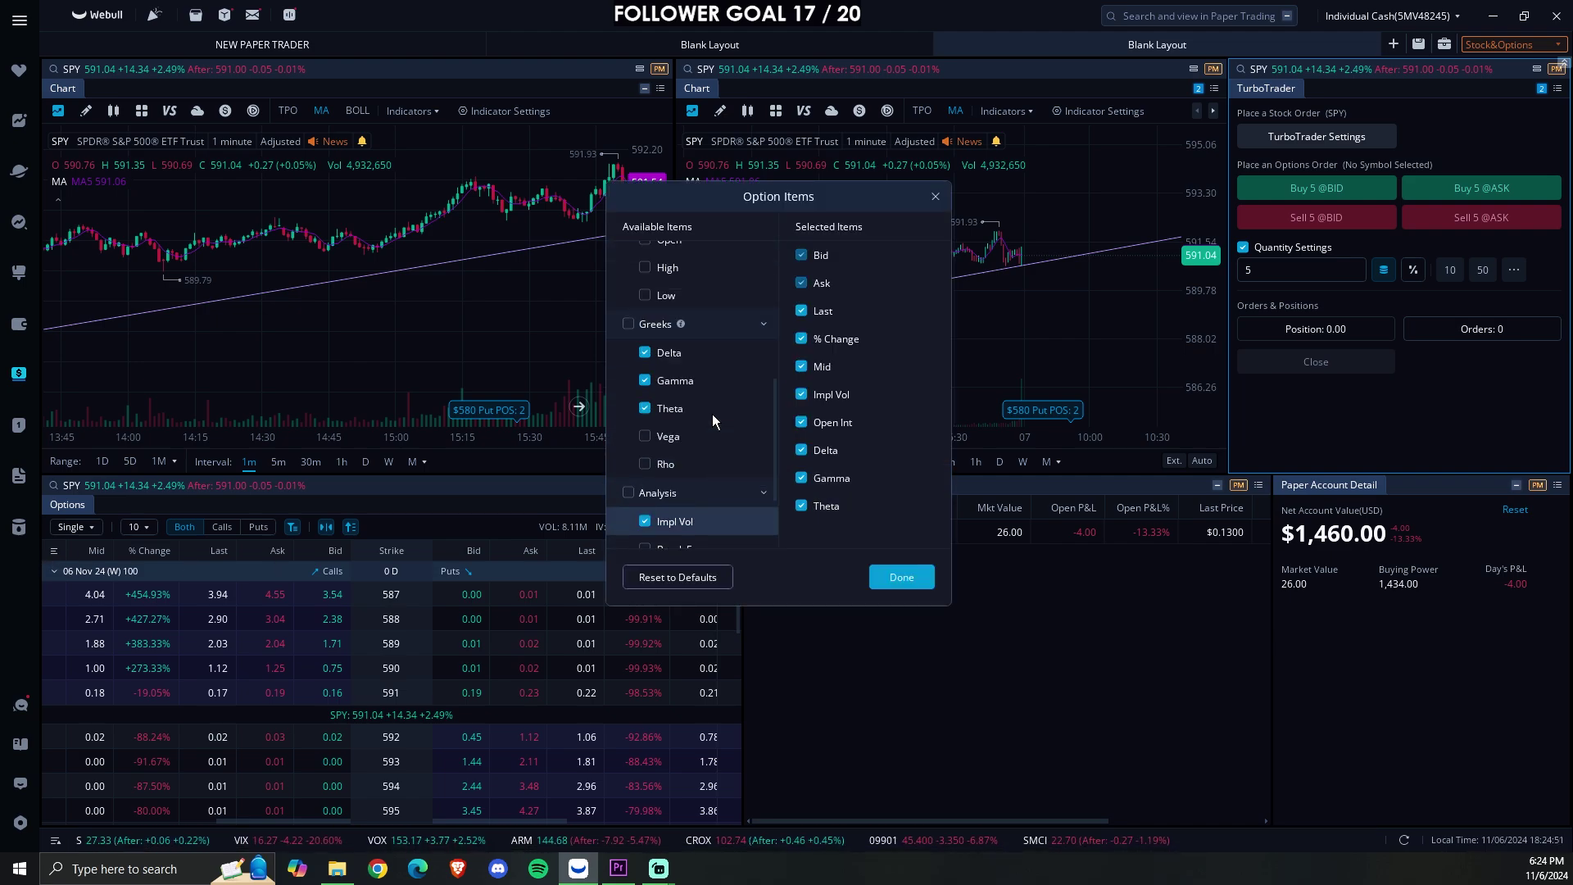
click(644, 381)
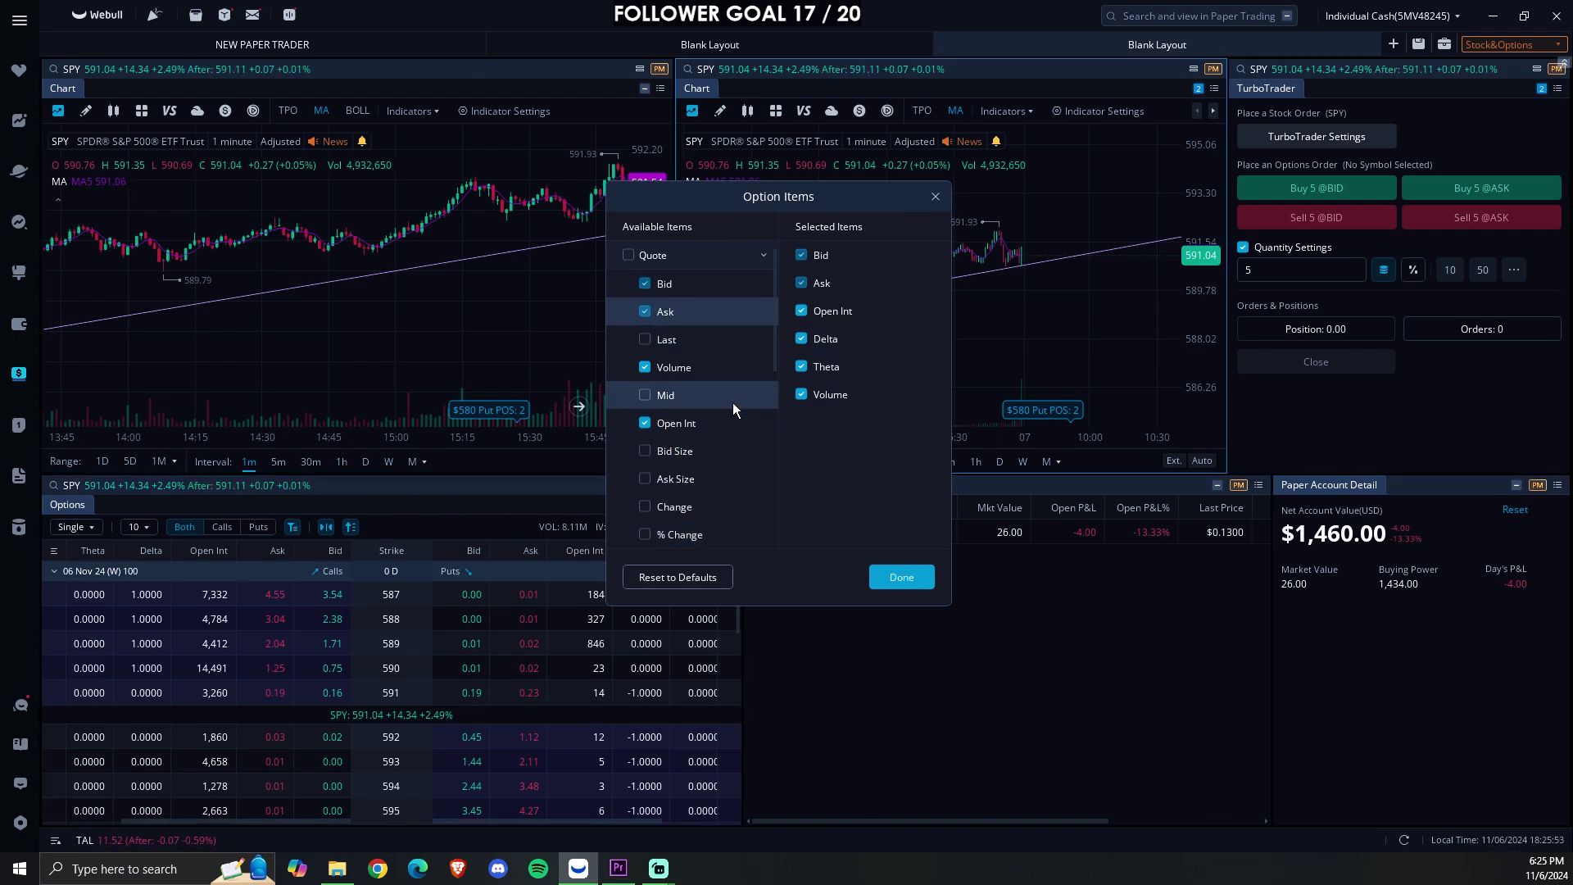
scroll(696, 425, down, 3)
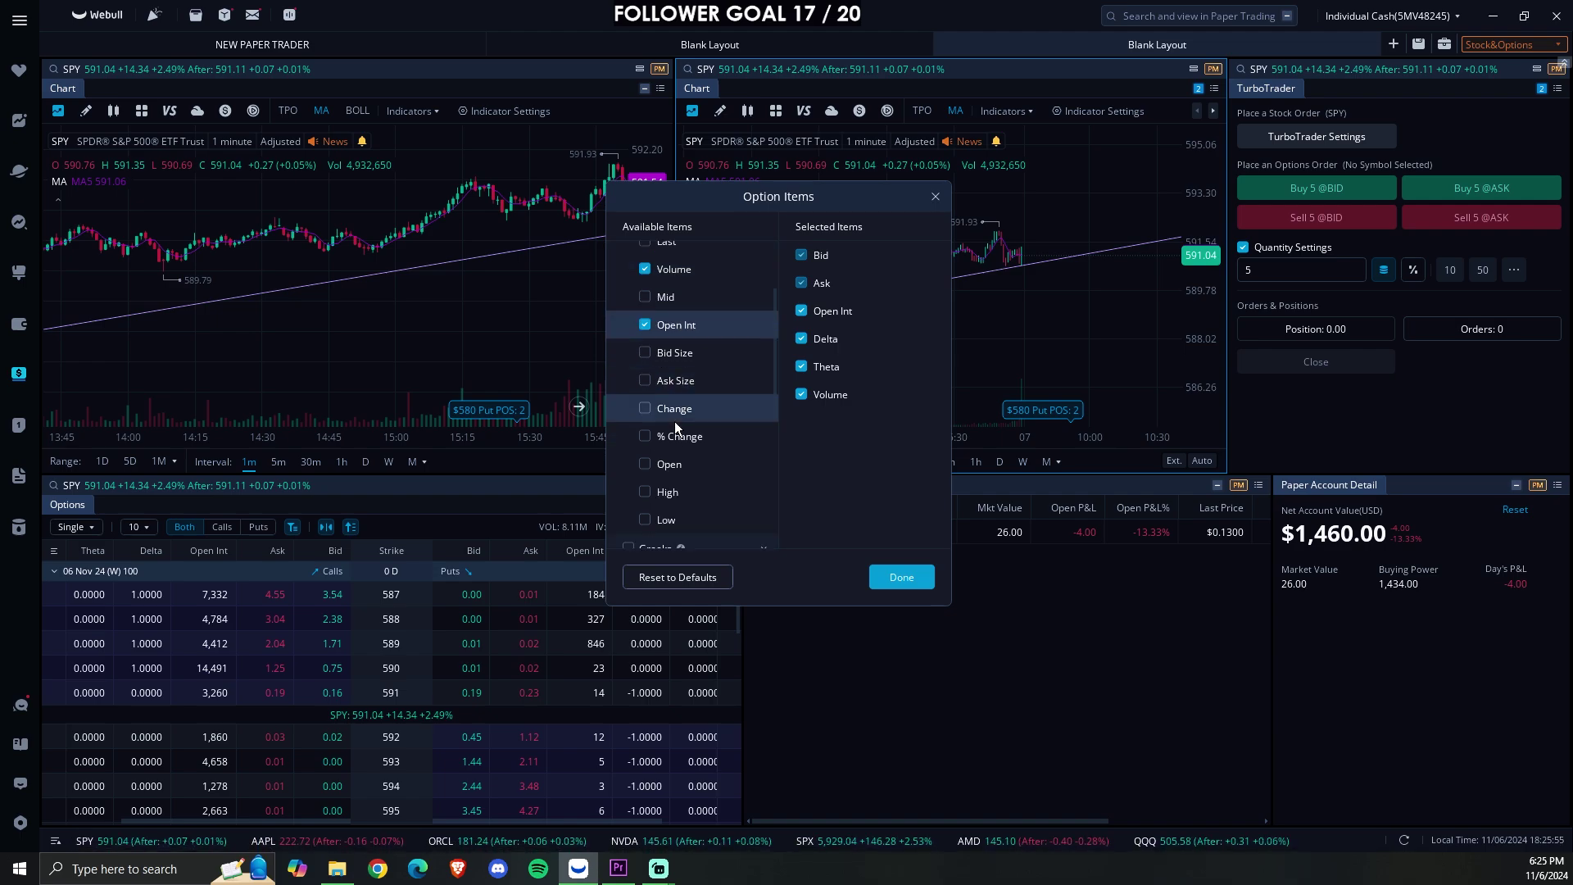
scroll(675, 422, down, 5)
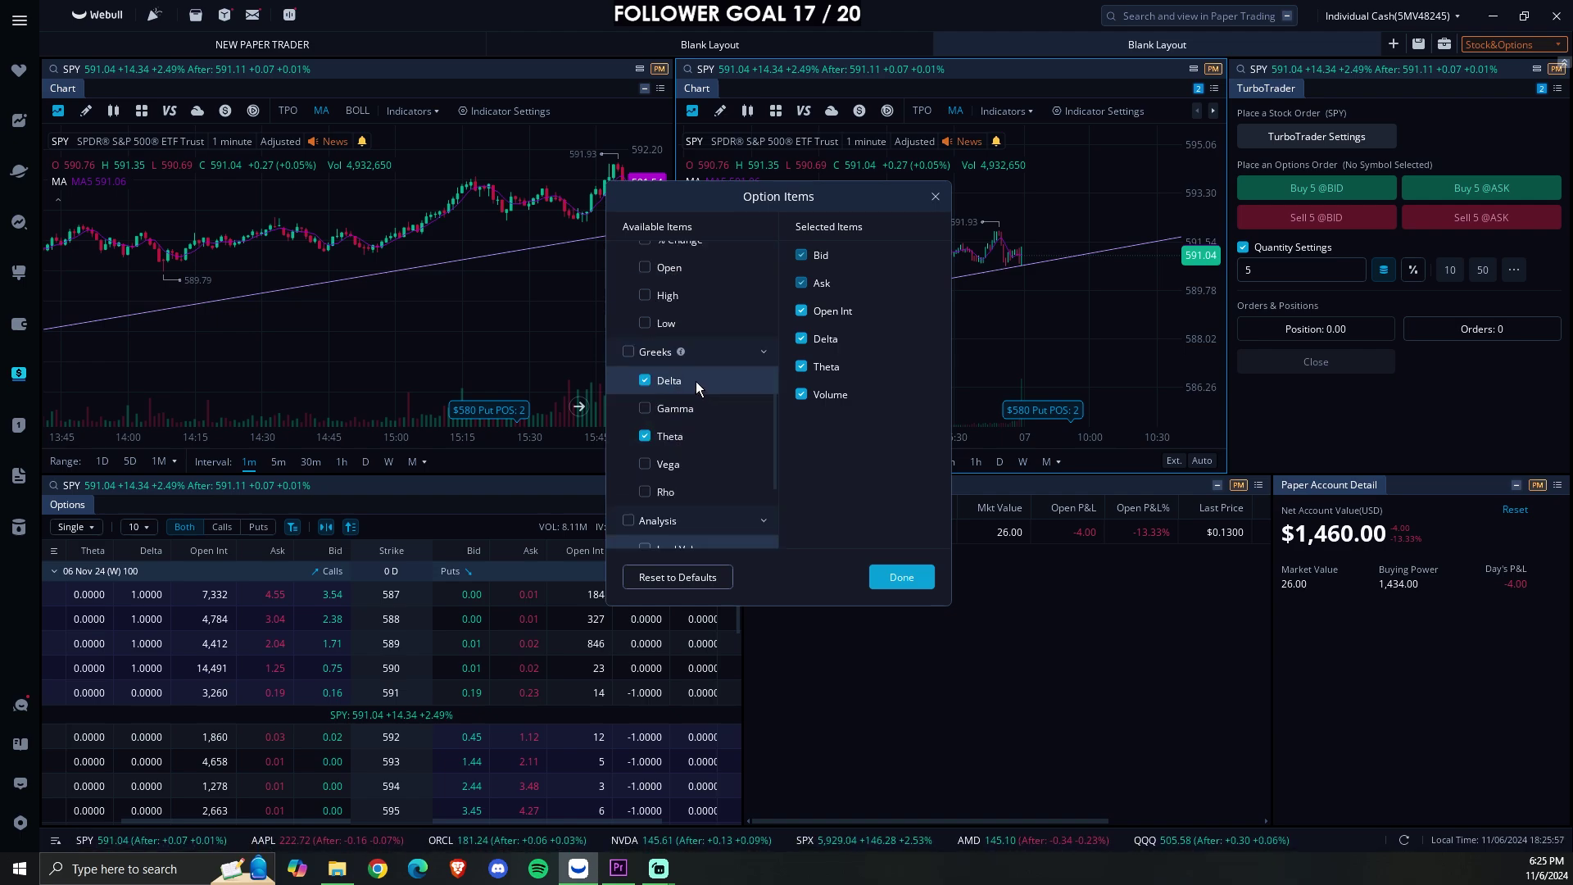
scroll(685, 459, down, 3)
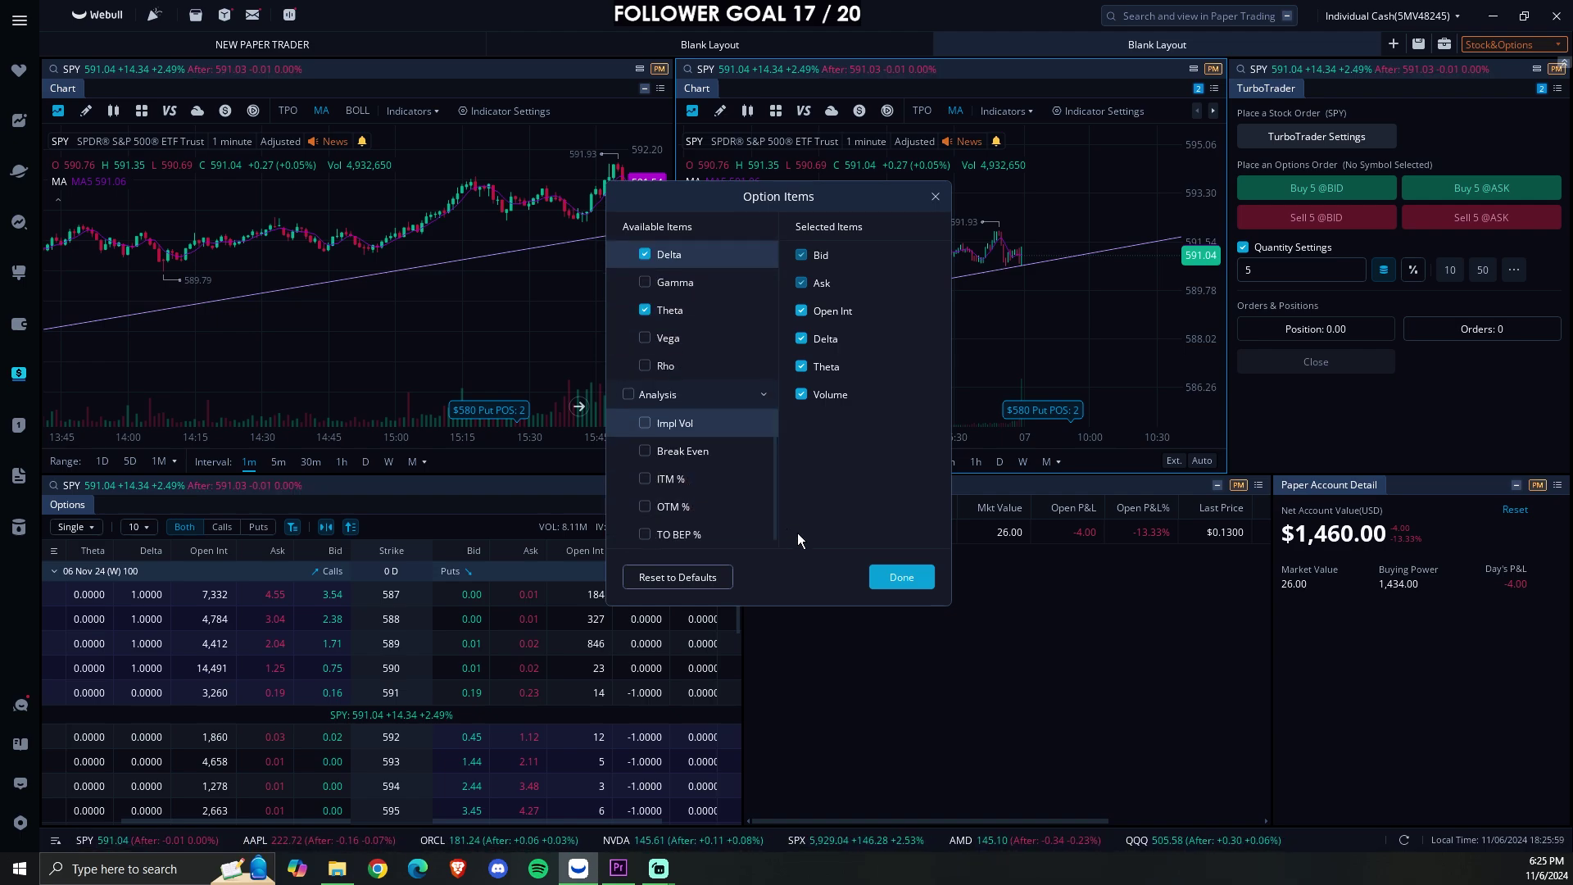
click(899, 579)
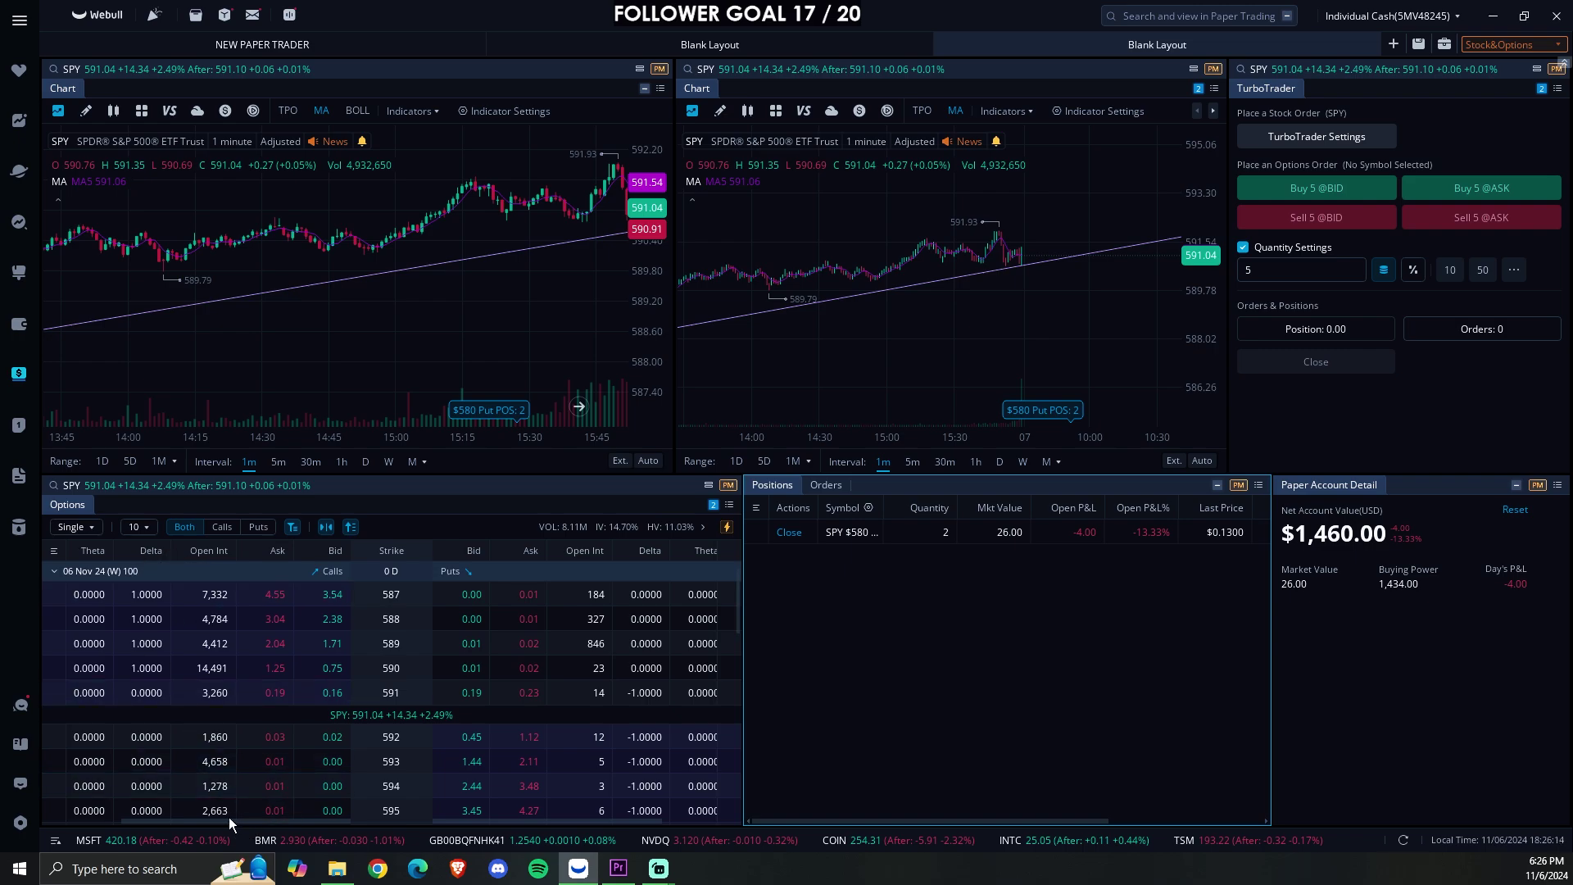
- Drag the option chain's Volume column header to sit right after Delta
drag(228, 818, 131, 718)
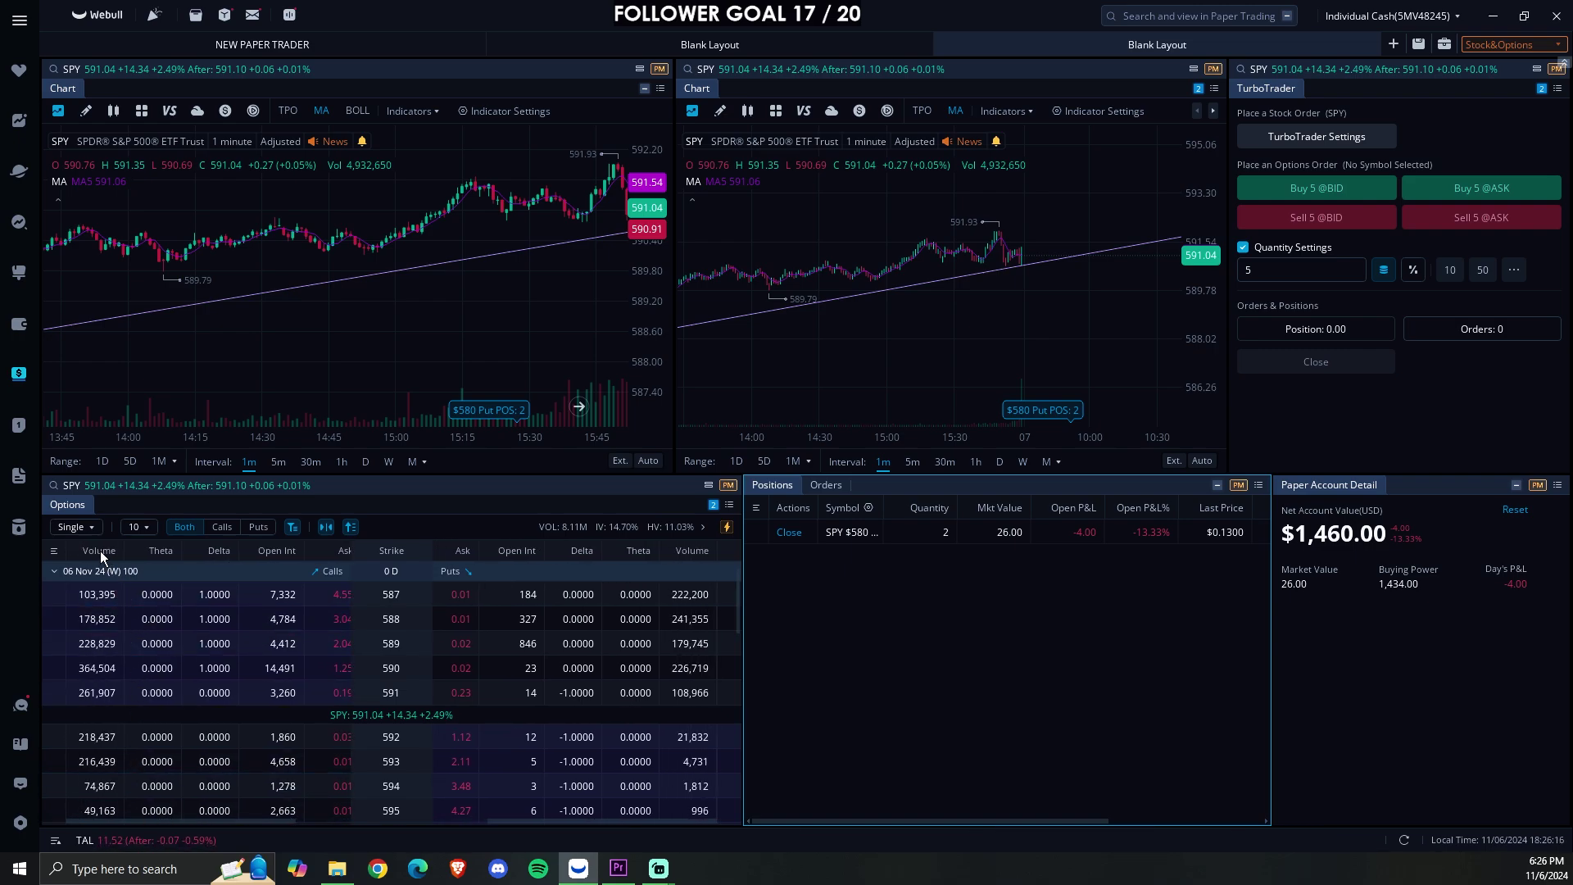
drag(100, 551, 227, 559)
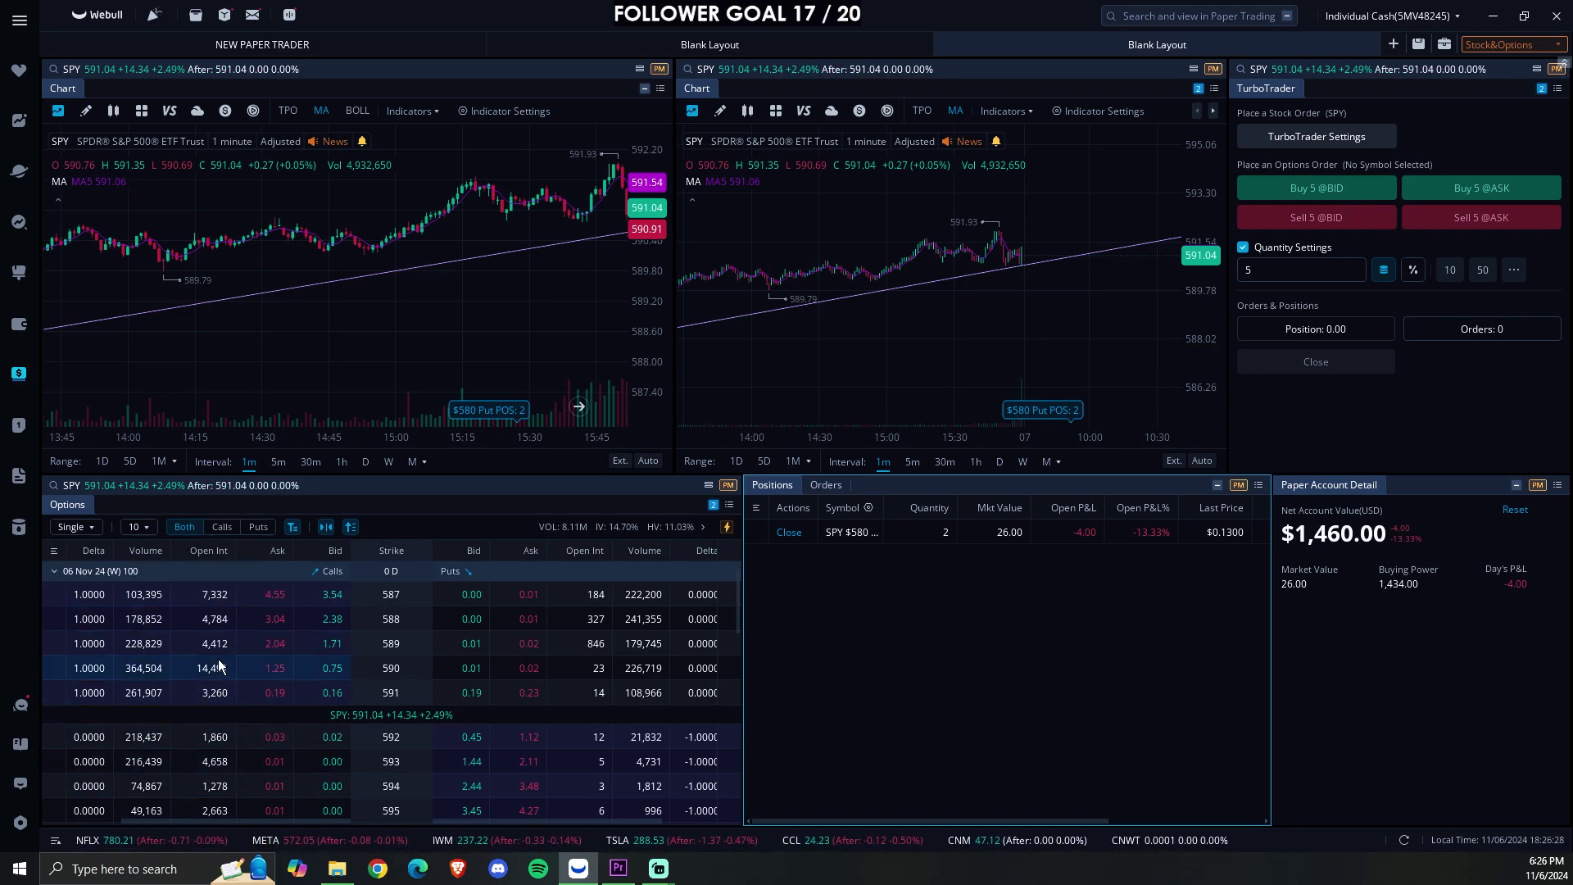
scroll(396, 652, down, 2)
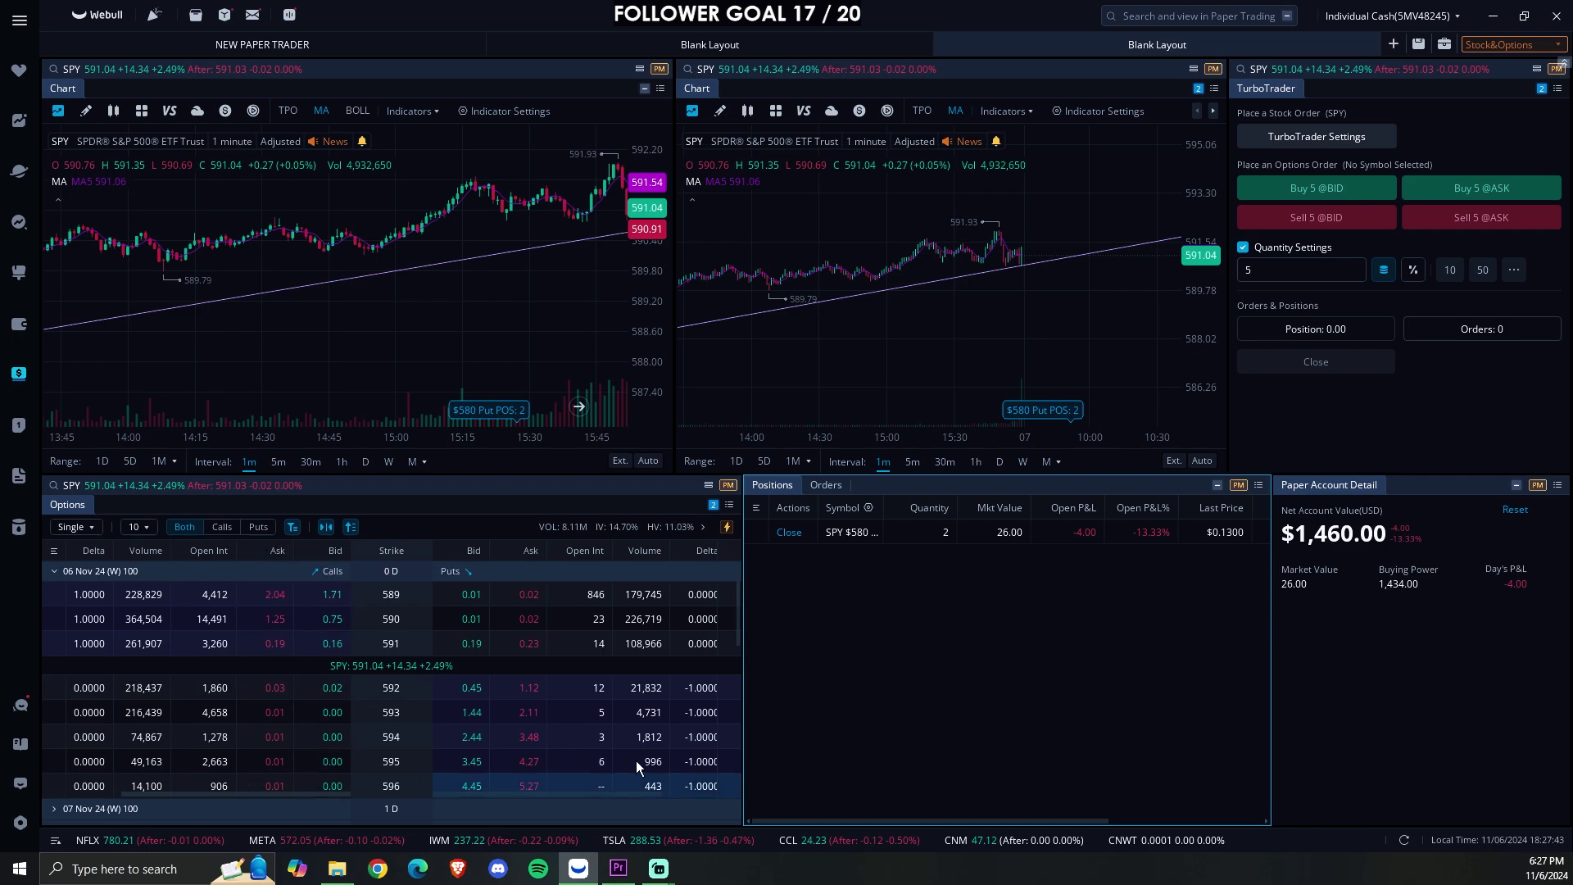
- Remove the Order Entry panel opened from the 592 put's ask
click(513, 694)
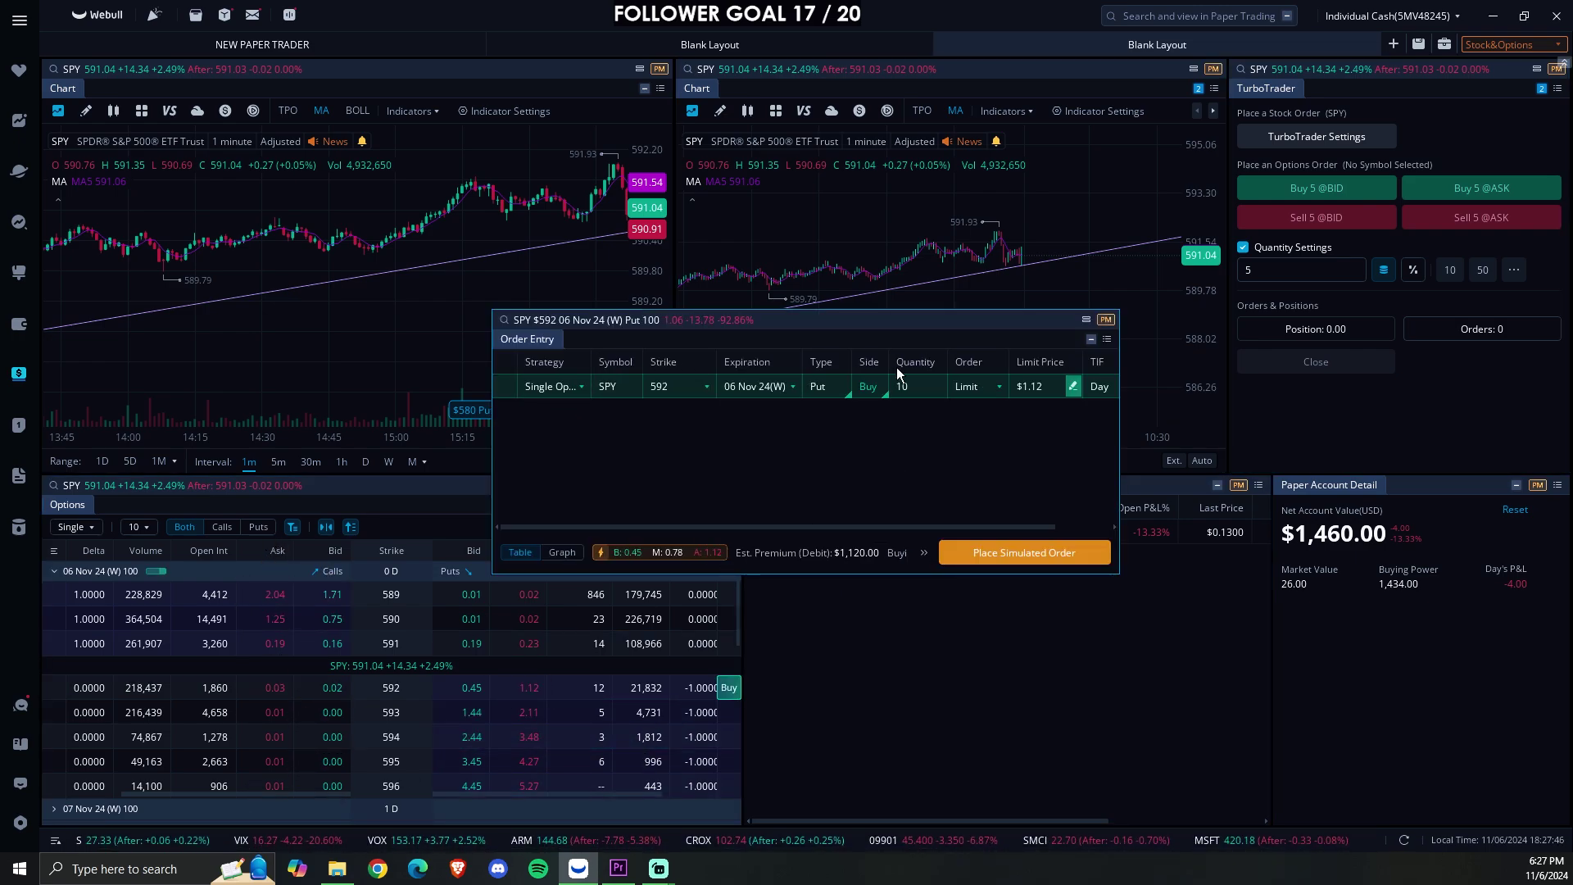
click(1109, 342)
click(1167, 435)
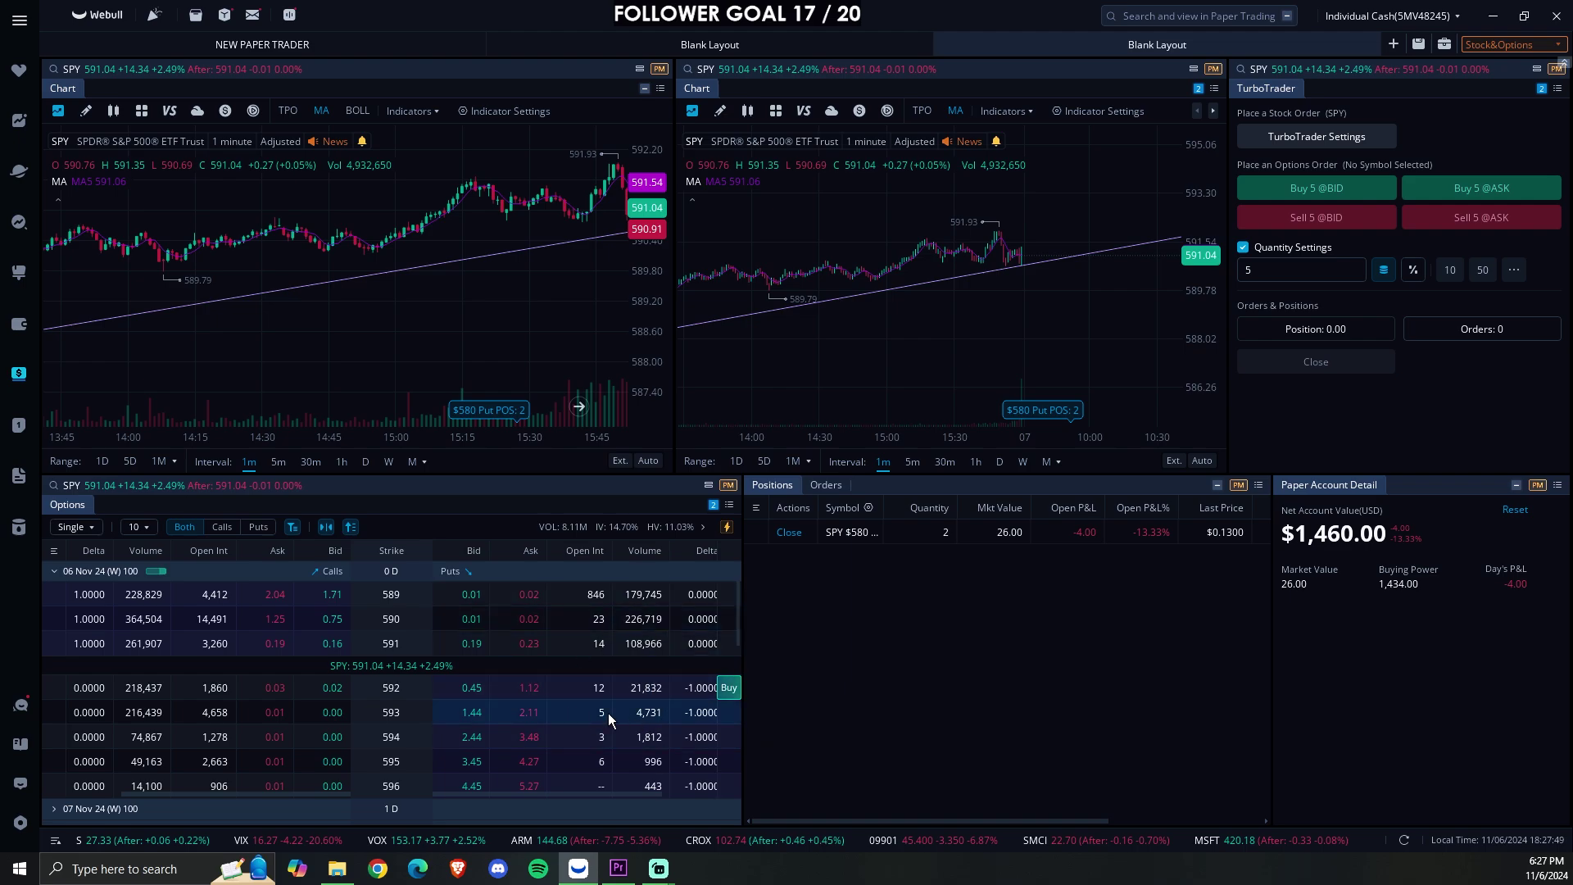
- Load the 592 and 593 puts into the linked panels and change the option chart's interval
click(638, 691)
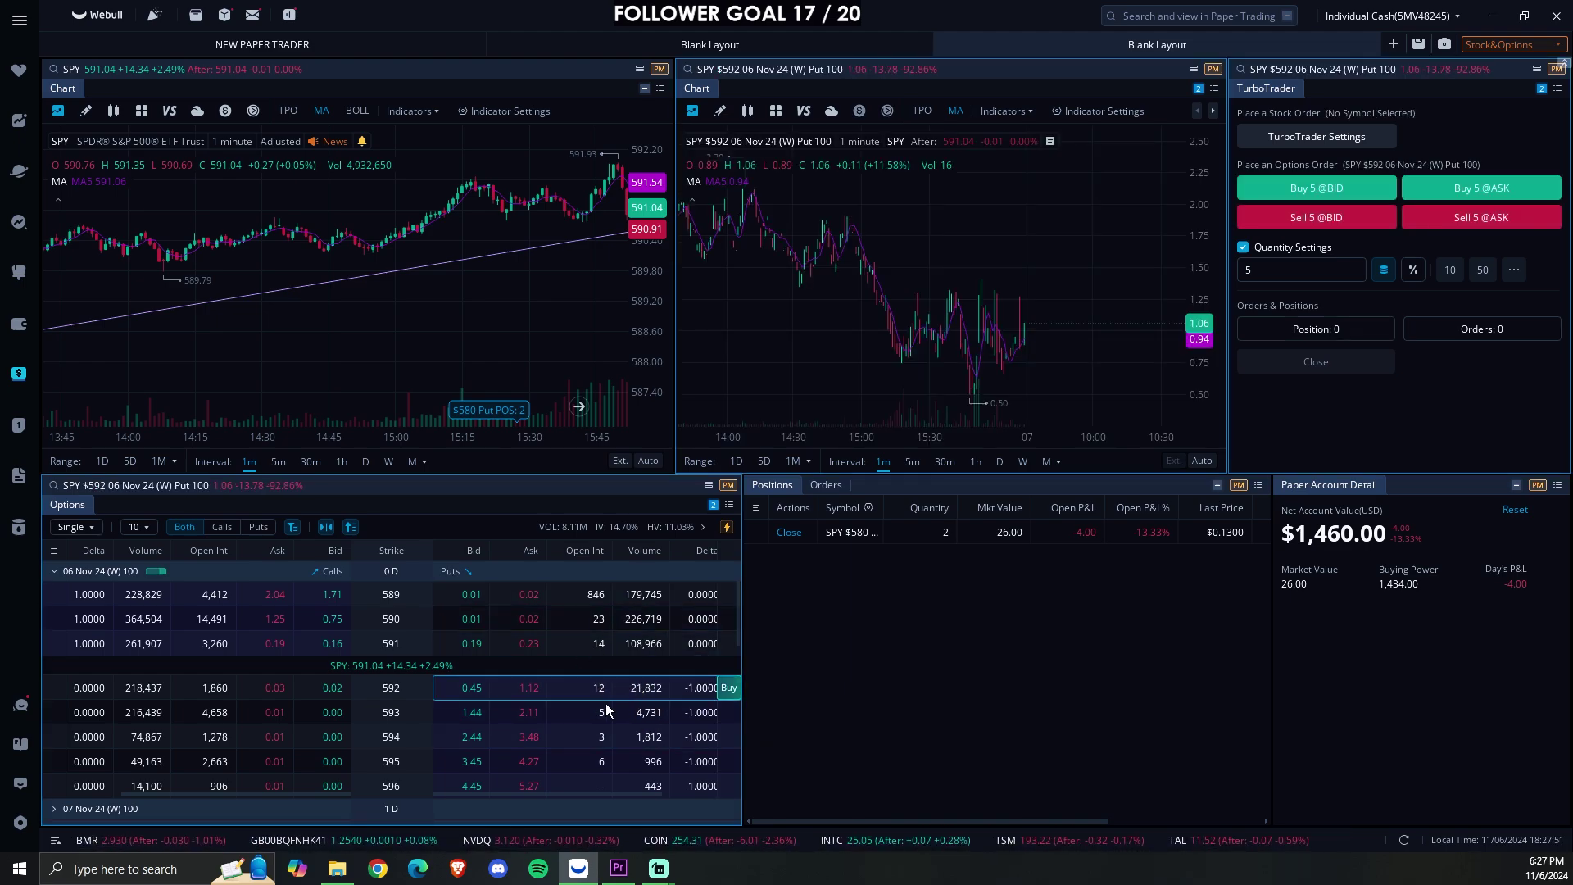
click(641, 713)
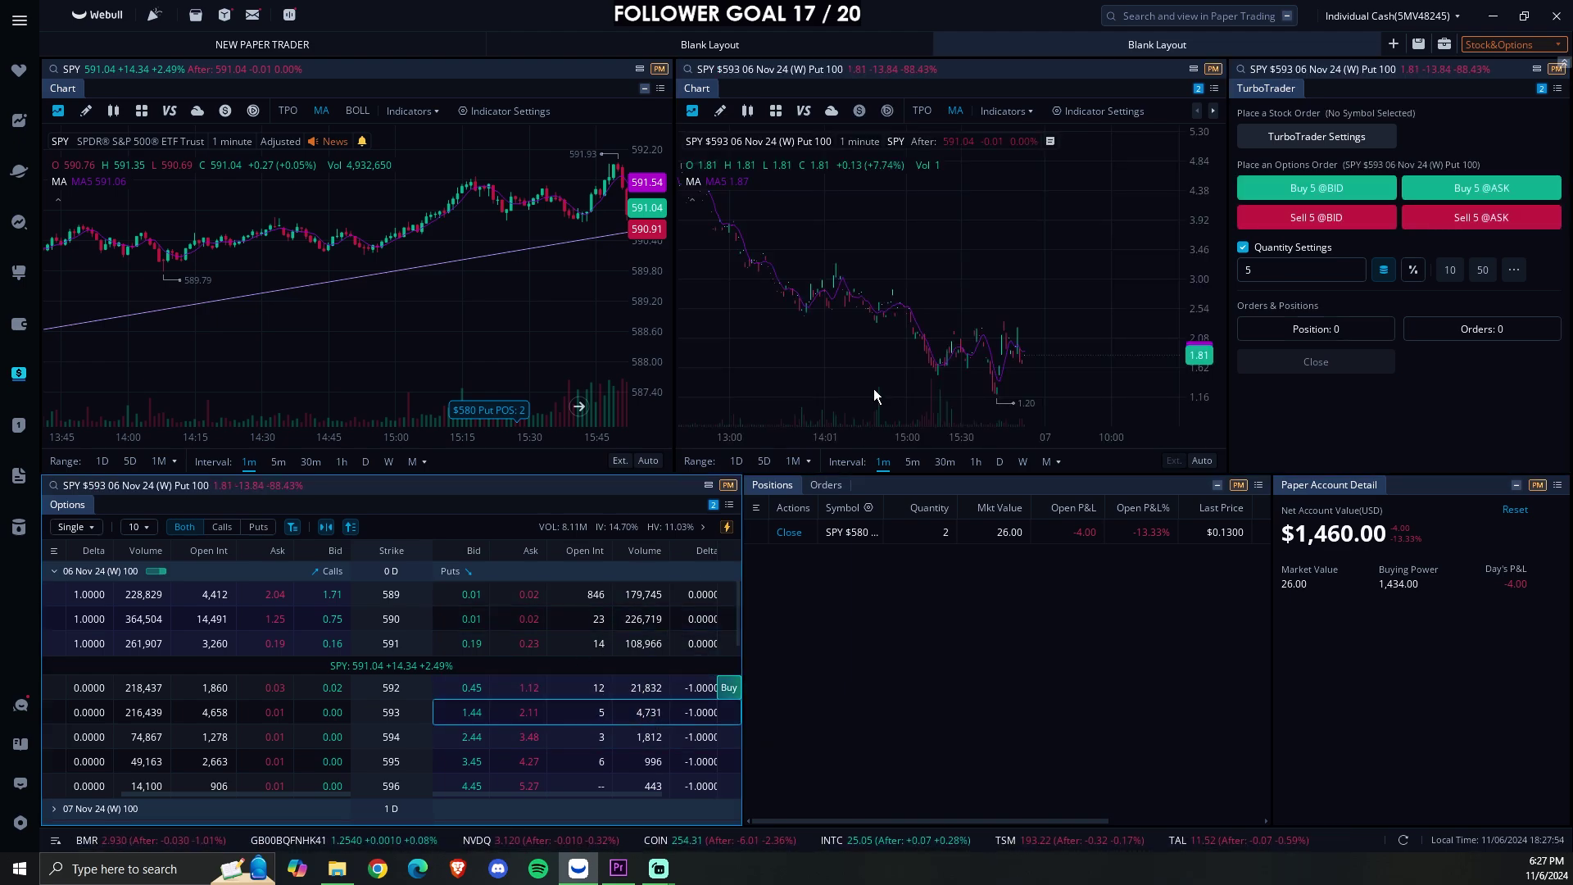
click(913, 461)
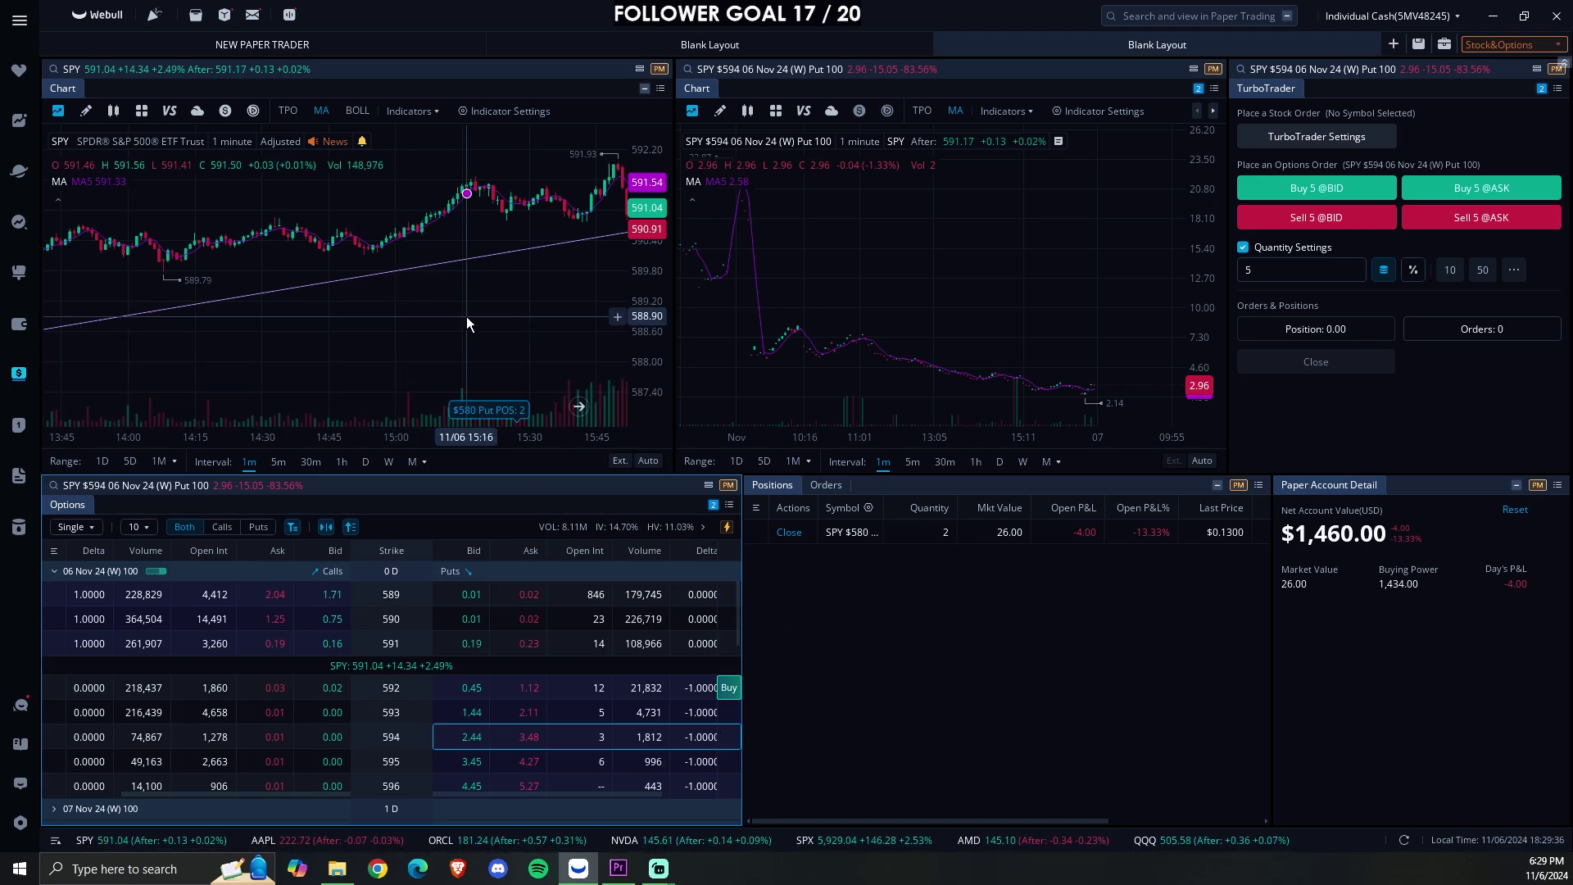
scroll(467, 322, up, 3)
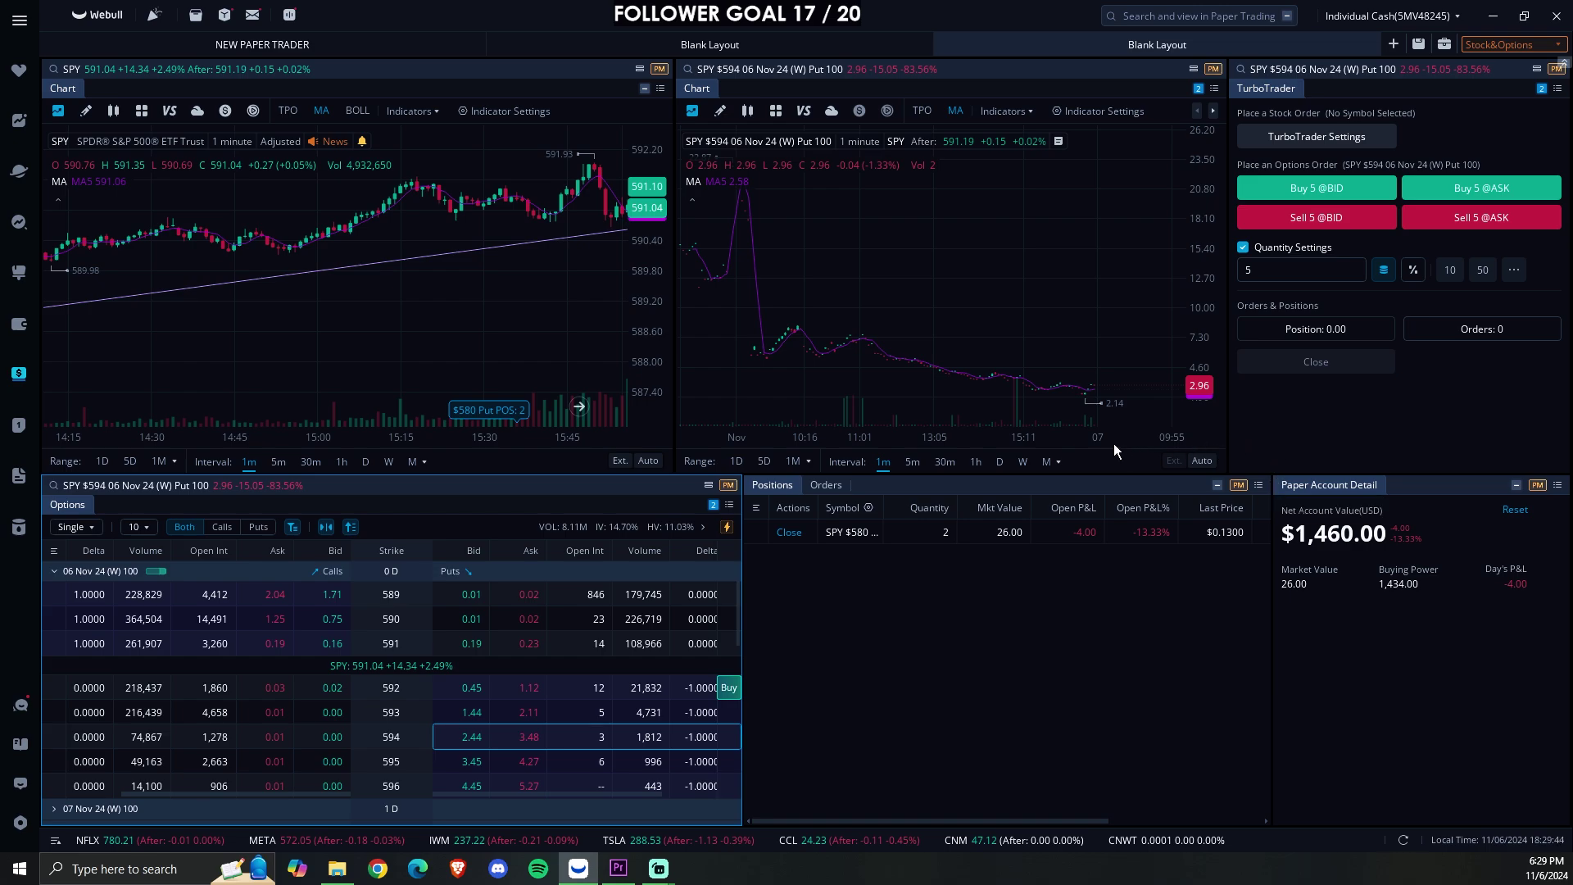
click(910, 462)
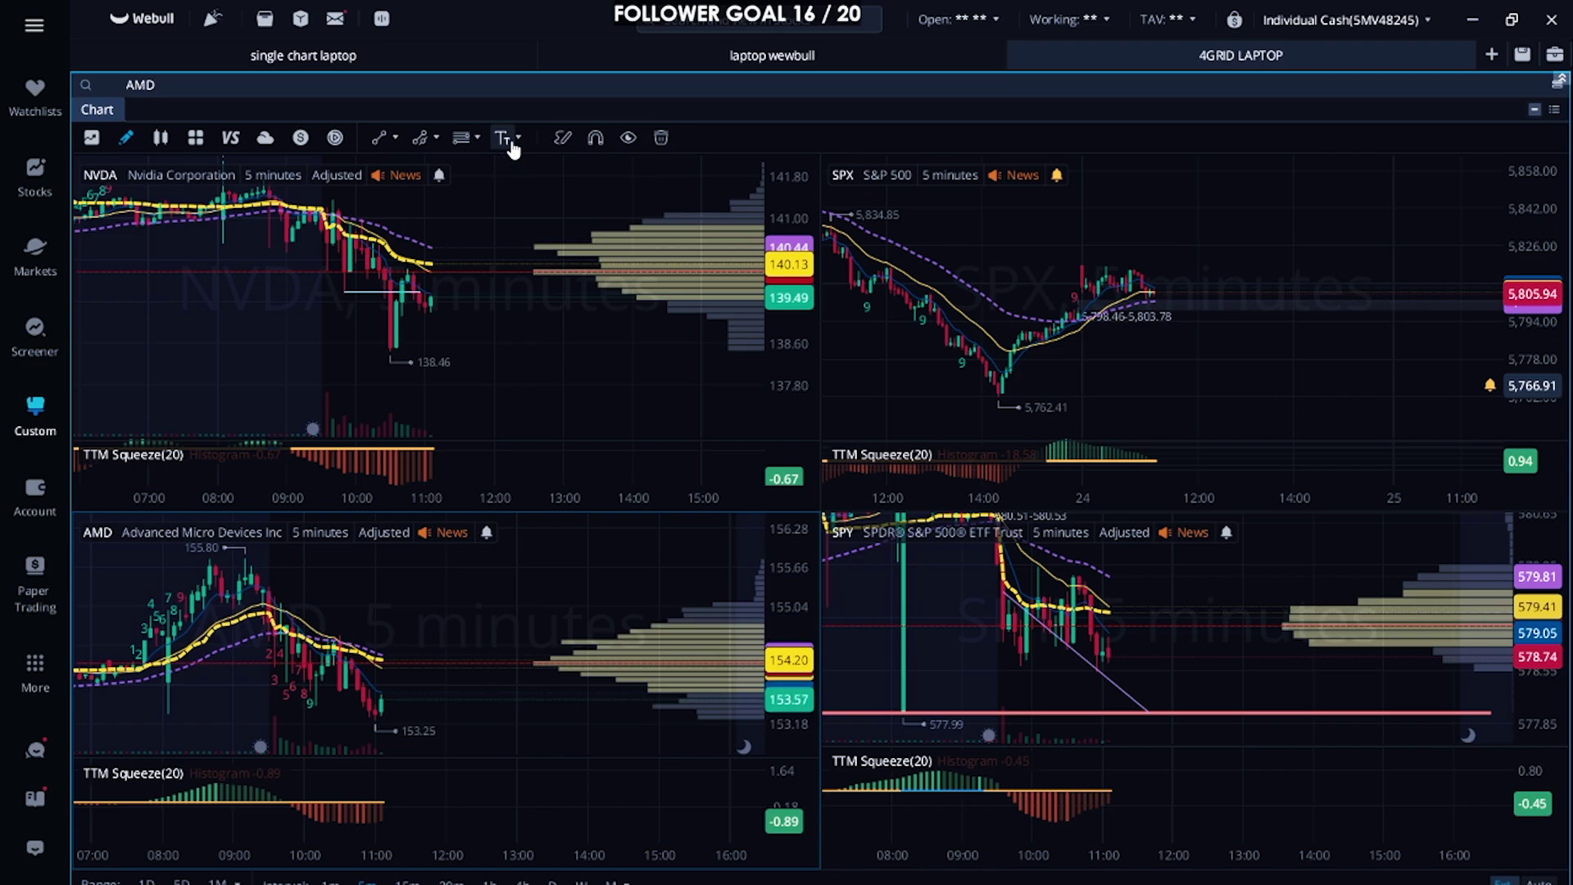
- In the Paper Trading layout, buy 5 SPXW 5,835 calls at the ask and show Positions
click(511, 143)
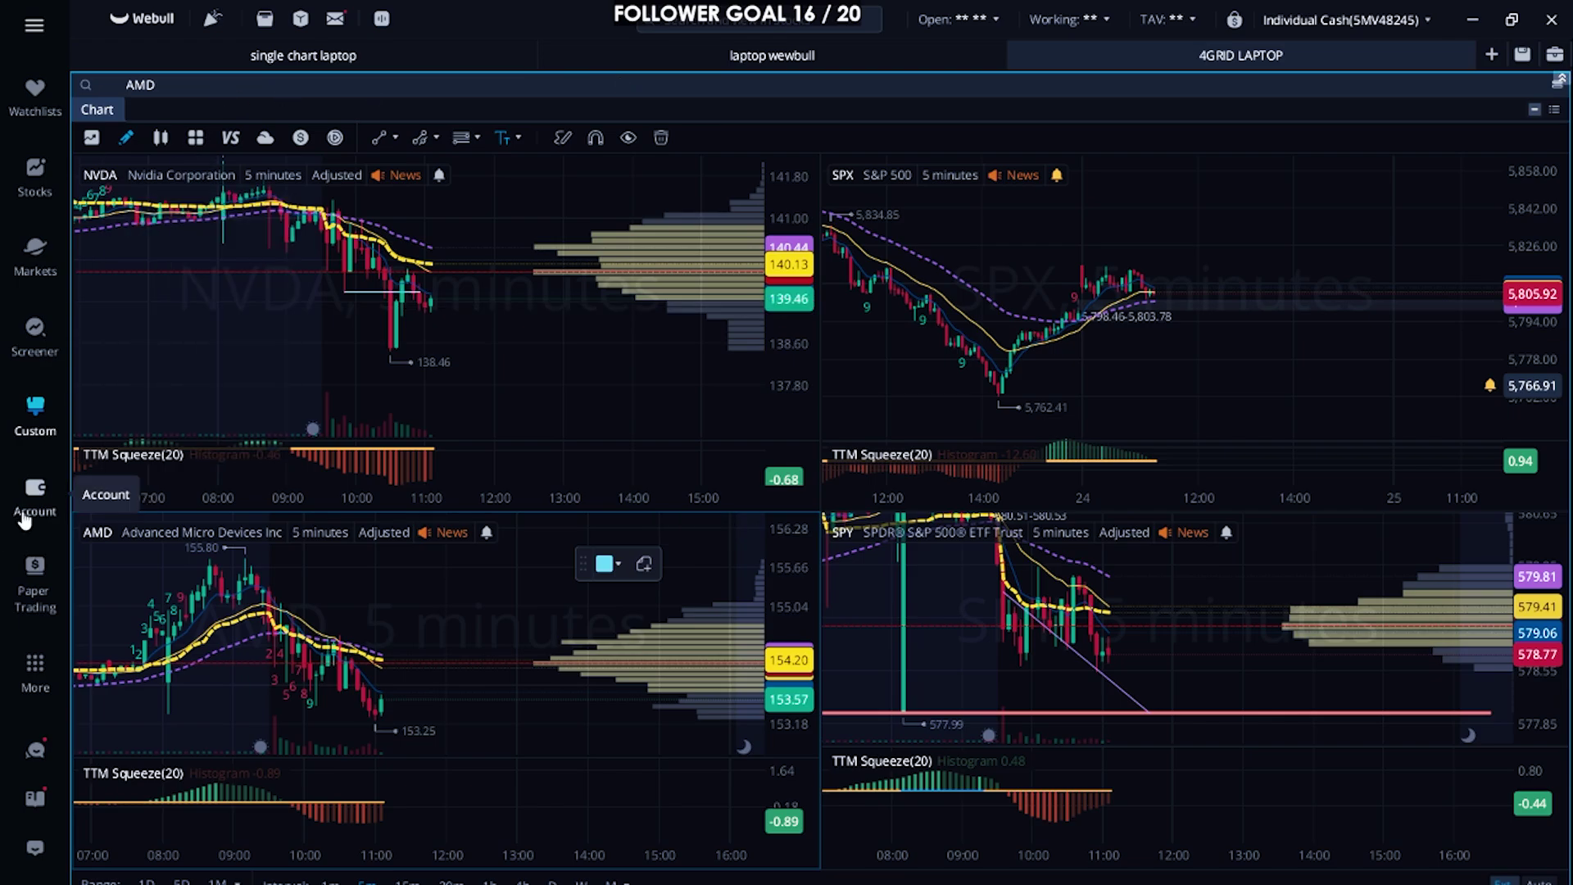
click(35, 574)
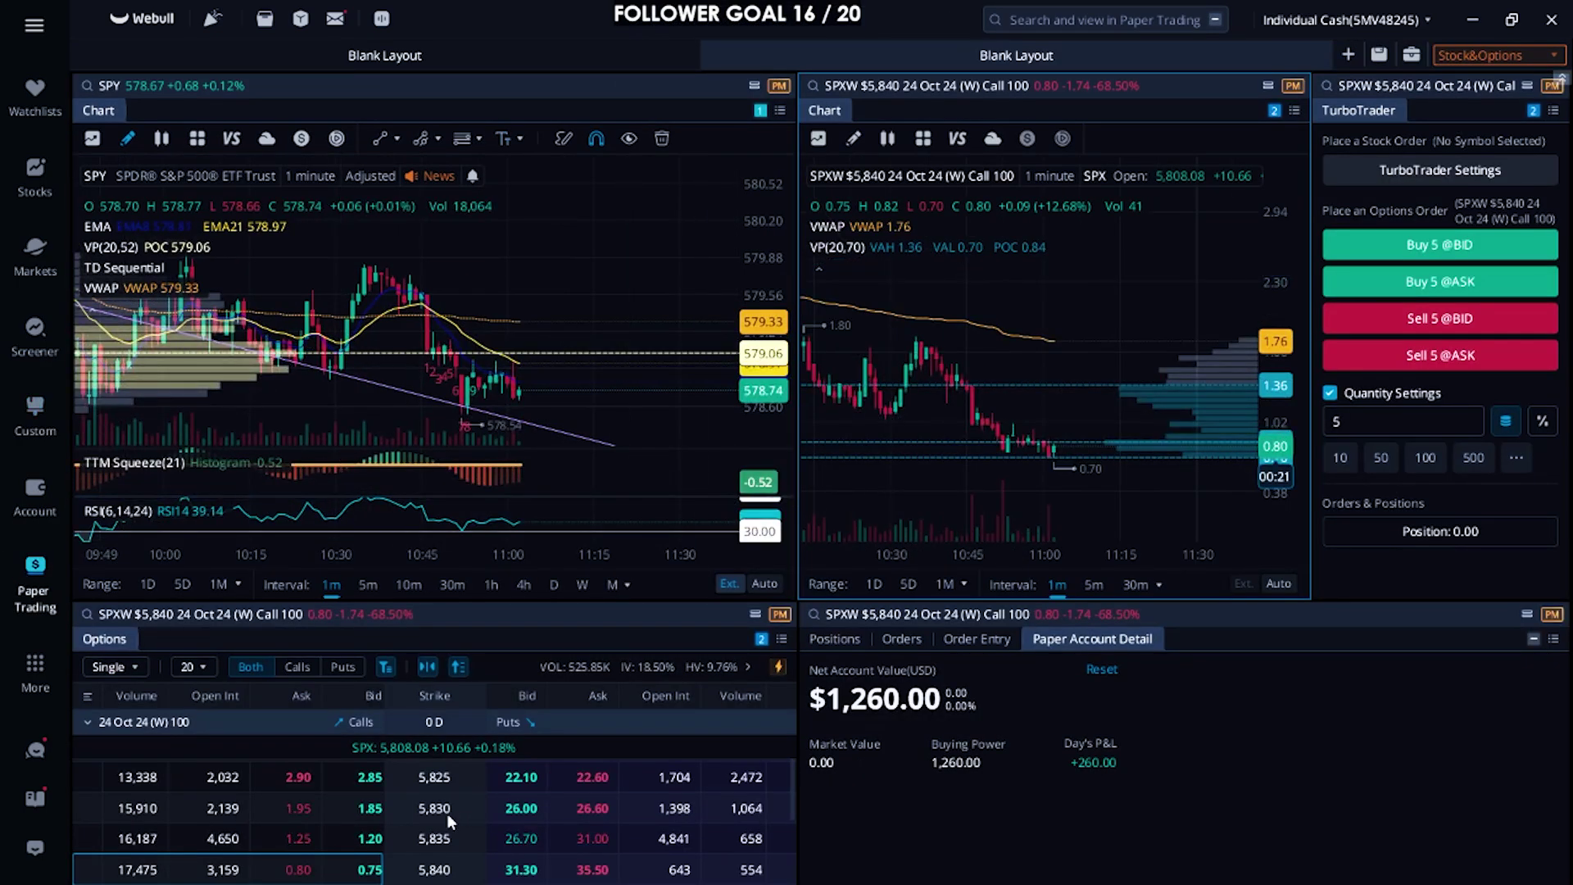
click(195, 840)
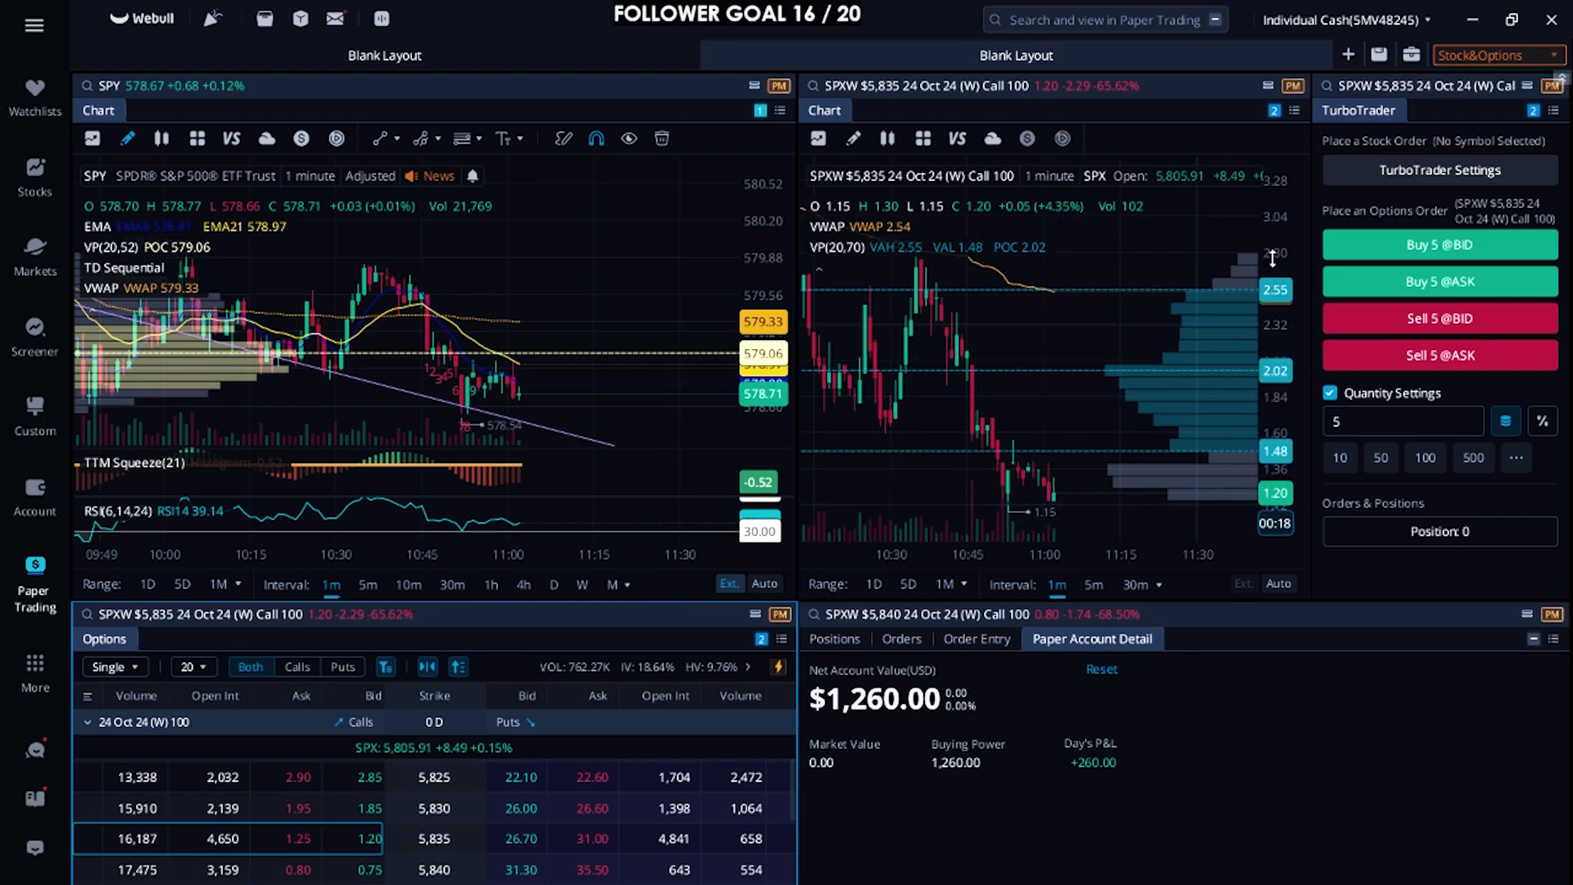
drag(1273, 259, 1273, 328)
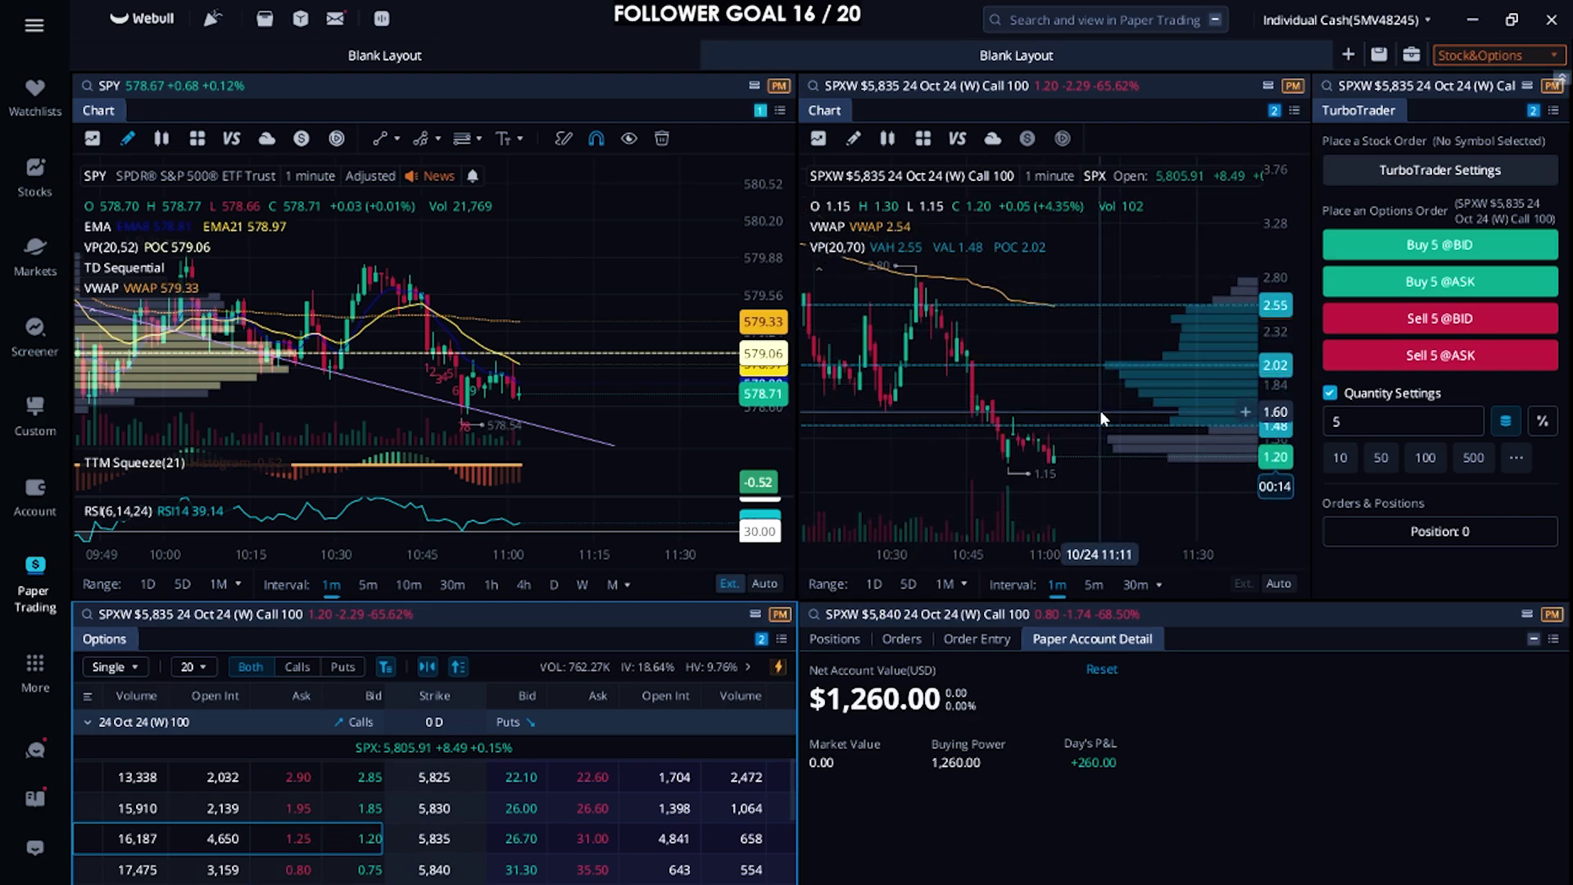
click(1440, 282)
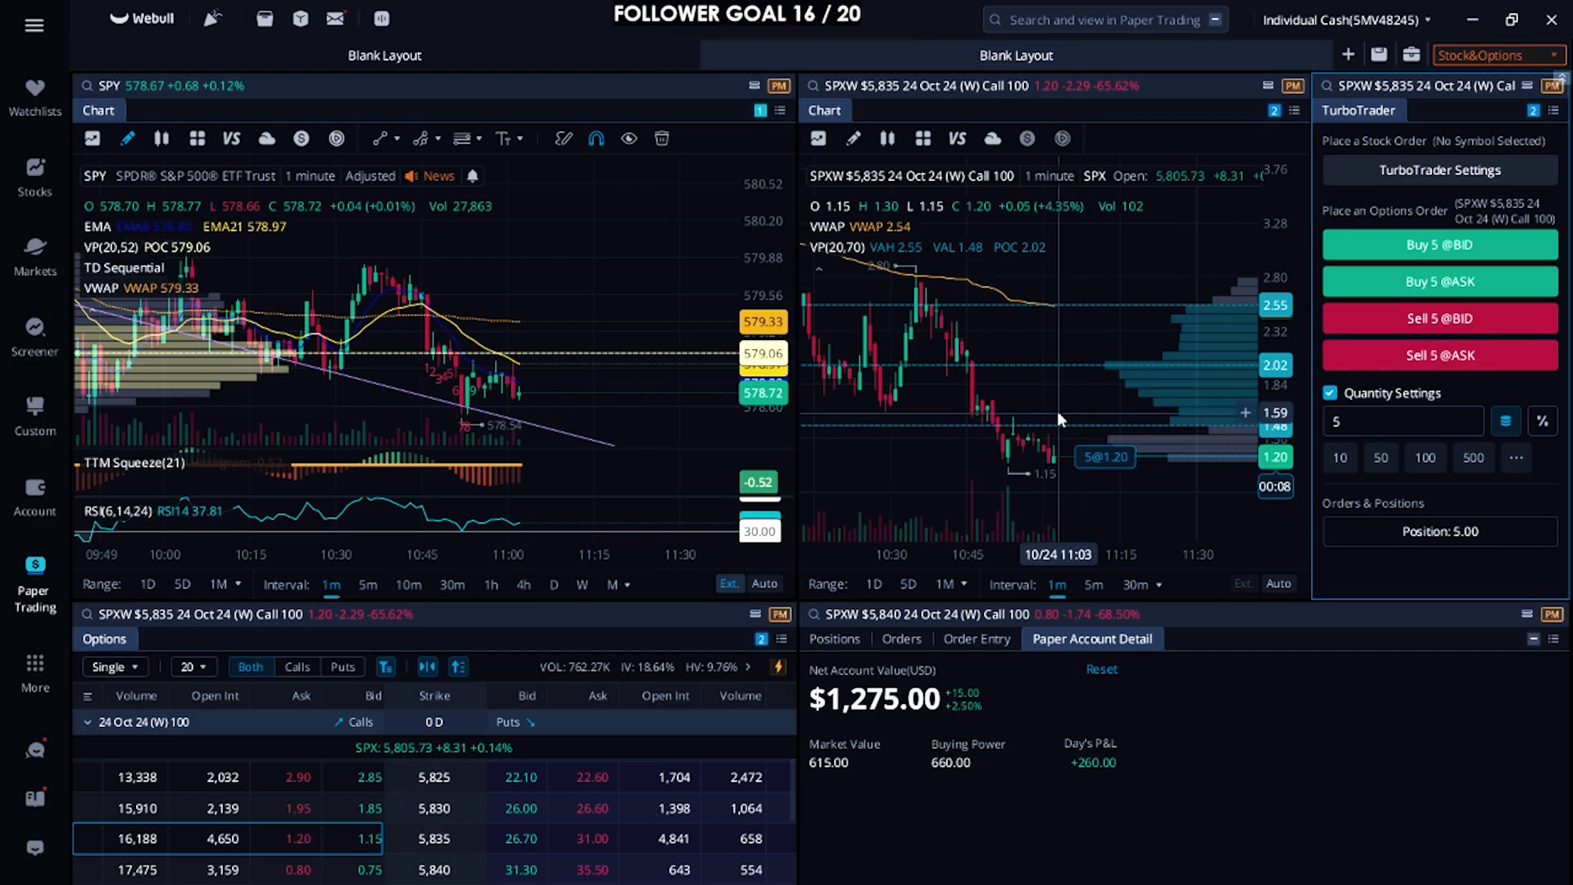
click(834, 638)
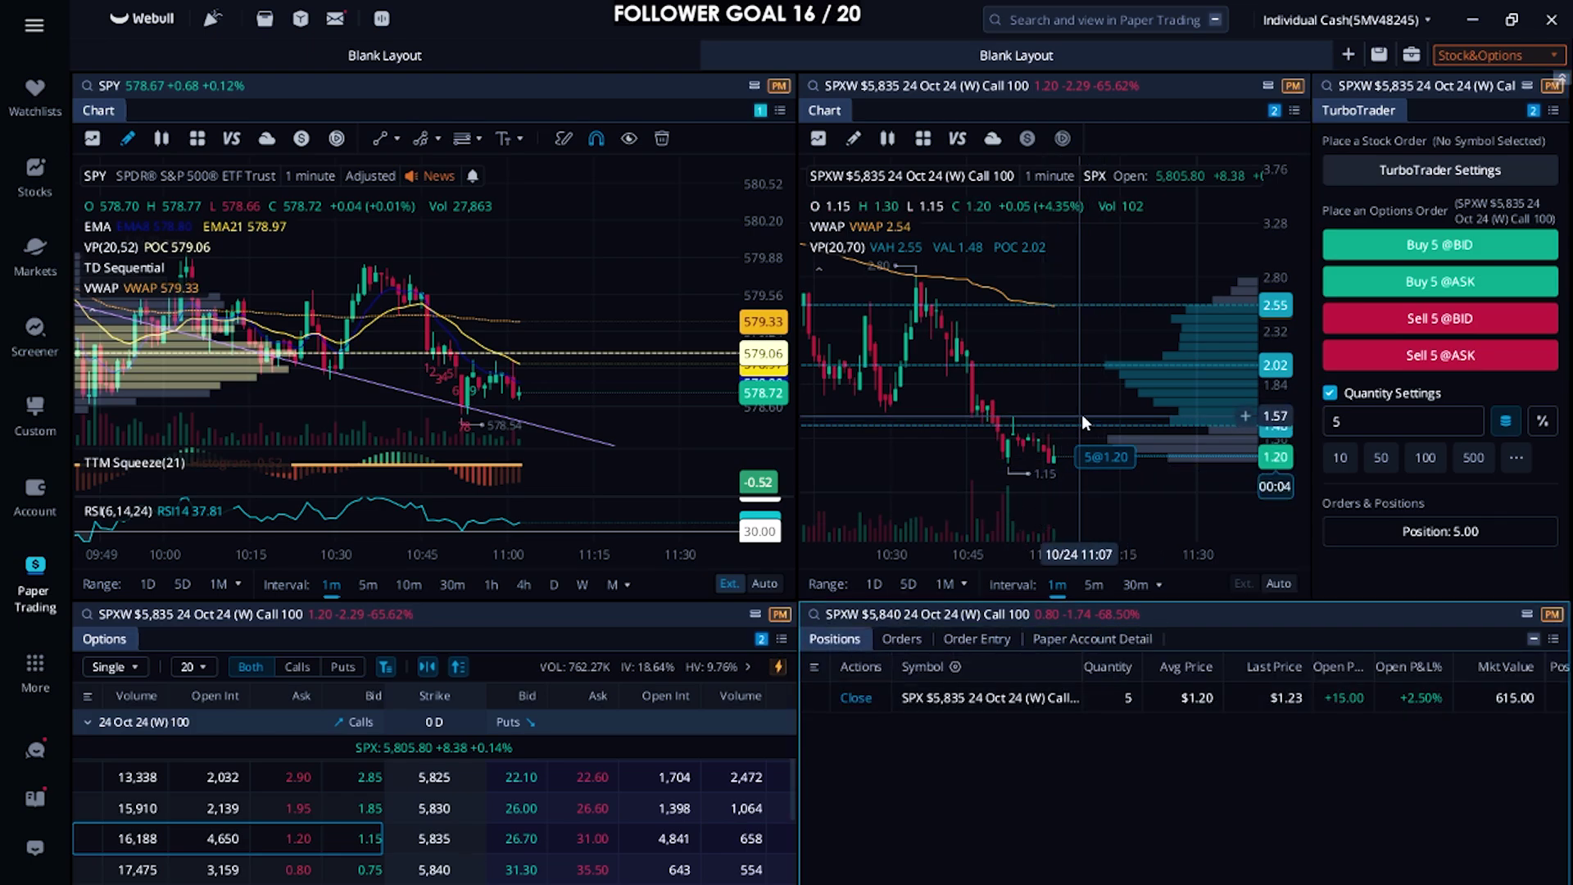
- Place a simulated limit order selling the 5 SPXW 5,835 calls at $1.60
click(1092, 457)
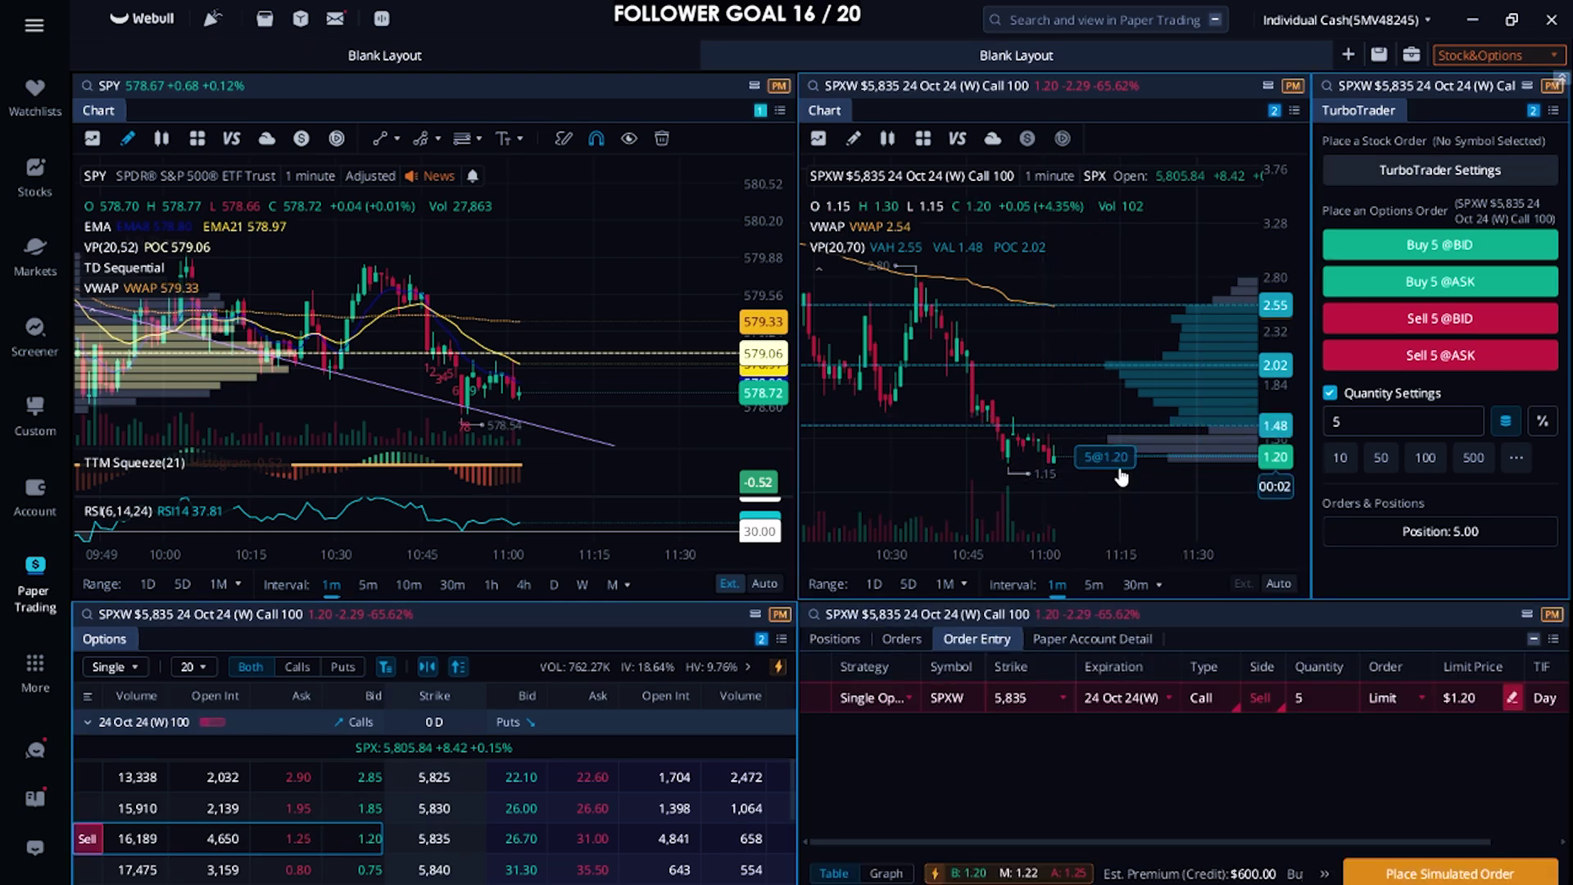
click(1474, 696)
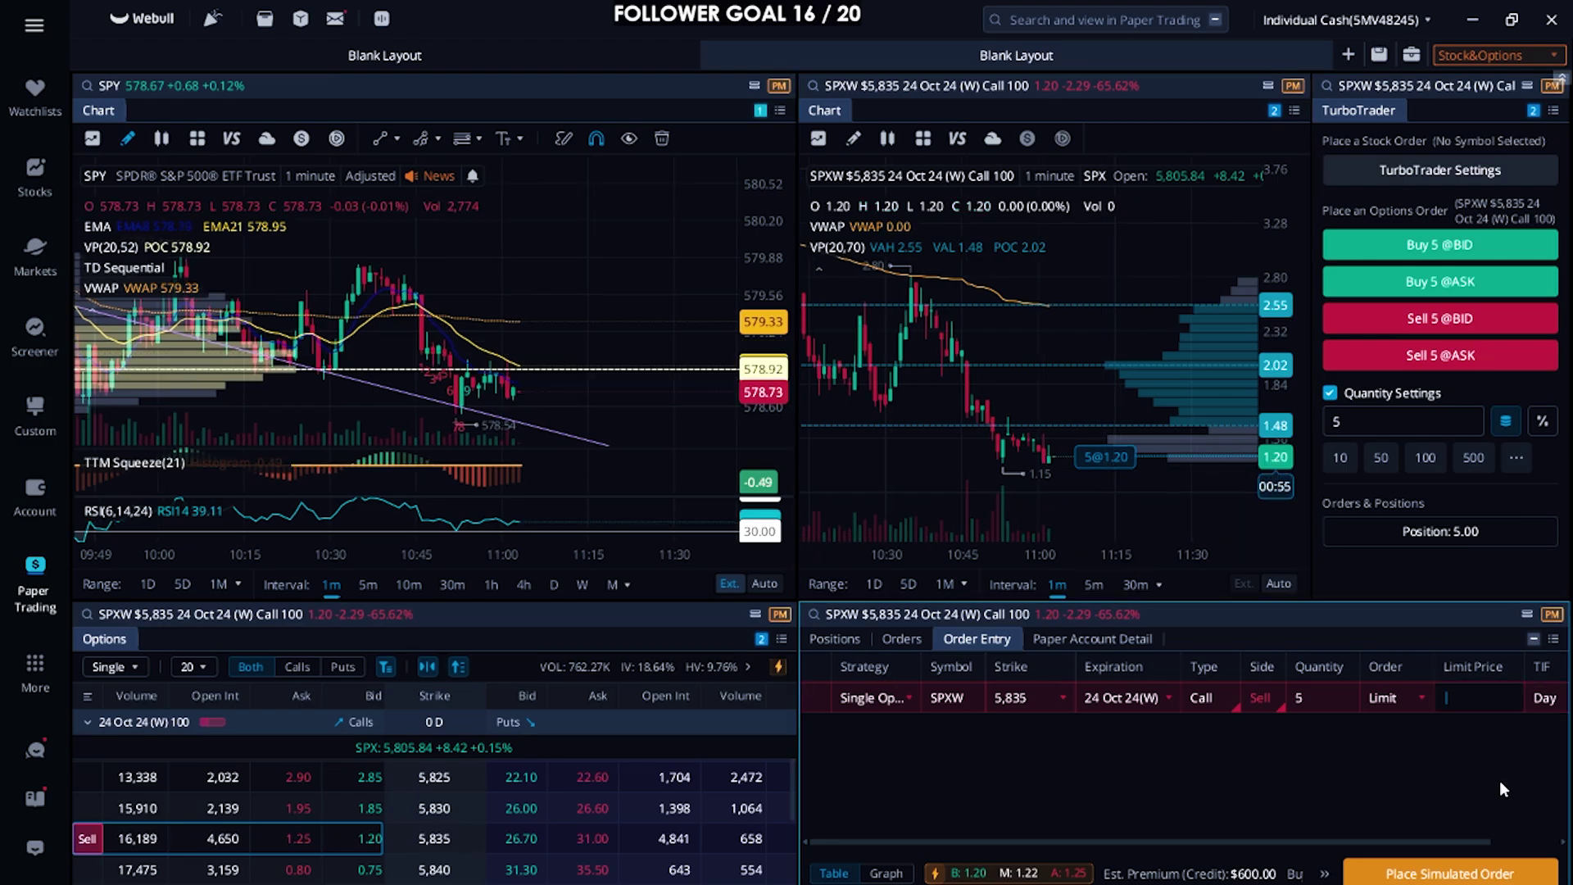
key(Num_Lock)
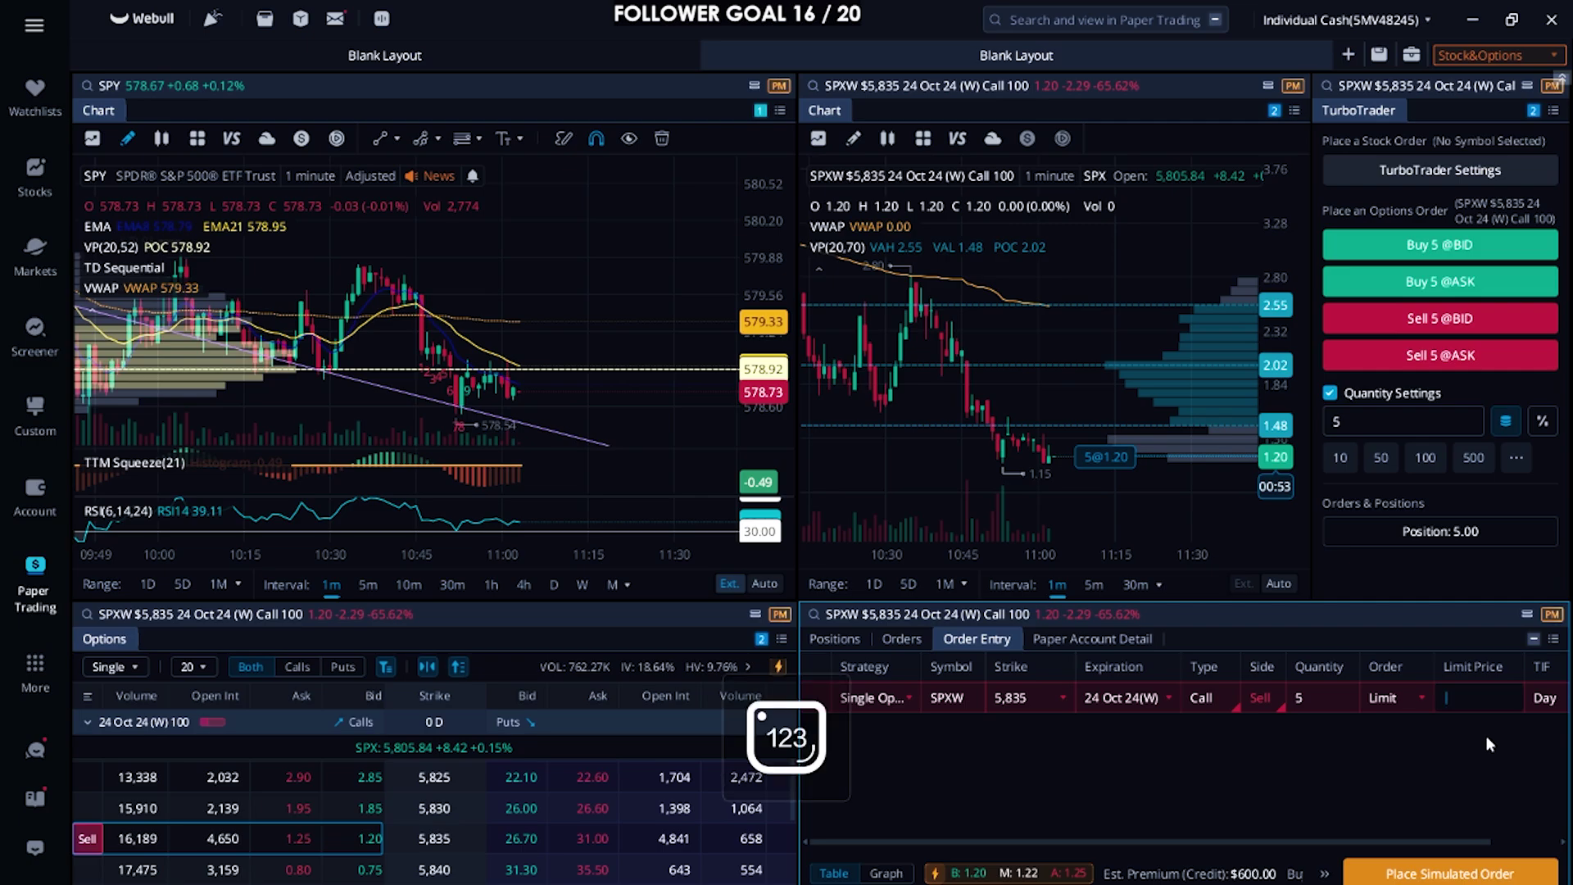
text(1.6)
click(1463, 873)
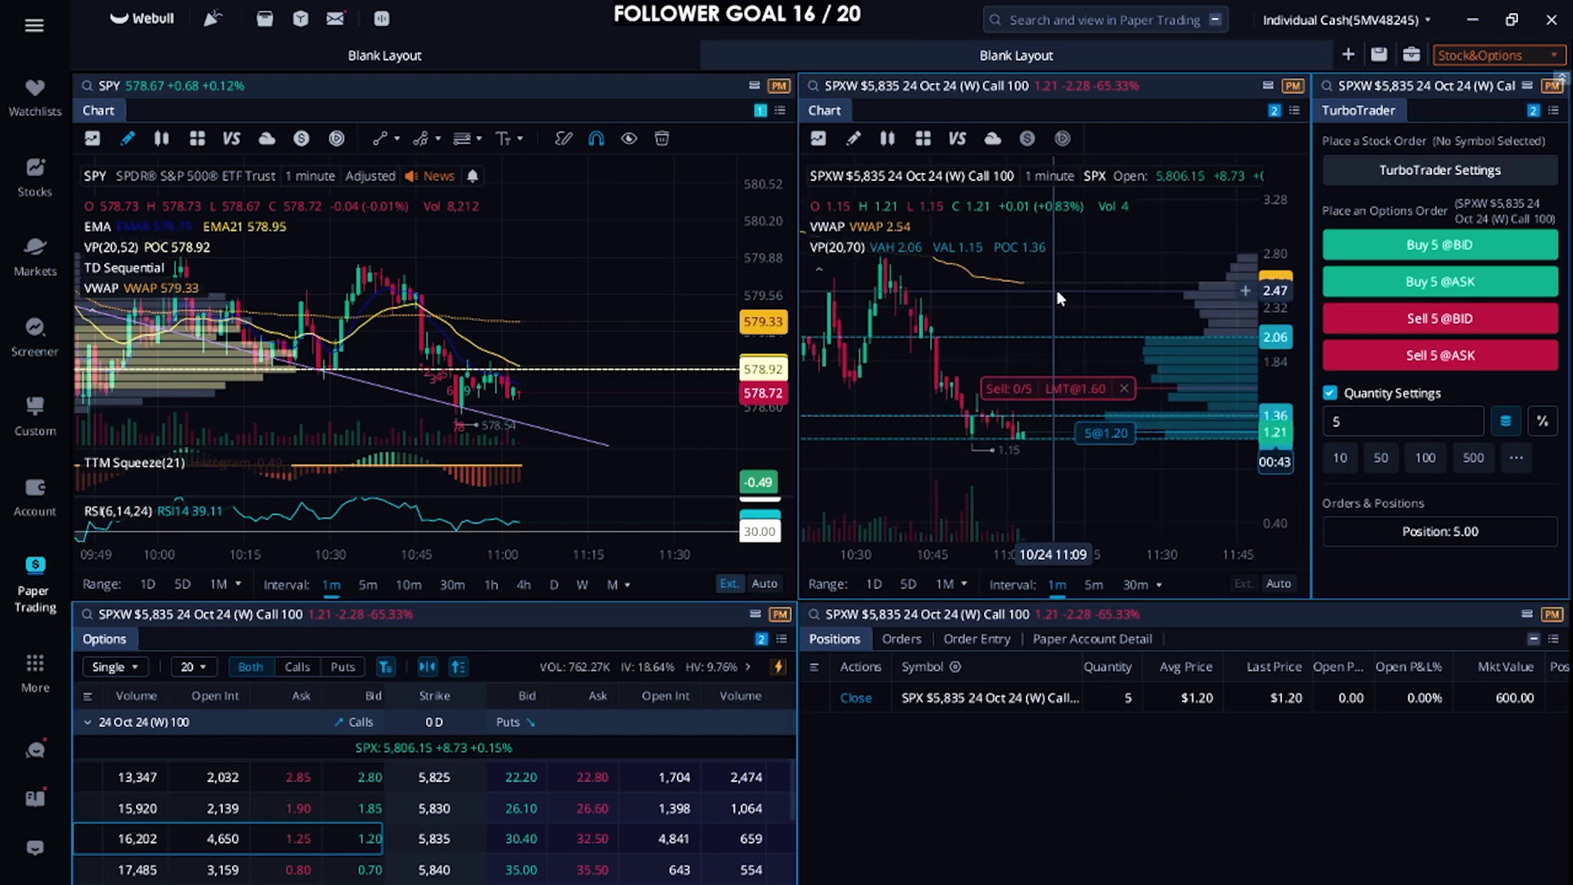
mouse_move(1283, 395)
mouse_down()
mouse_move(1284, 375)
mouse_move(1283, 388)
mouse_up()
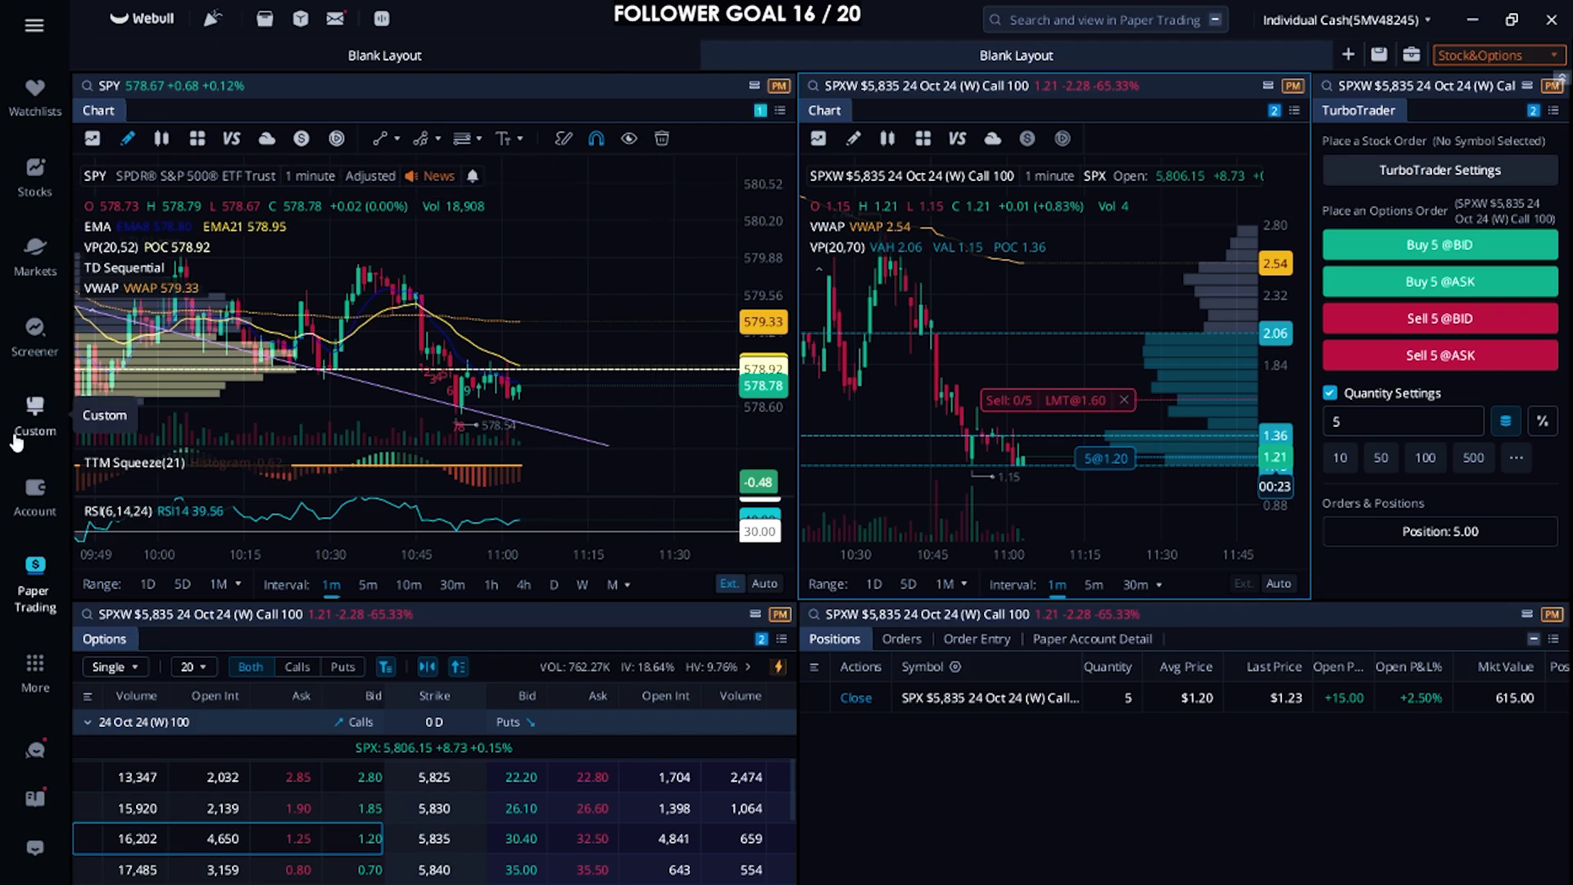
- Switch to the Custom 4GRID layout and try a symbol search for msft on the AMD chart
click(35, 414)
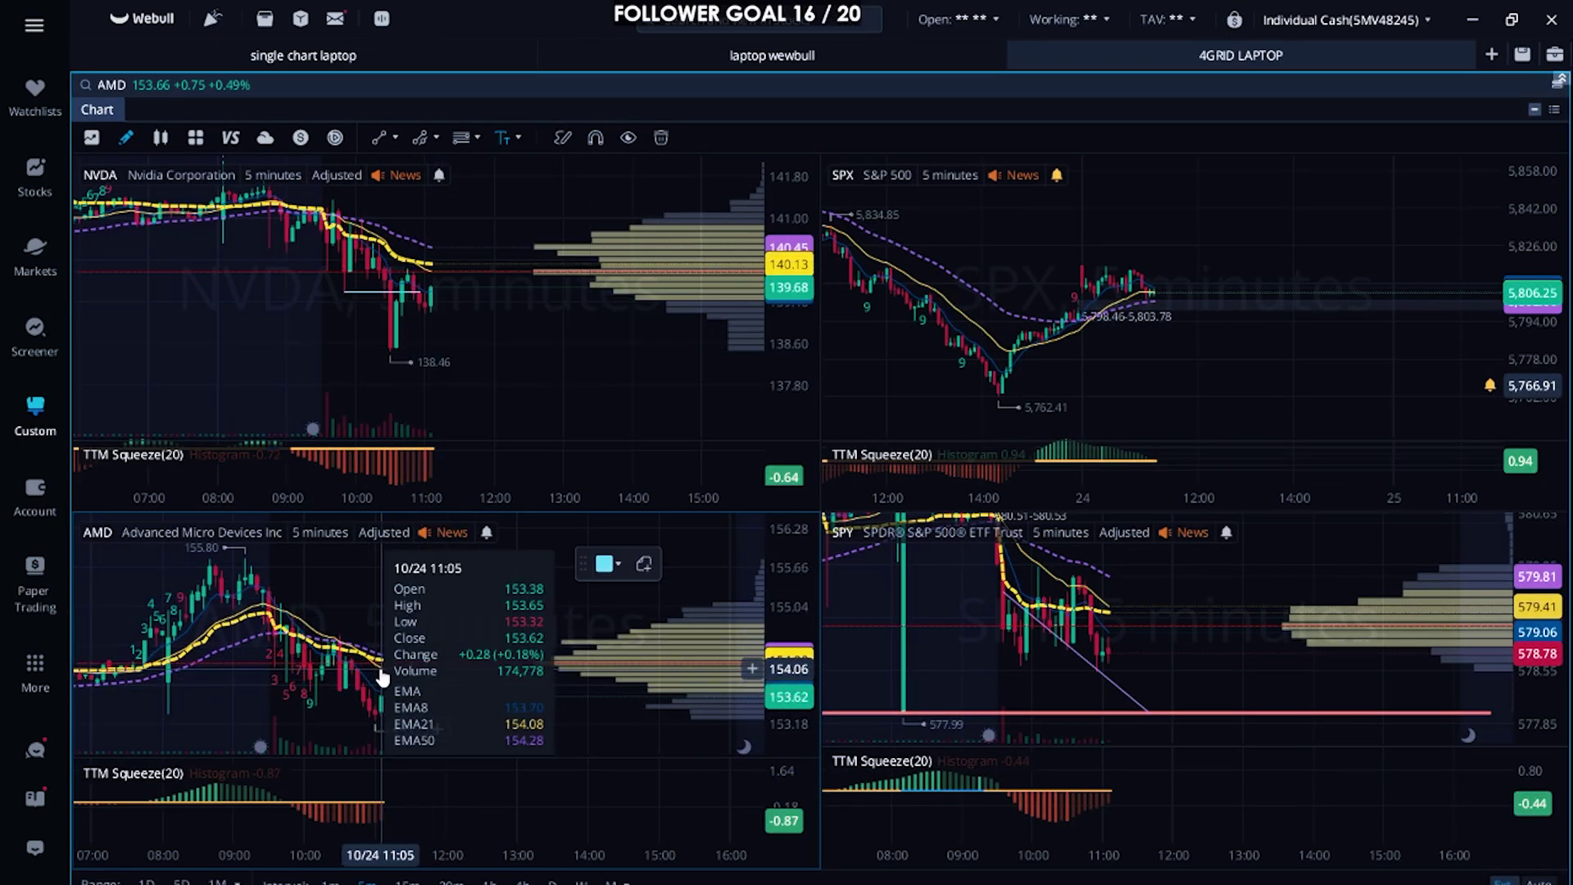
click(103, 534)
key(Escape)
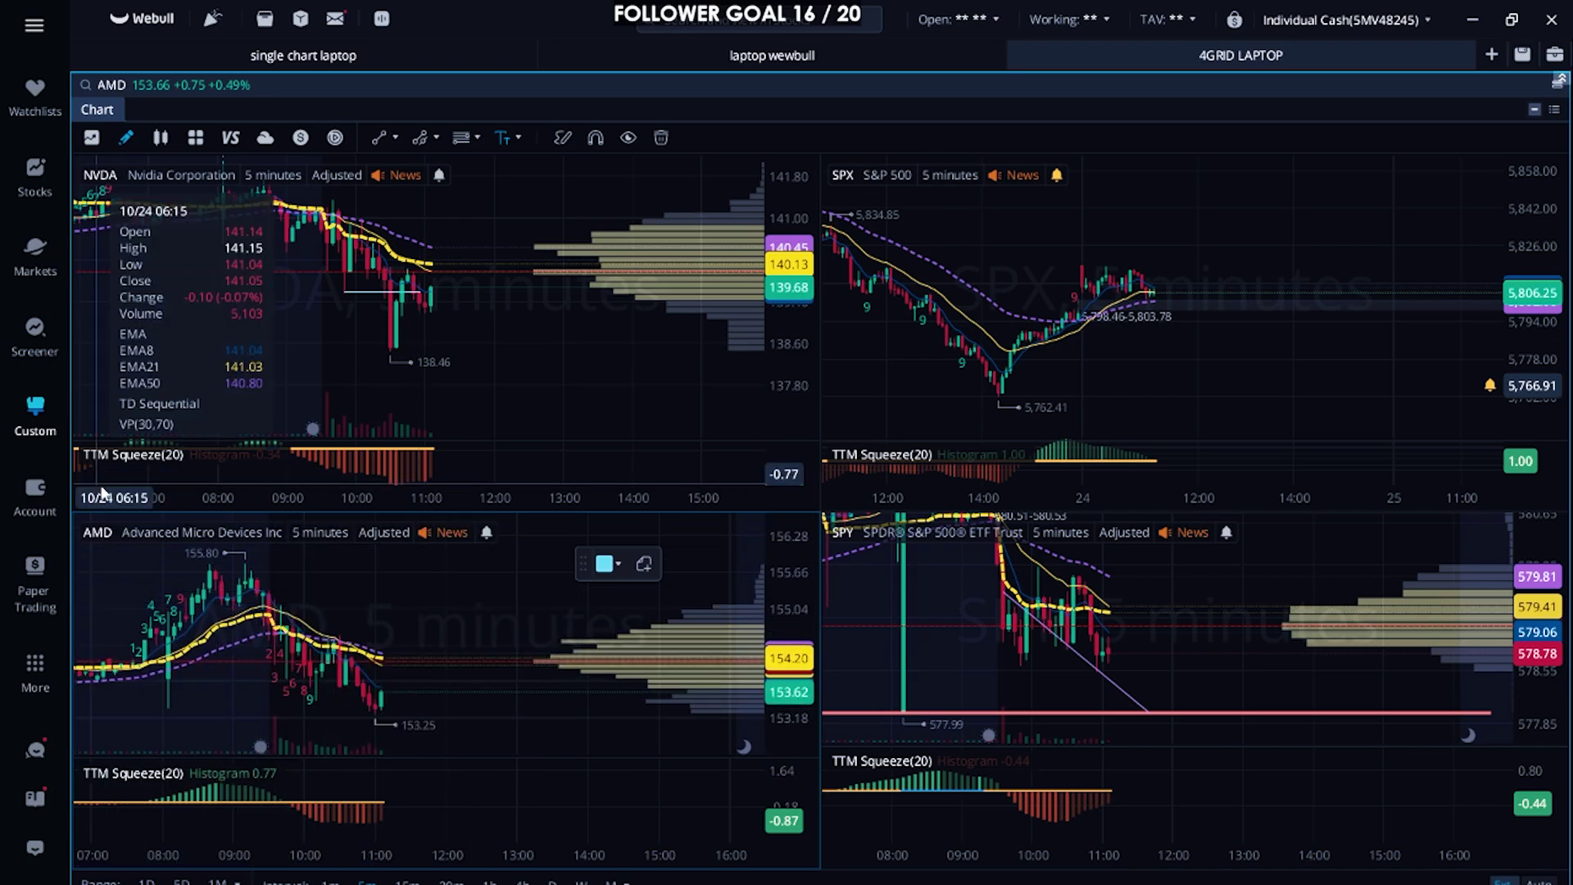
click(107, 526)
text(Na)
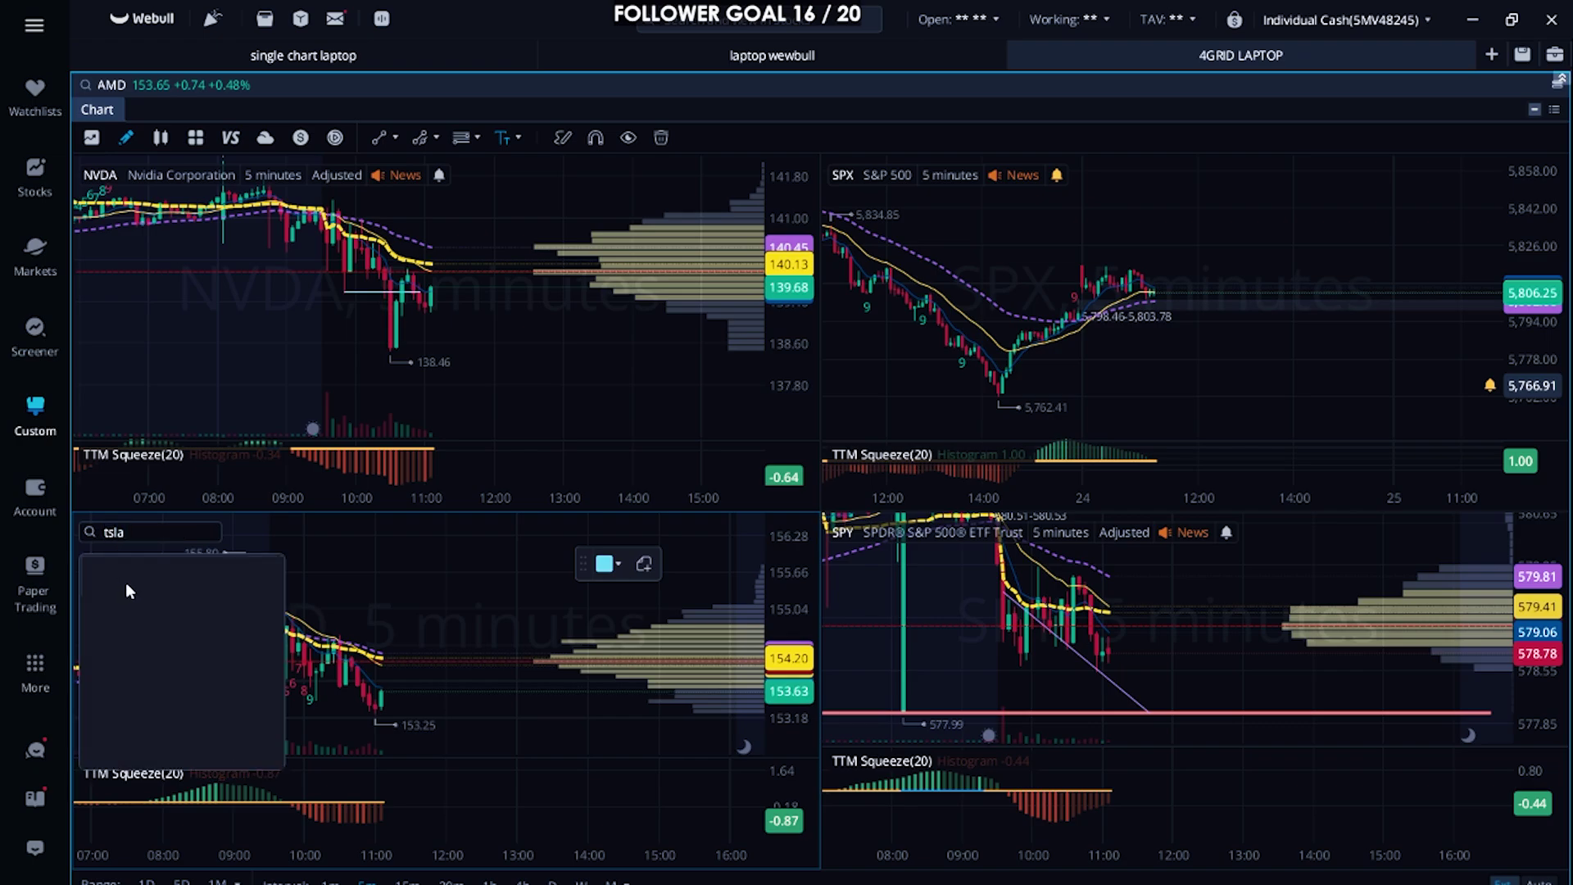
key(BackSpace)
key(BackSpace)
key(BackSpace)
key(BackSpace)
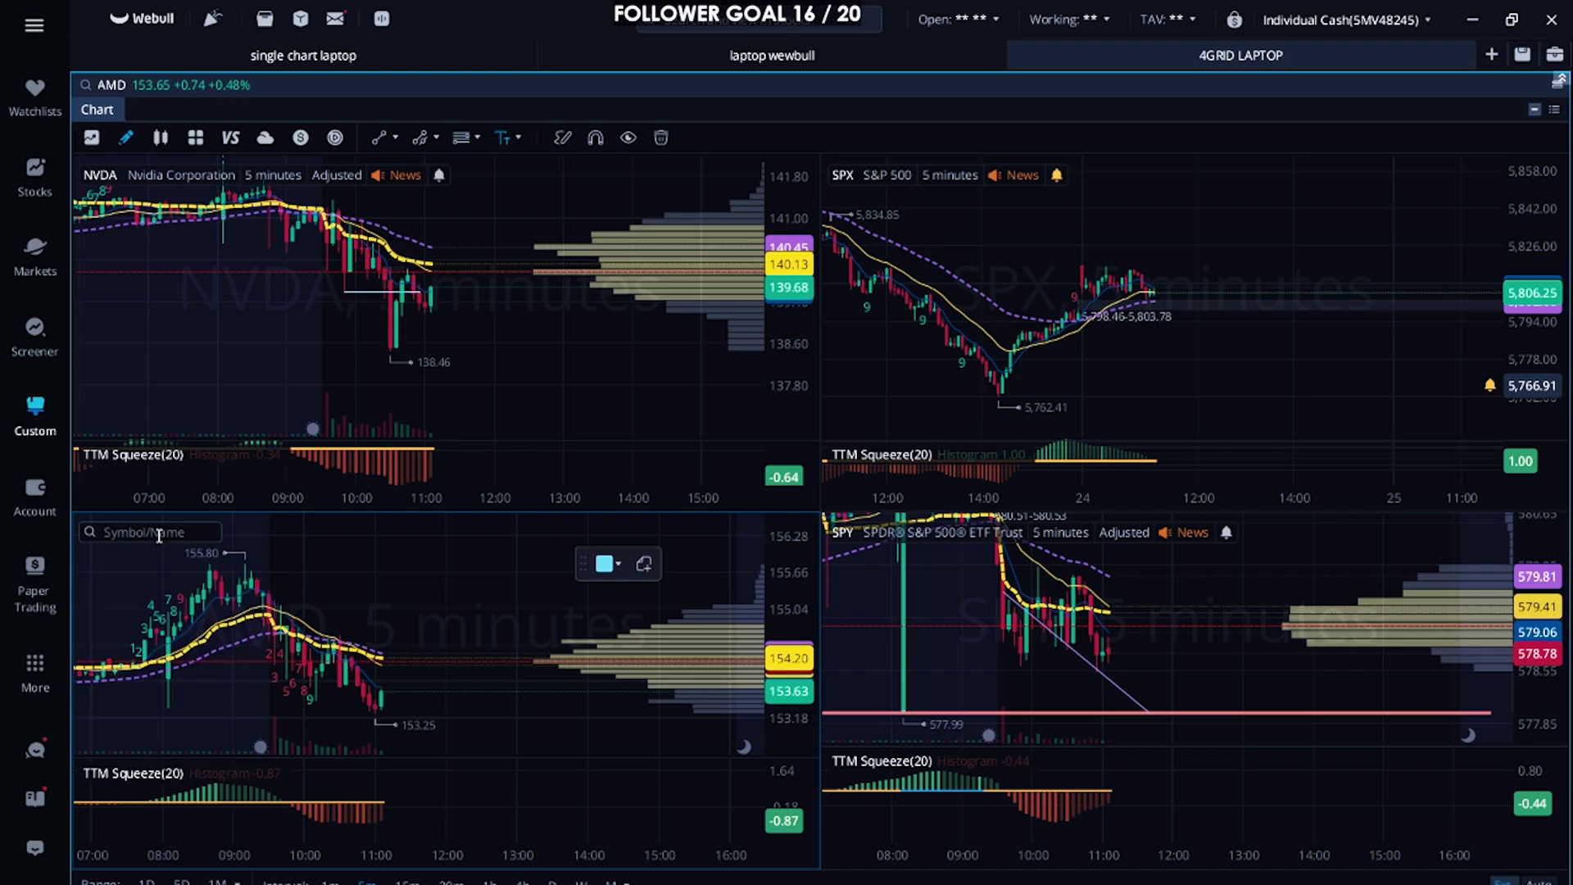
text(ms)
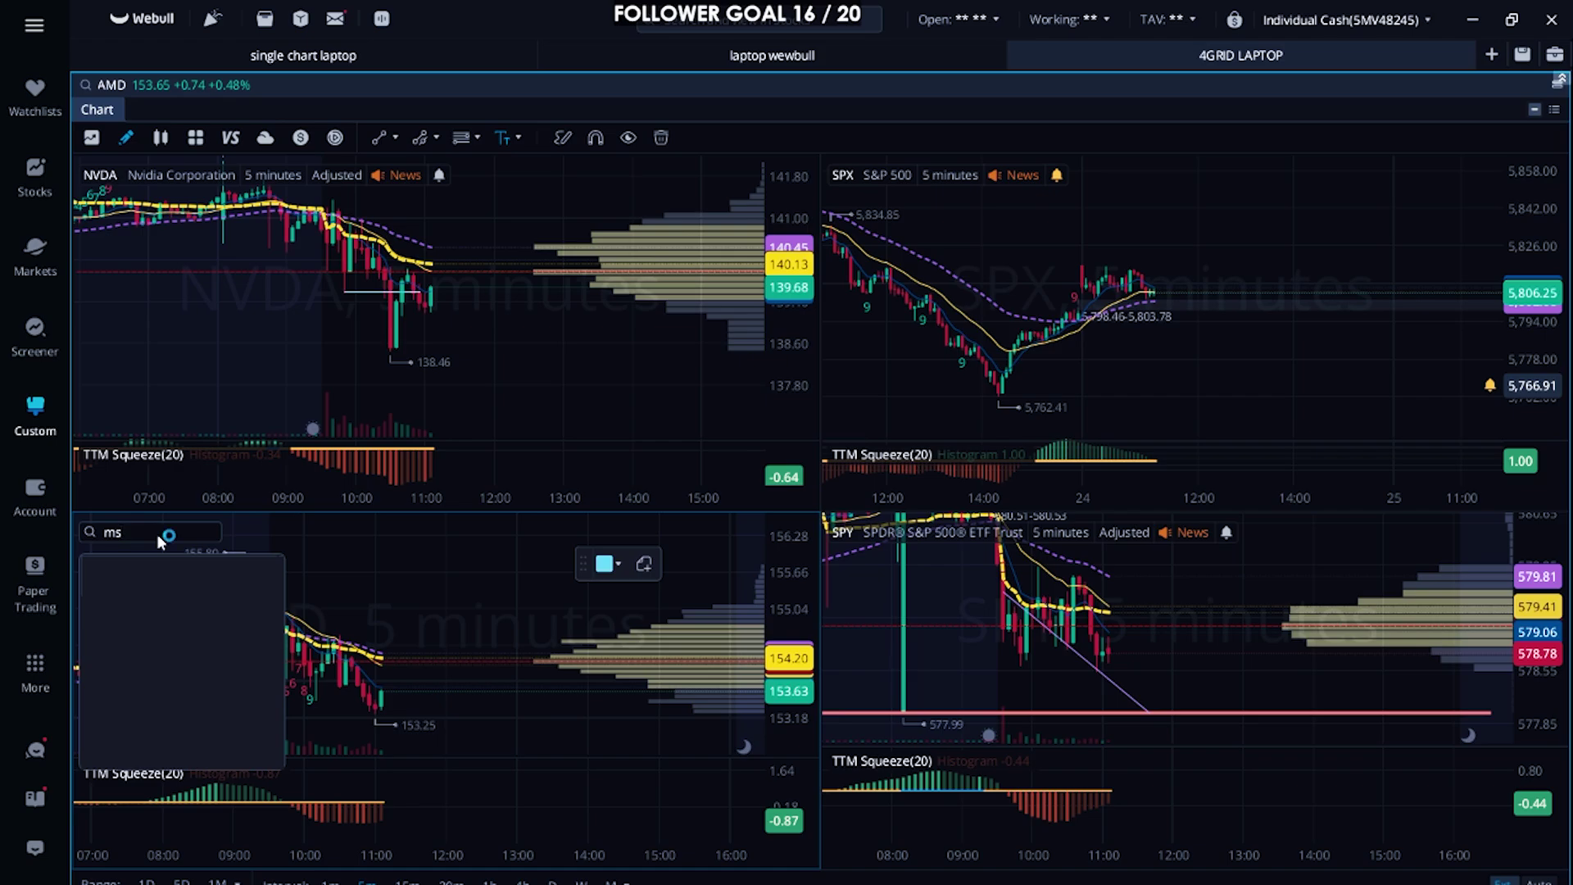
text(ft)
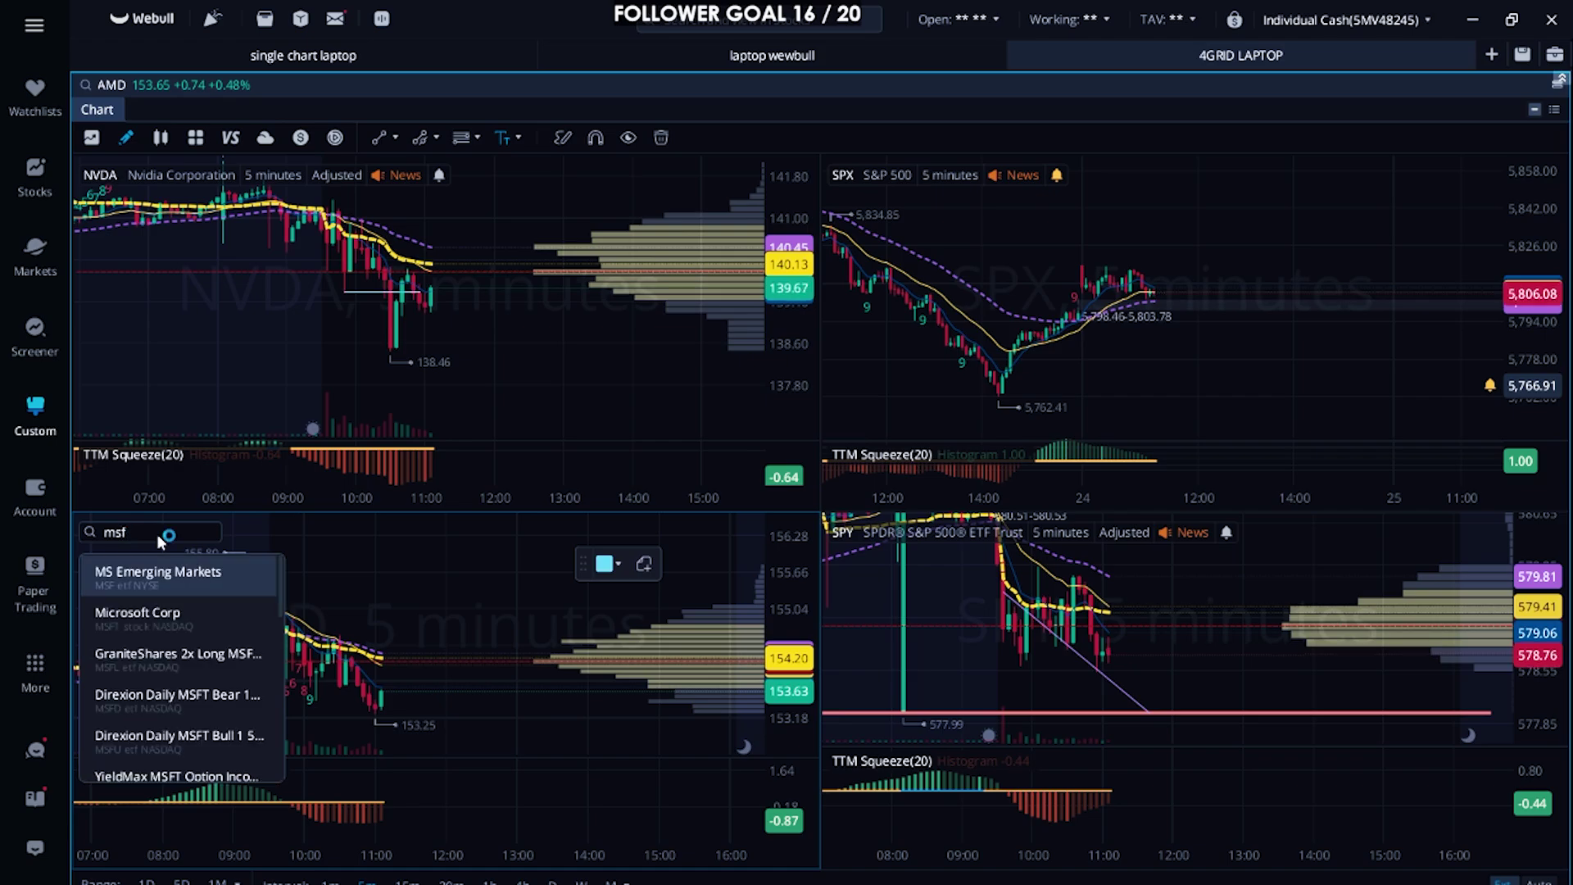
key(BackSpace)
key(BackSpace)
key(BackSpace)
key(BackSpace)
text(msf)
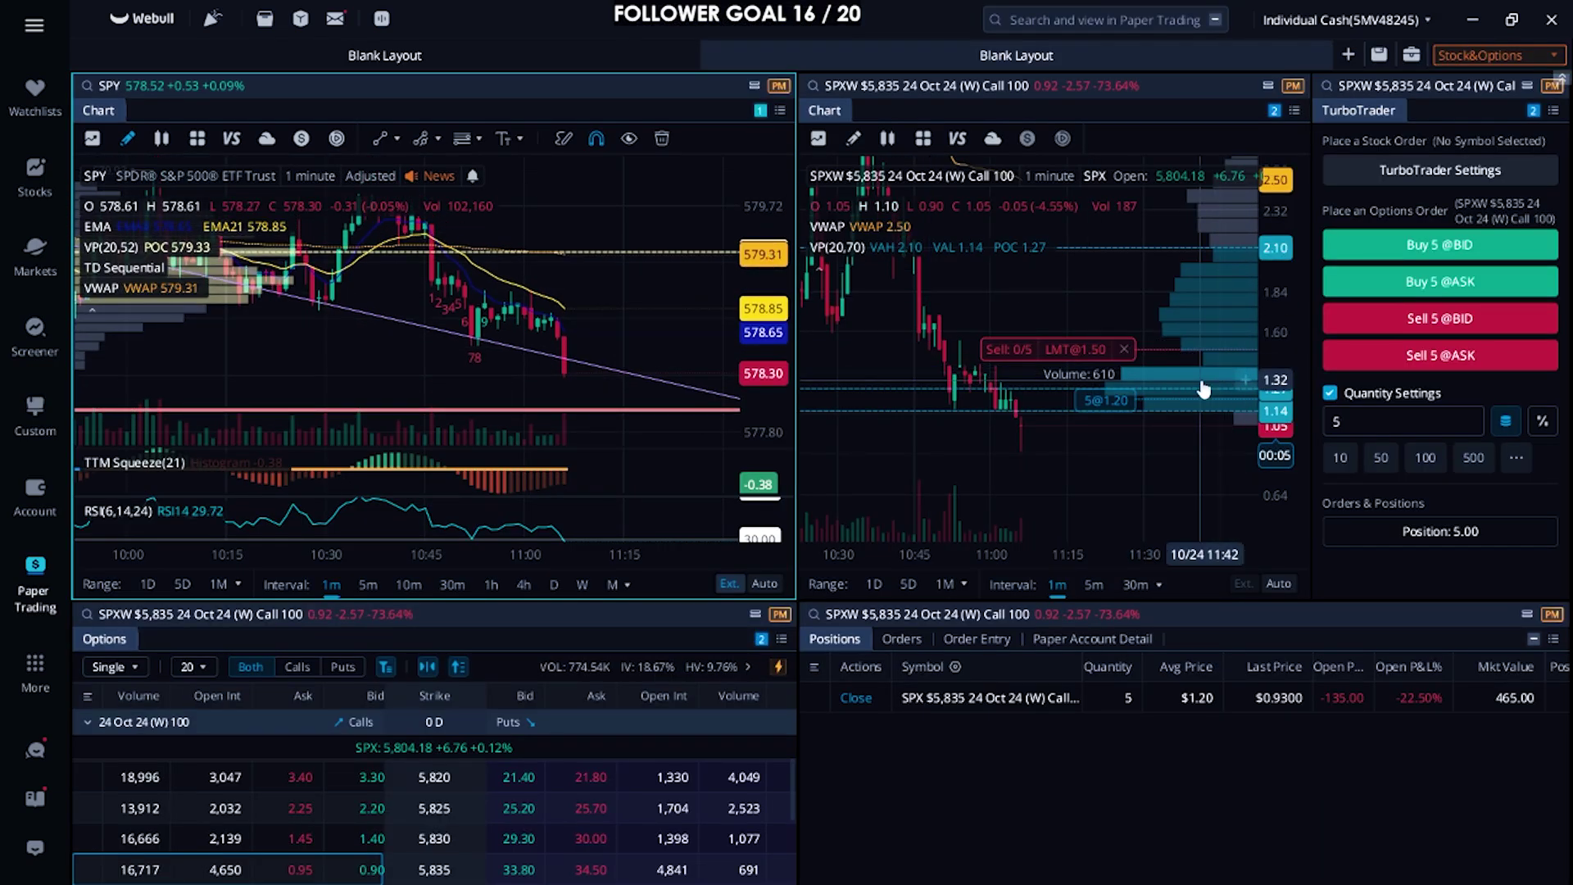
- Cancel the $1.50 sell limit order and rescale the SPY chart's price axis
click(1125, 350)
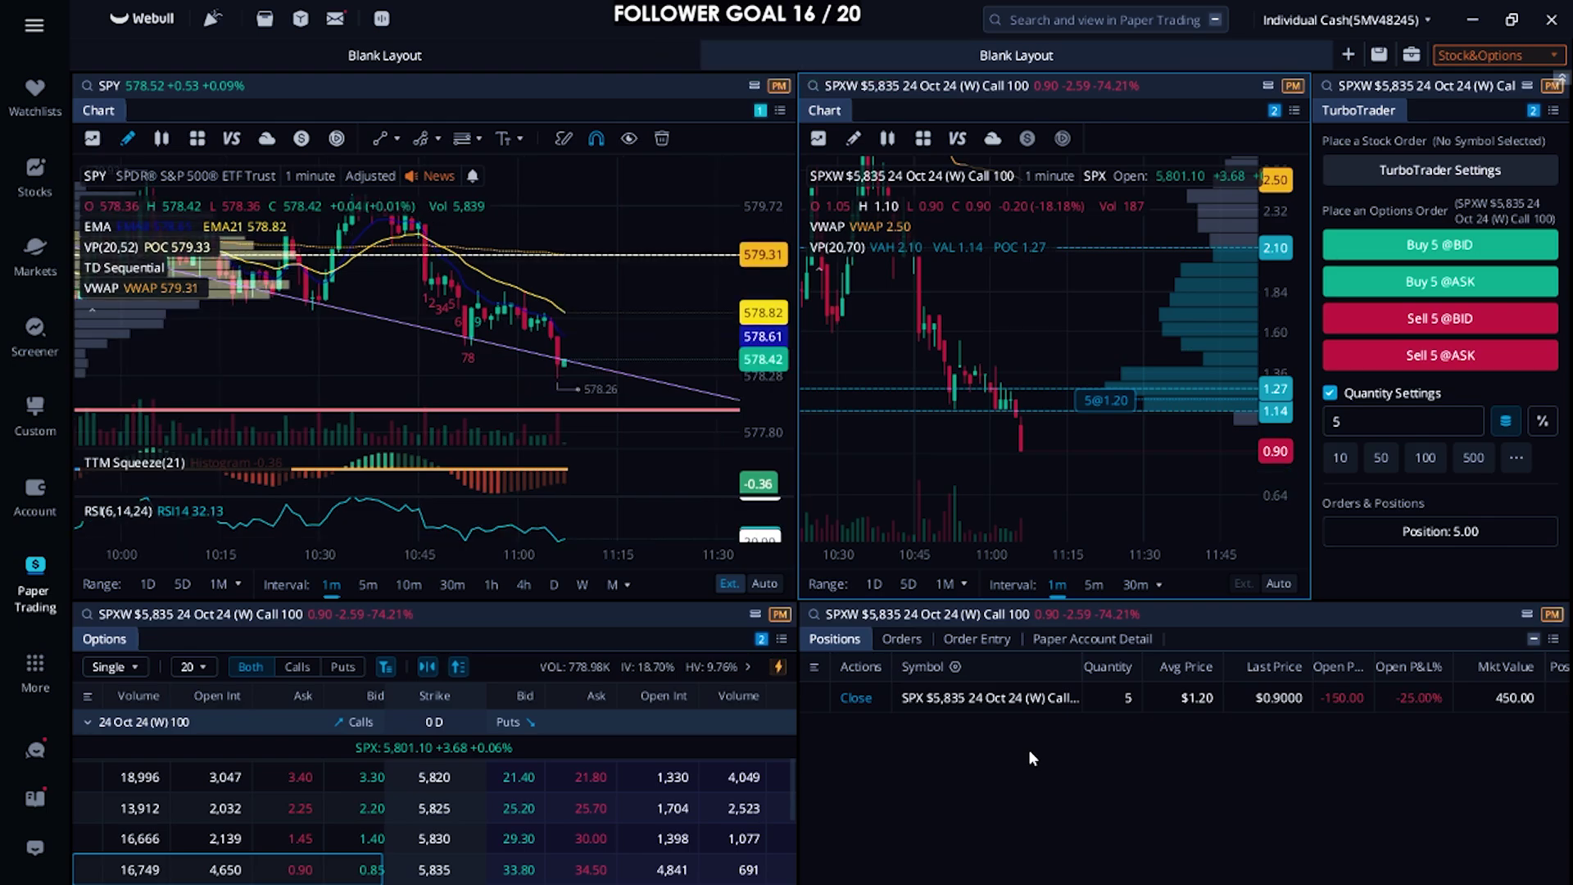
drag(759, 364, 669, 260)
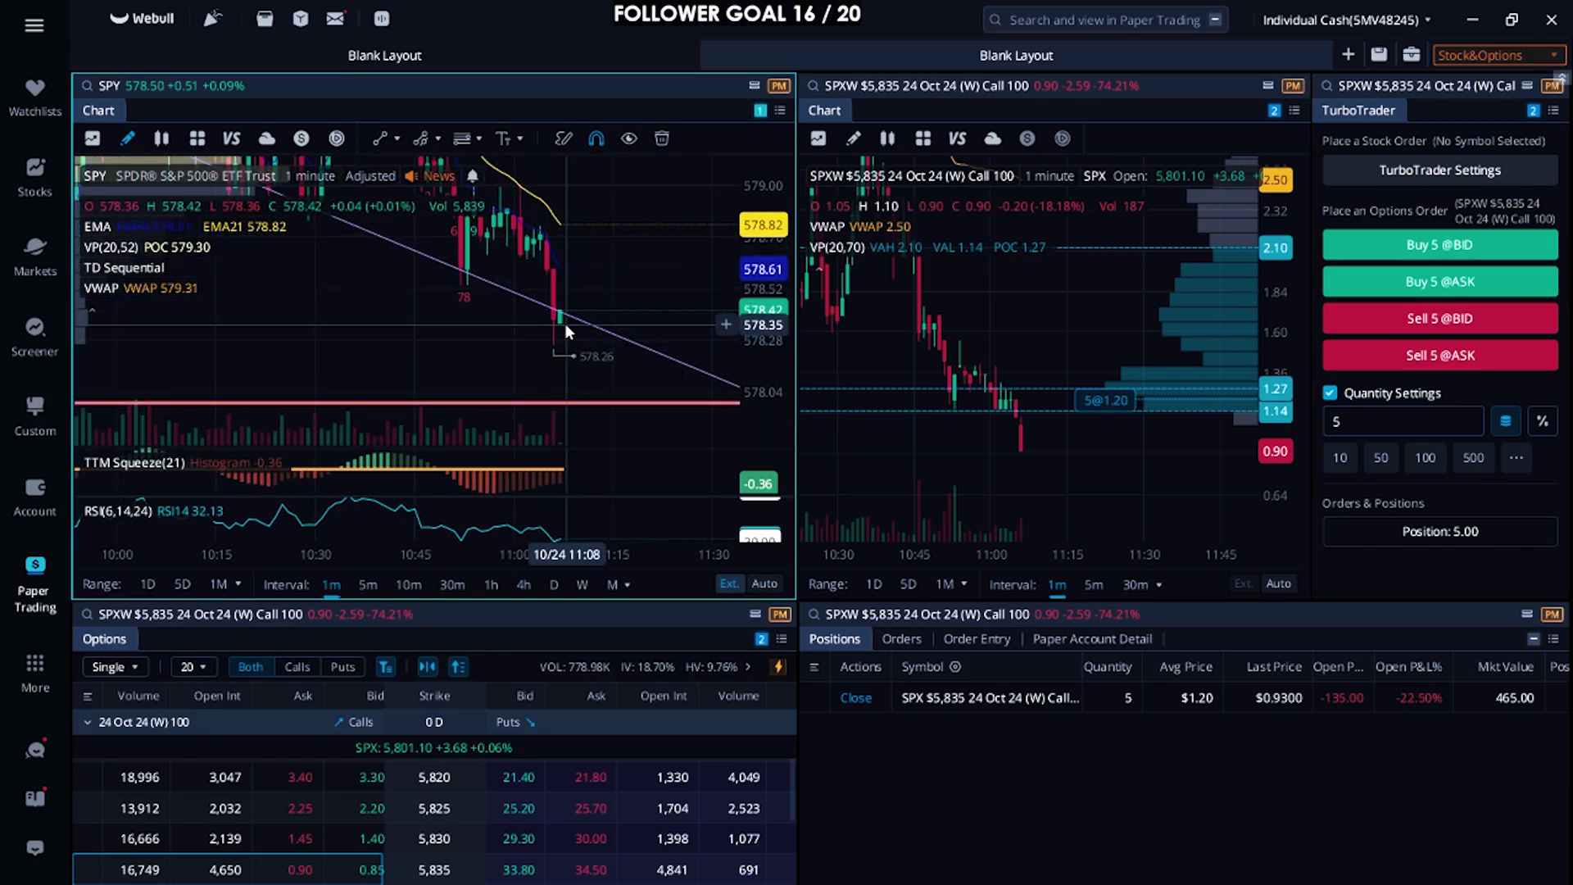
click(1113, 775)
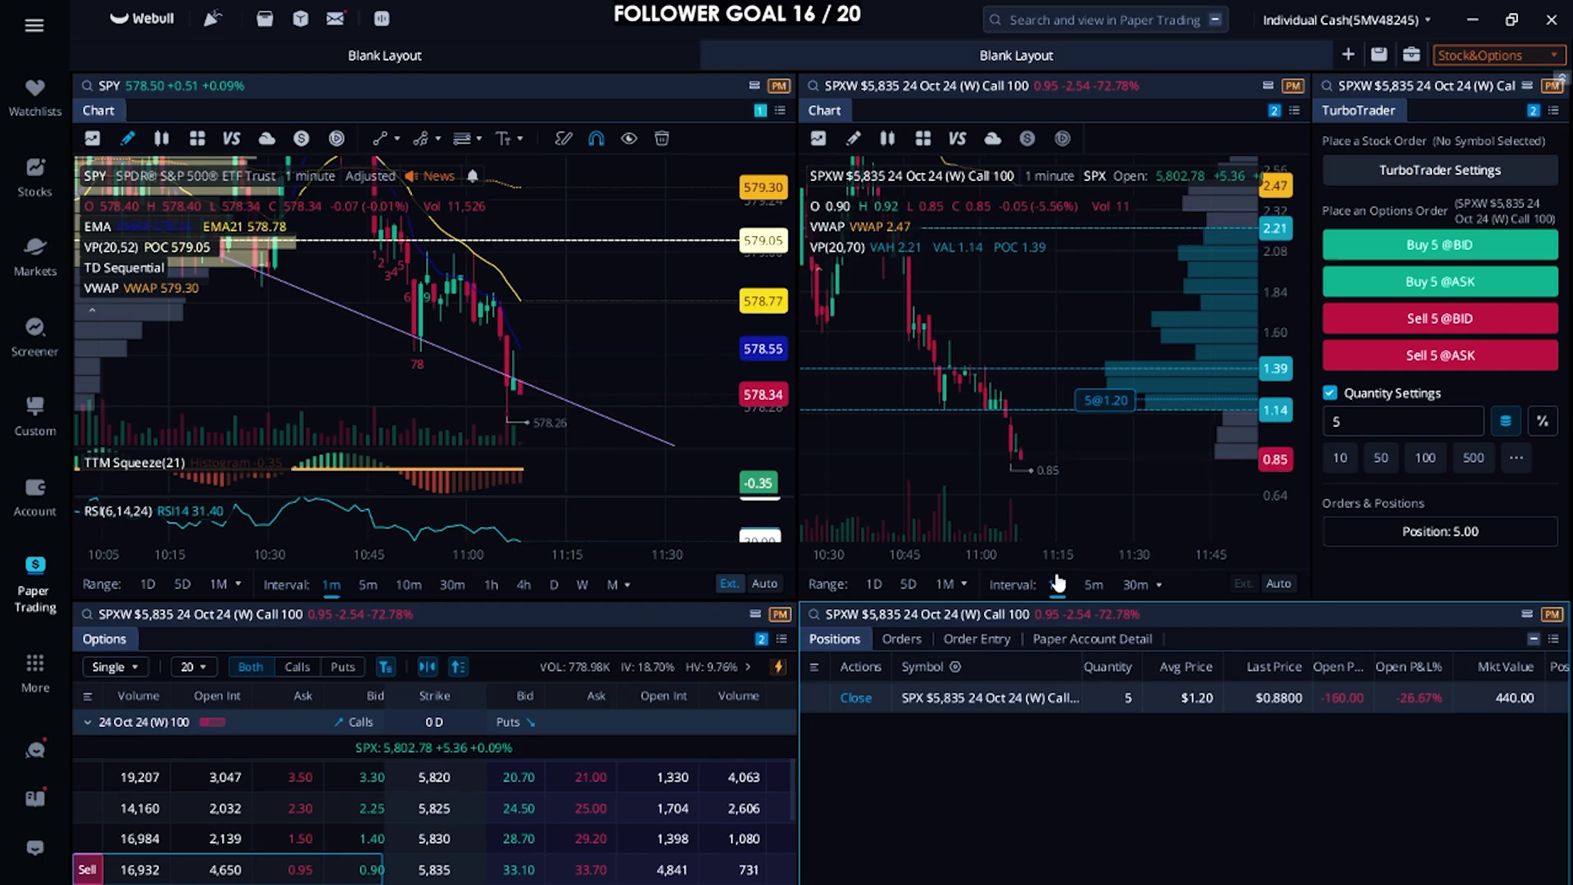
- Sell the 5 SPXW 5,835 calls at a $0.90 limit and check the $1,110.00 paper account value
click(857, 697)
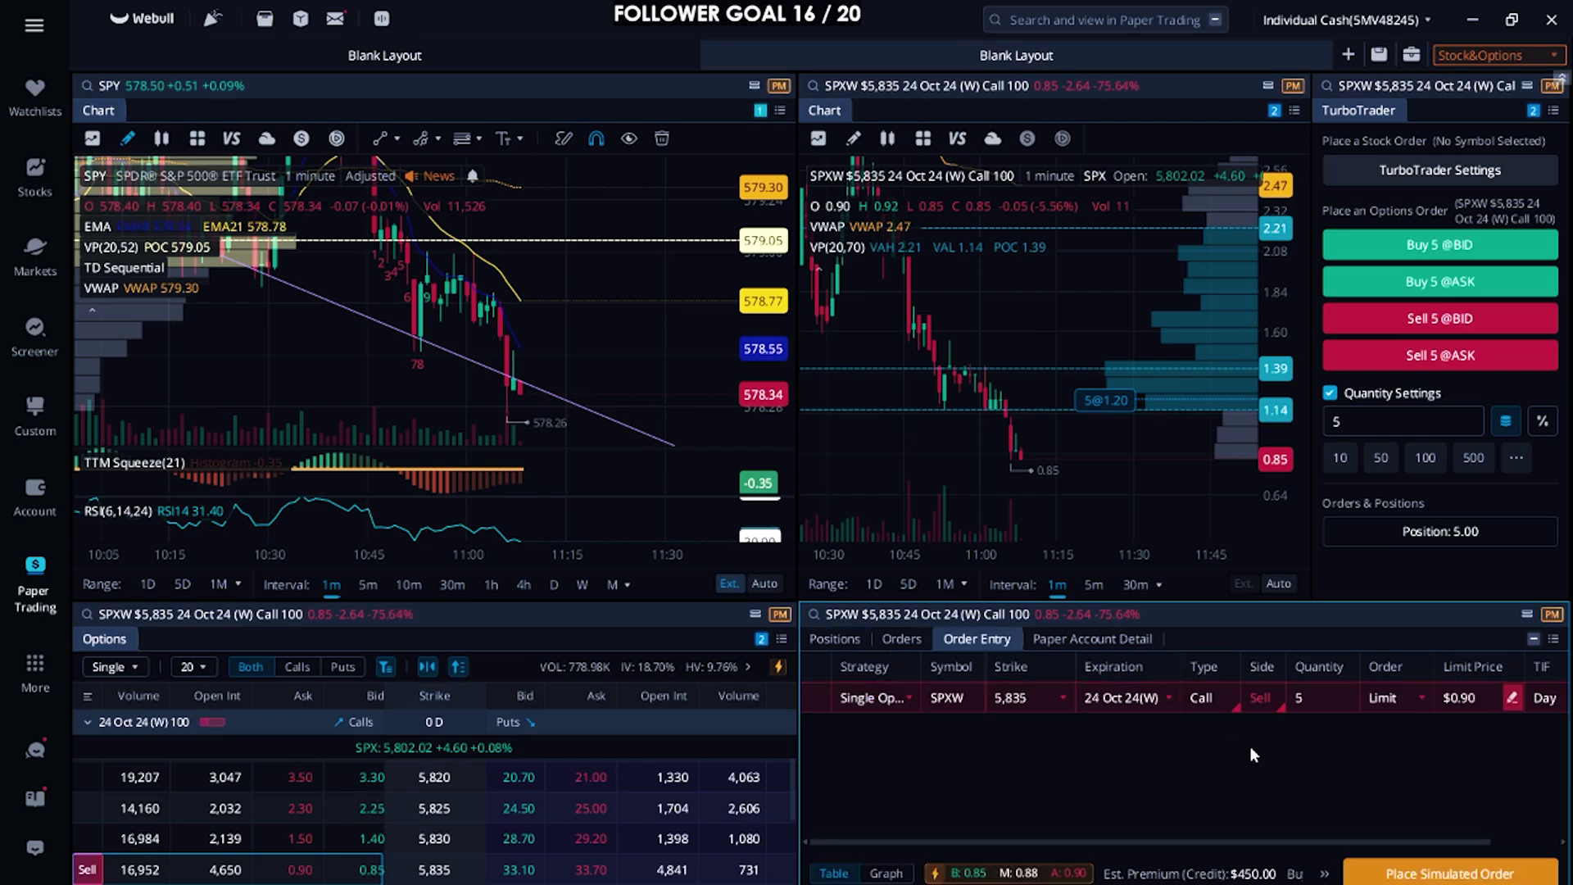
click(1448, 874)
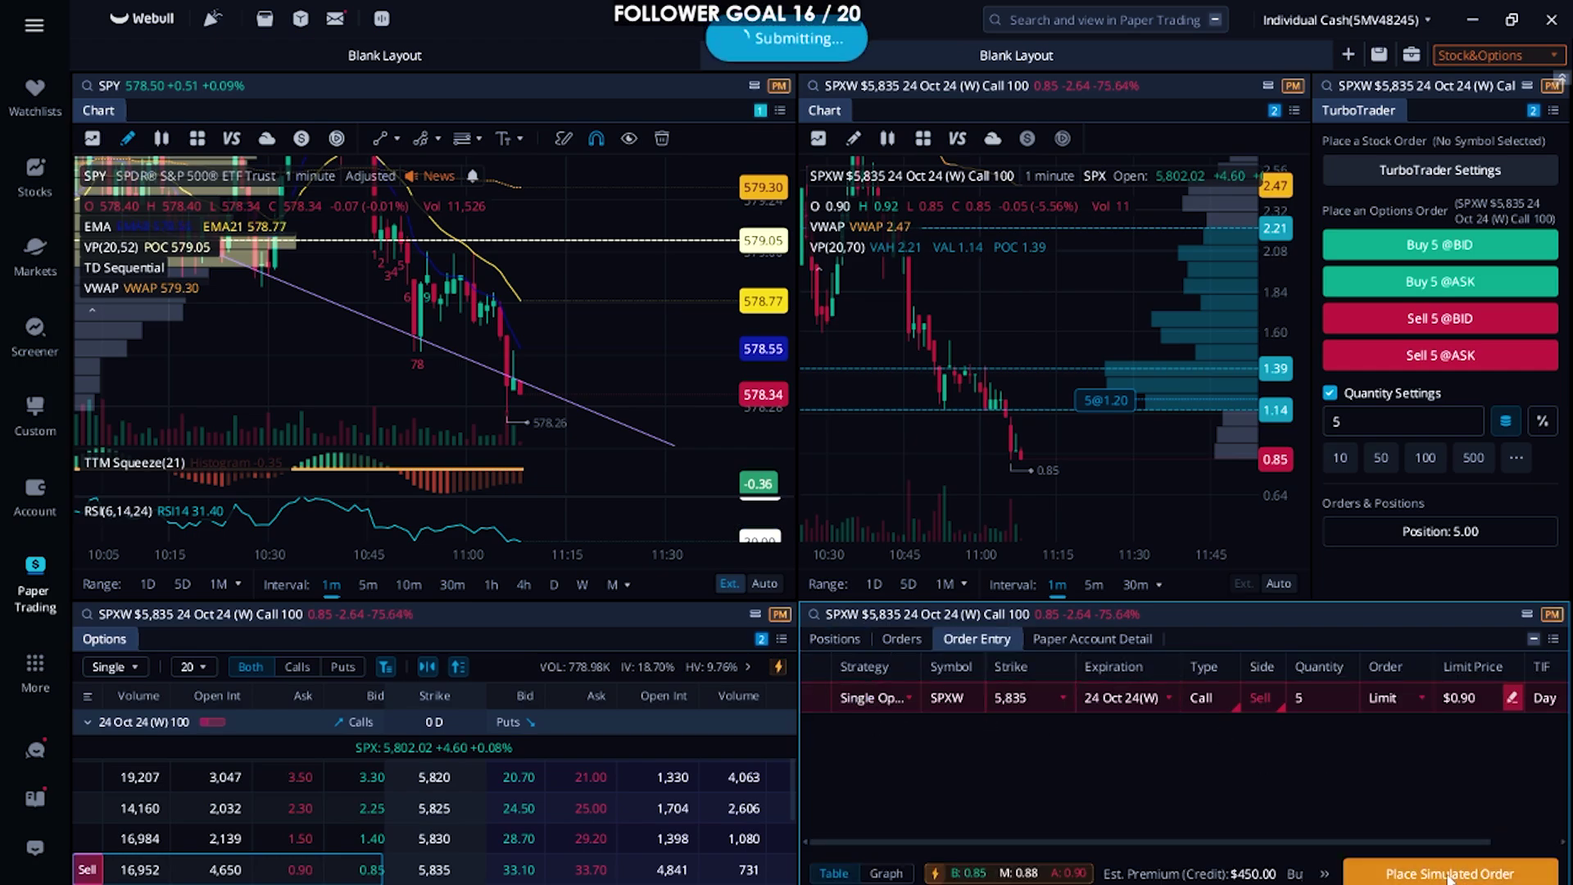
click(835, 639)
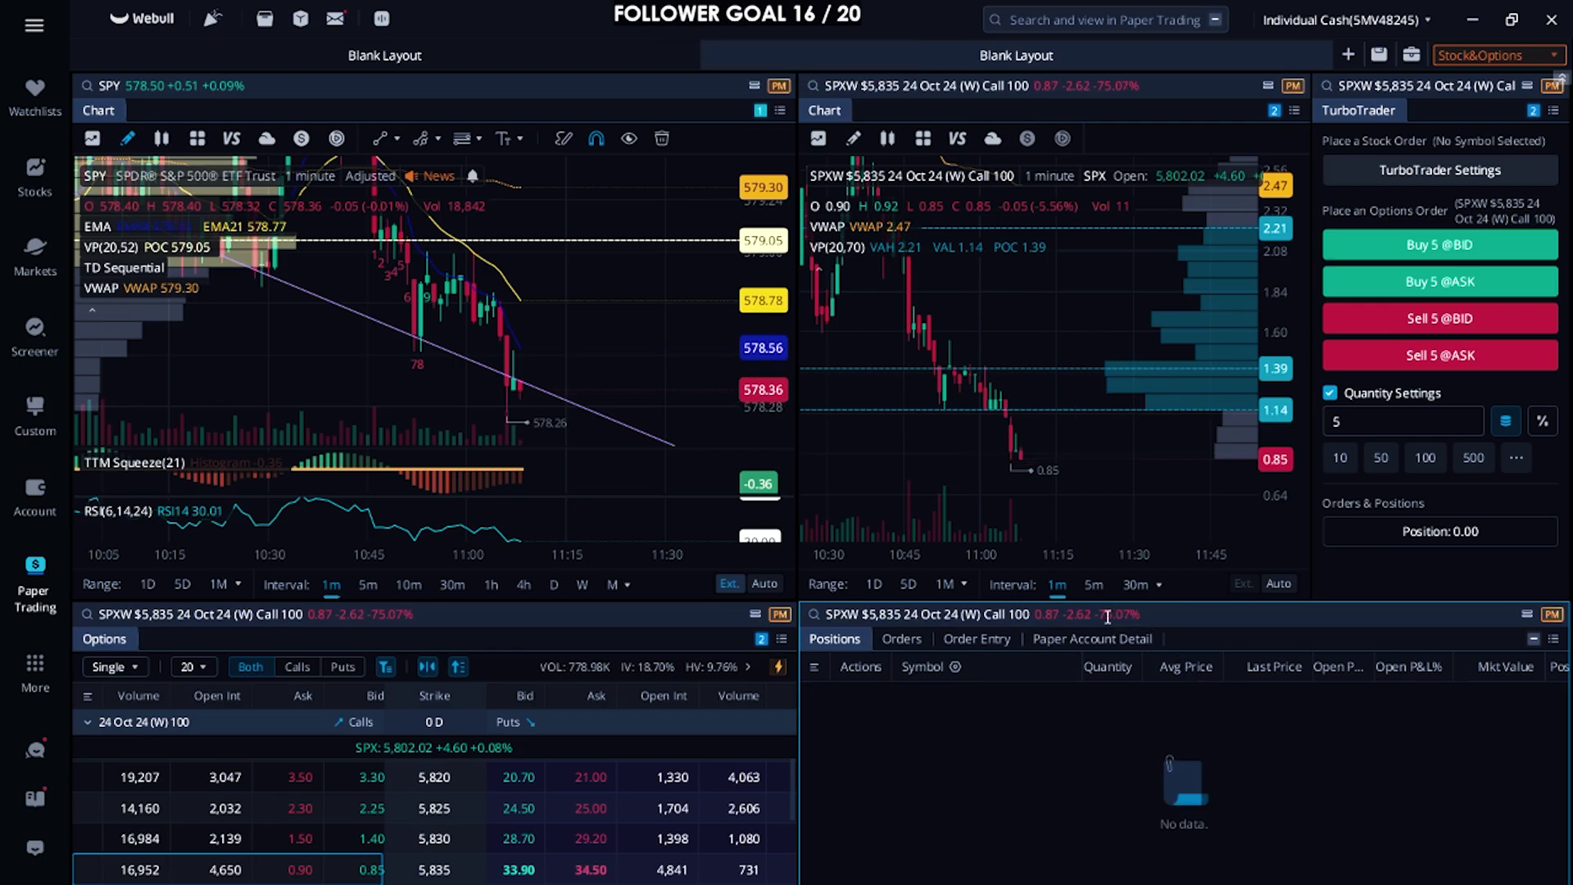
click(1092, 639)
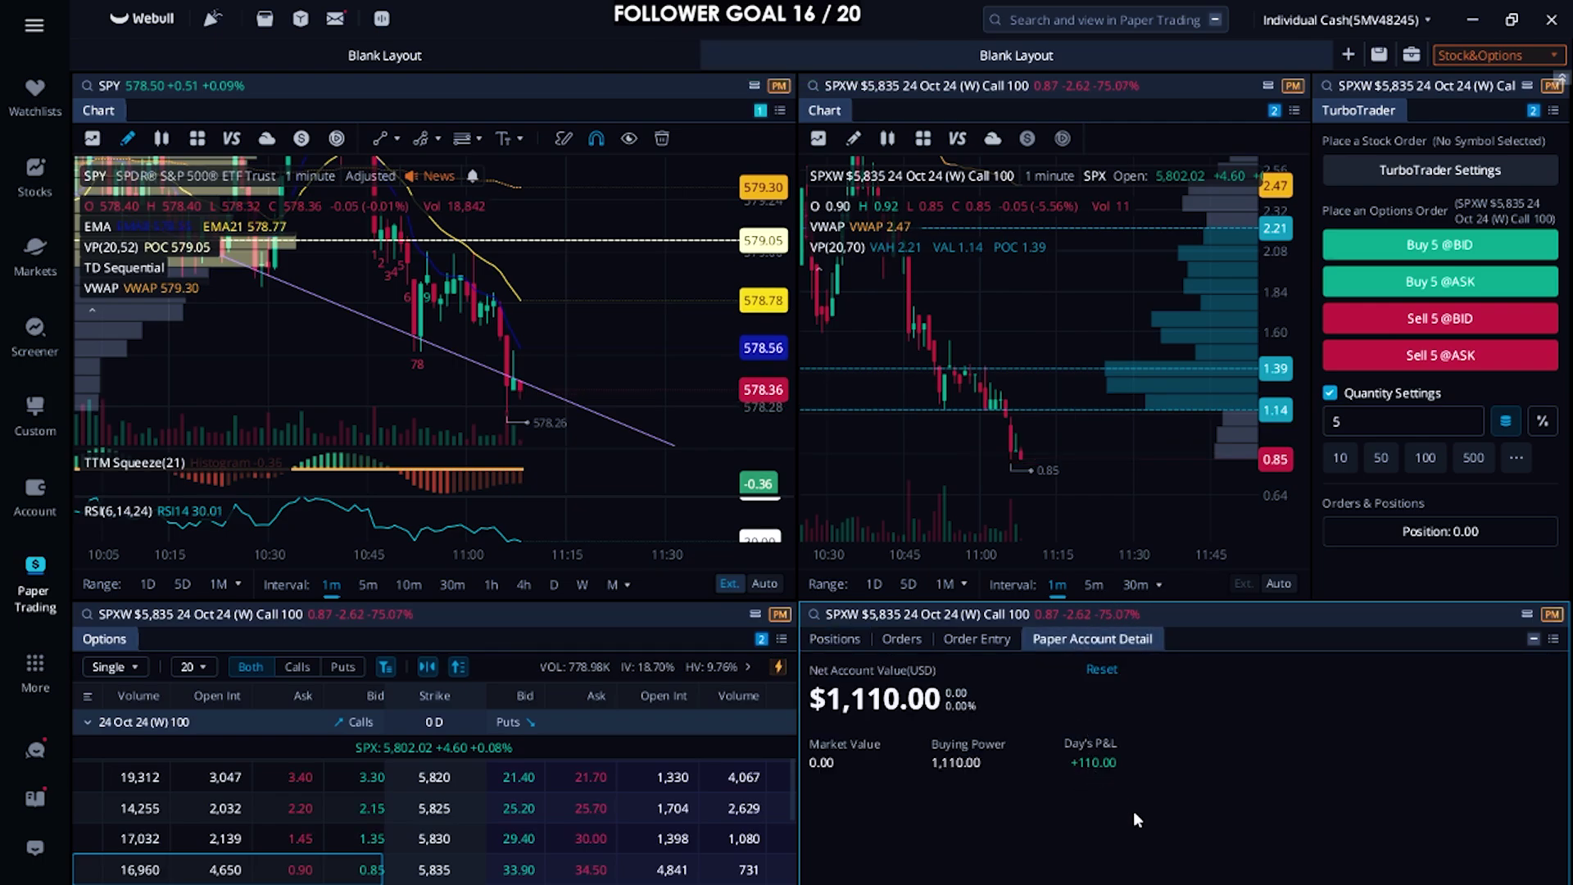